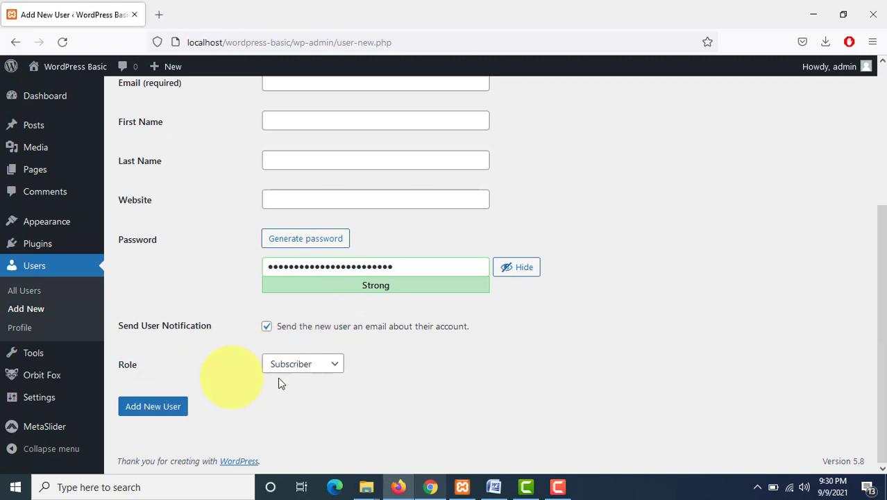
Step: Open the role options, then review the role descriptions in the user-role document before returning to the form
left_click(302, 371)
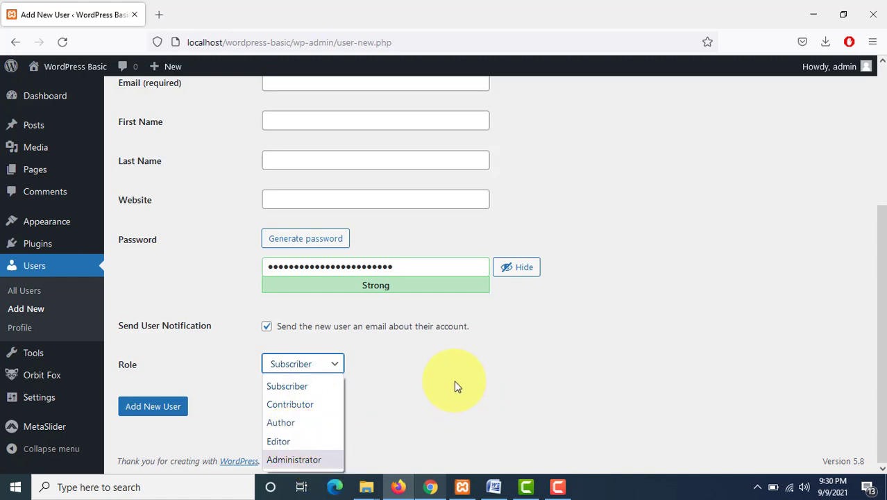
left_click(494, 490)
left_click(331, 322)
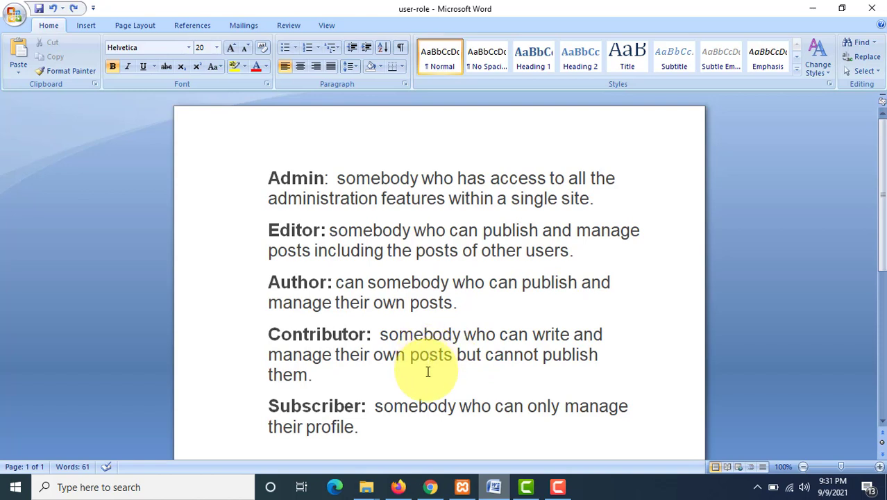
scroll(396, 367, "down", 1)
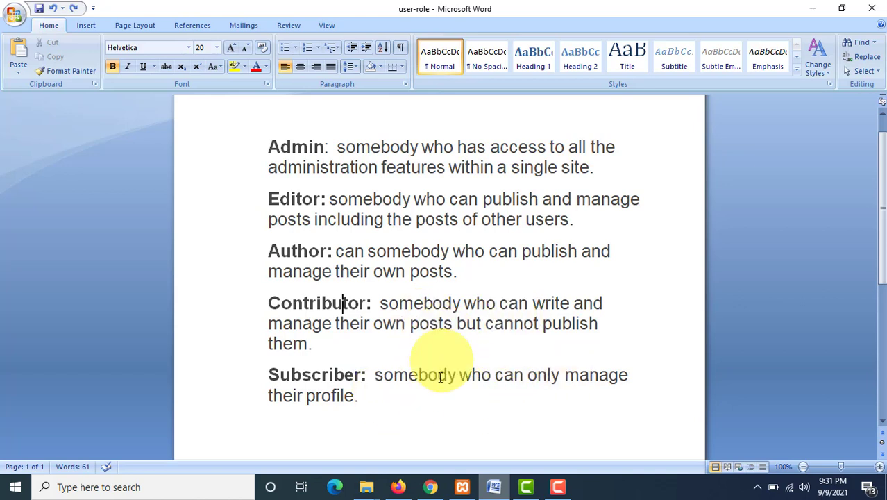
left_click(398, 487)
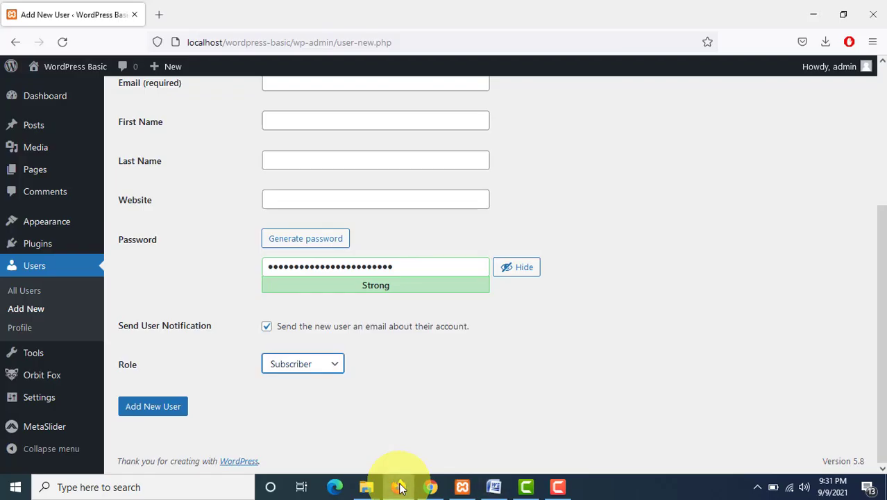
Step: Enter Test as the username and fill in the email address from the autocomplete suggestion
scroll(370, 264, "up", 3)
left_click(343, 253)
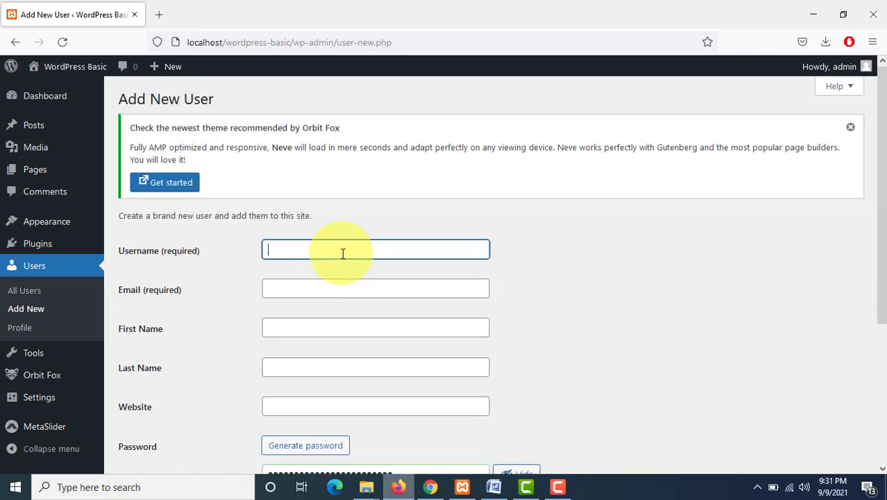
type("Test")
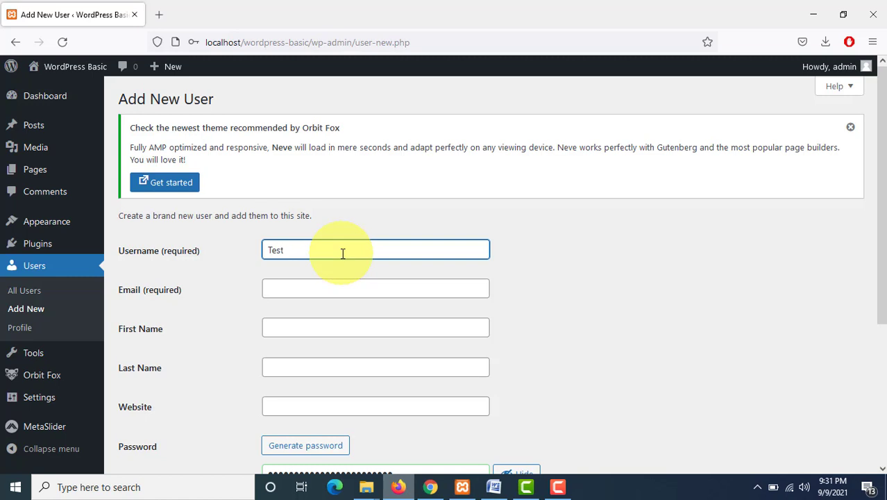
key("Tab")
type("tes")
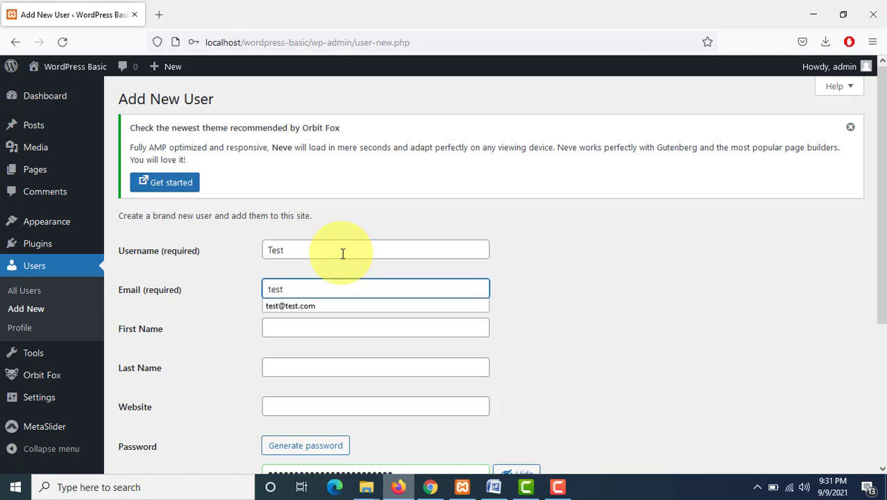
left_click(344, 306)
Step: Fill in Test as the first name and the last name
left_click(330, 325)
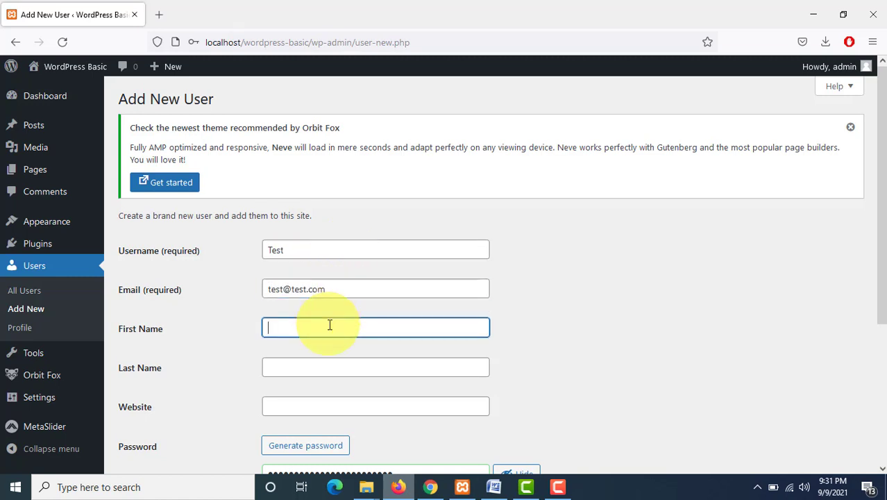
type("Test")
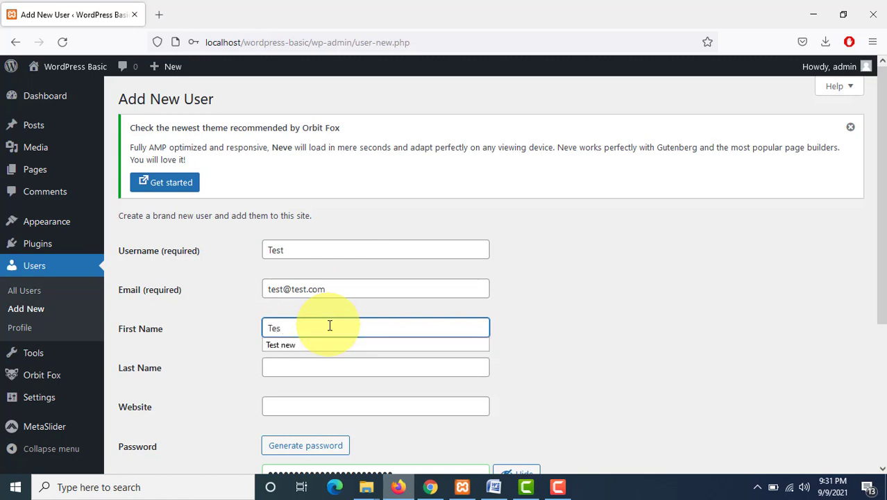
key("Tab")
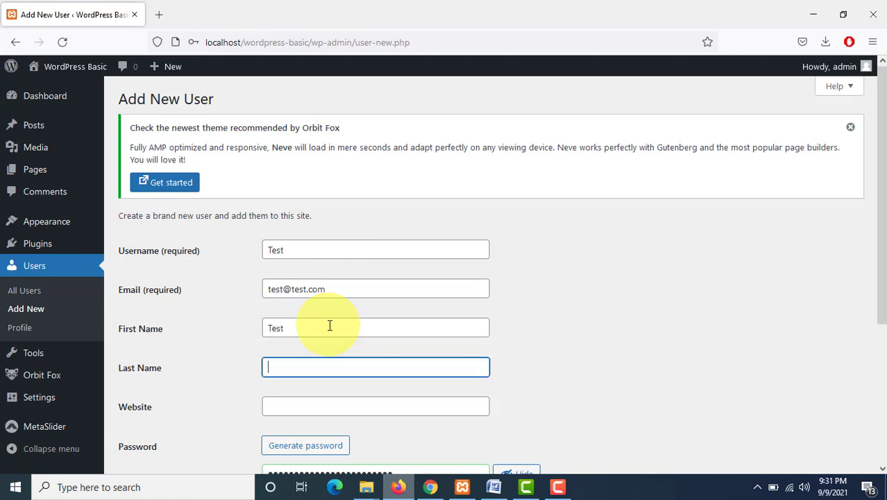
type("T")
key("BackSpace")
key("BackSpace")
type("Test")
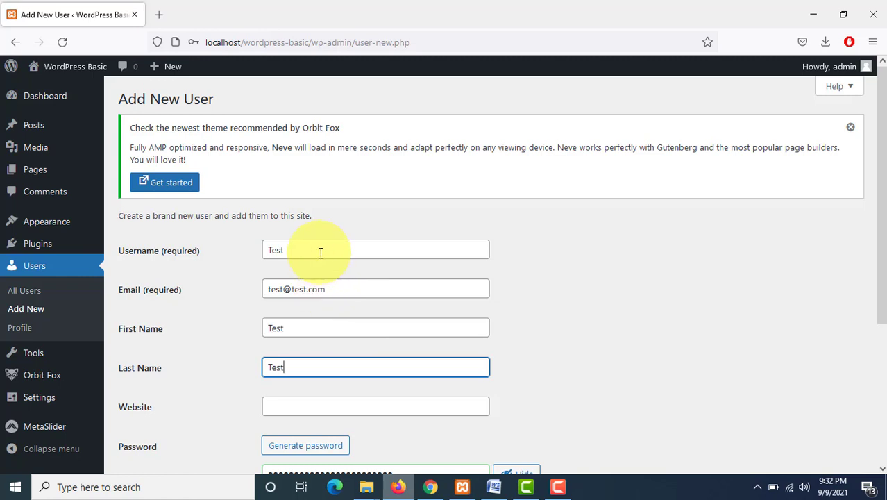
Step: Replace the username with demo and enter a new email address
left_click_drag(321, 253, 273, 253)
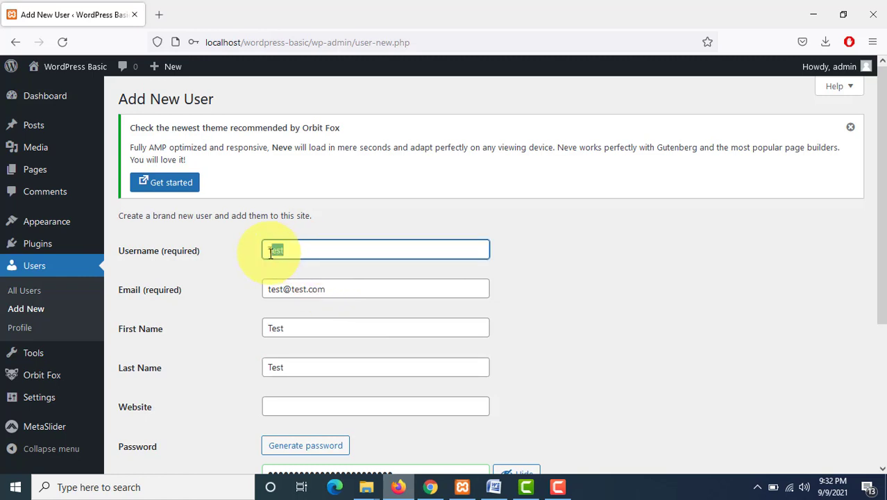
key("BackSpace")
type("tem")
type("o")
left_click_drag(337, 288, 255, 286)
type("demo")
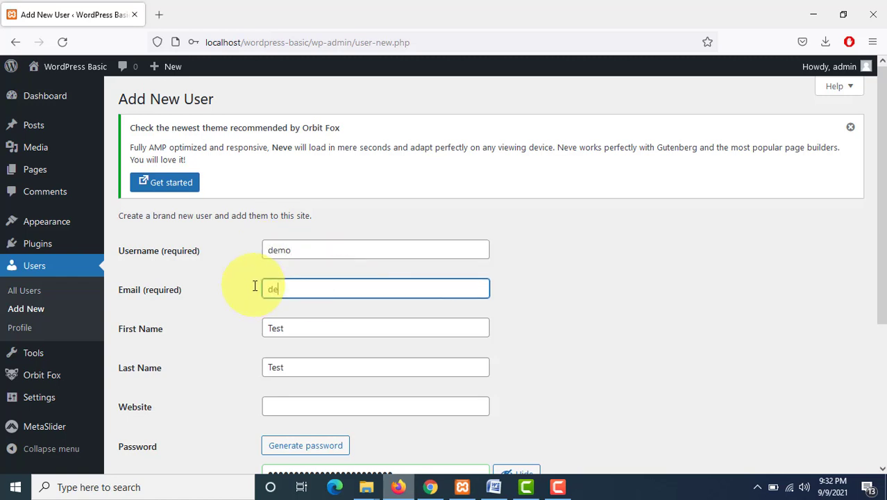
type("@demo.com")
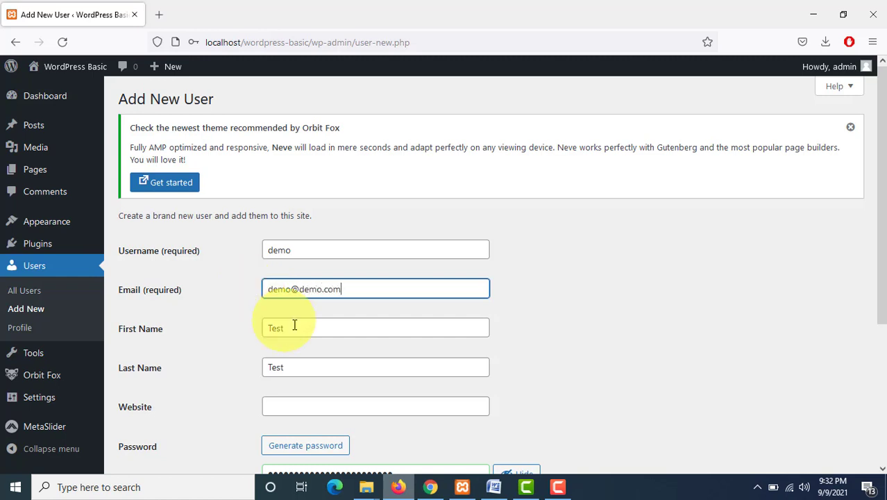
Step: Set both the first name and the last name to Demo
left_click_drag(294, 323, 252, 325)
type("Demo")
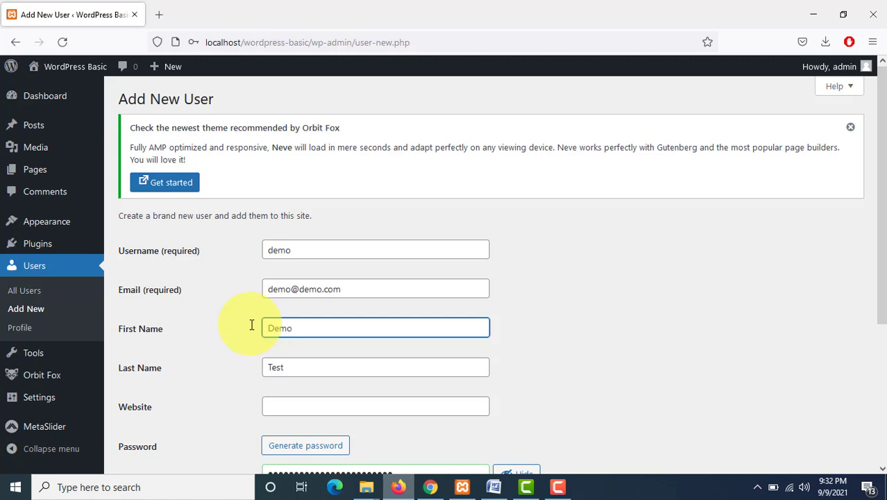
key("Tab")
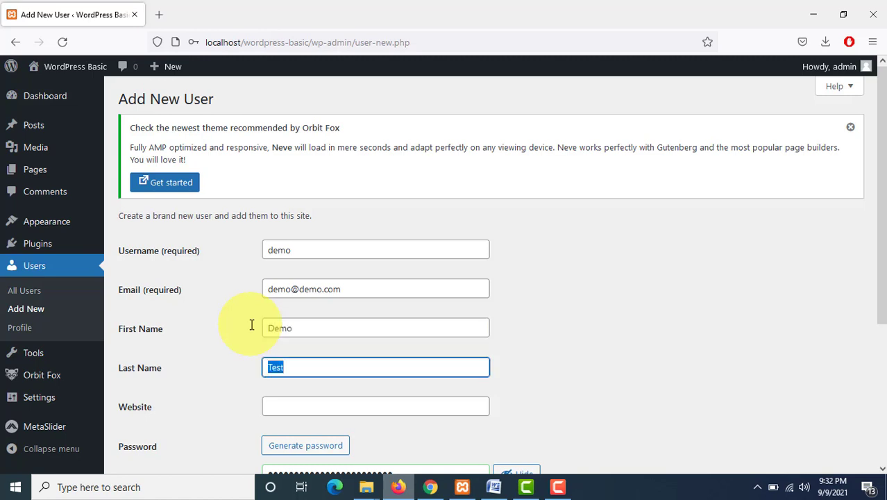
type("Do")
type("emo")
Step: Generate a new password, then replace it with a custom account password
scroll(347, 330, "down", 5)
left_click(326, 246)
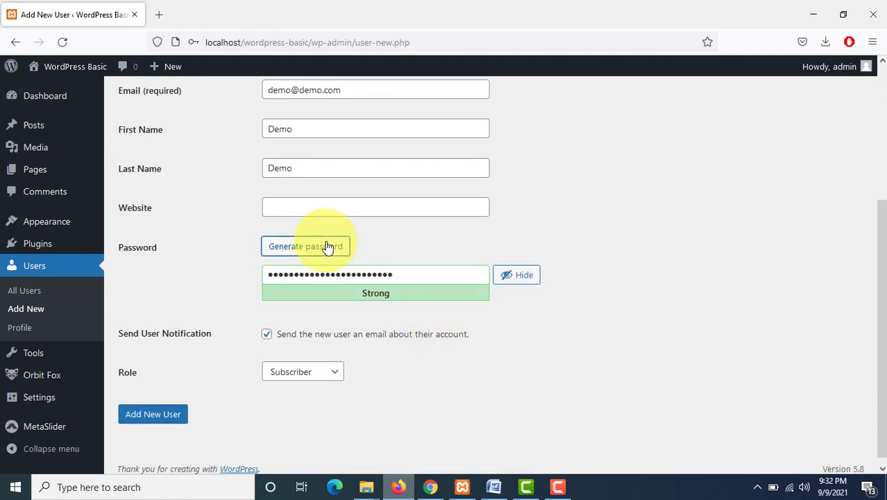
left_click_drag(411, 275, 328, 272)
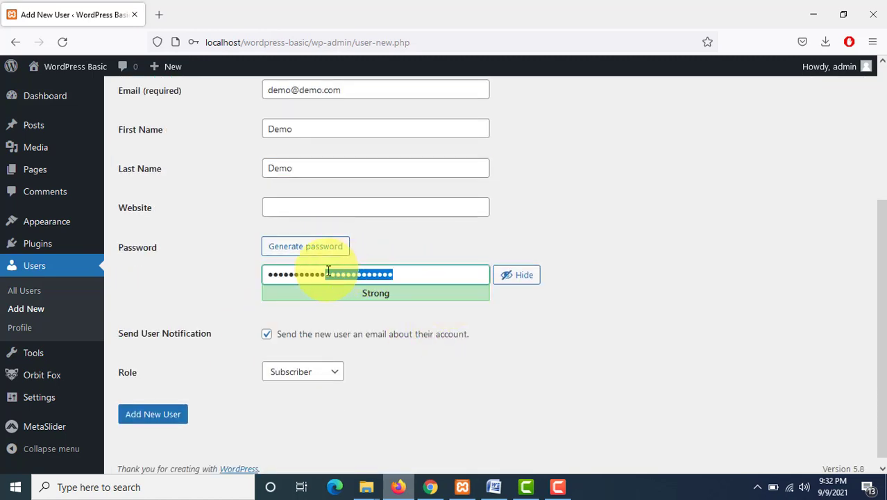
left_click(443, 269)
left_click_drag(393, 275, 234, 277)
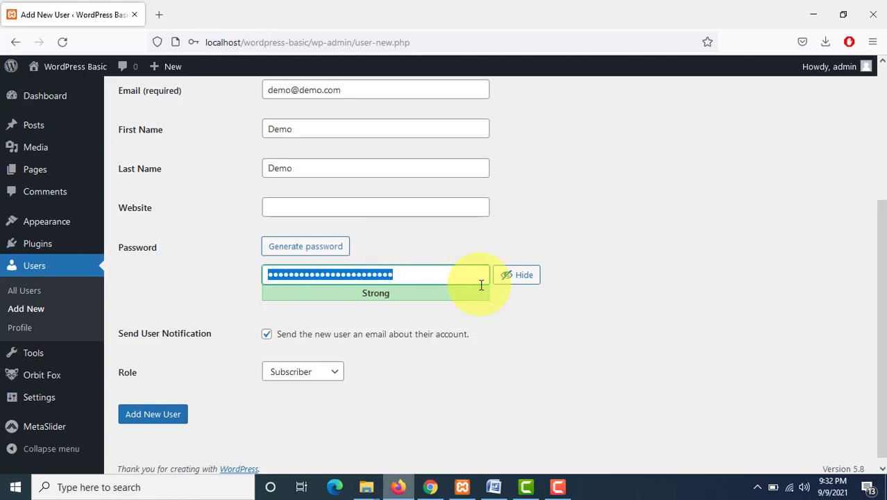
left_click(426, 293)
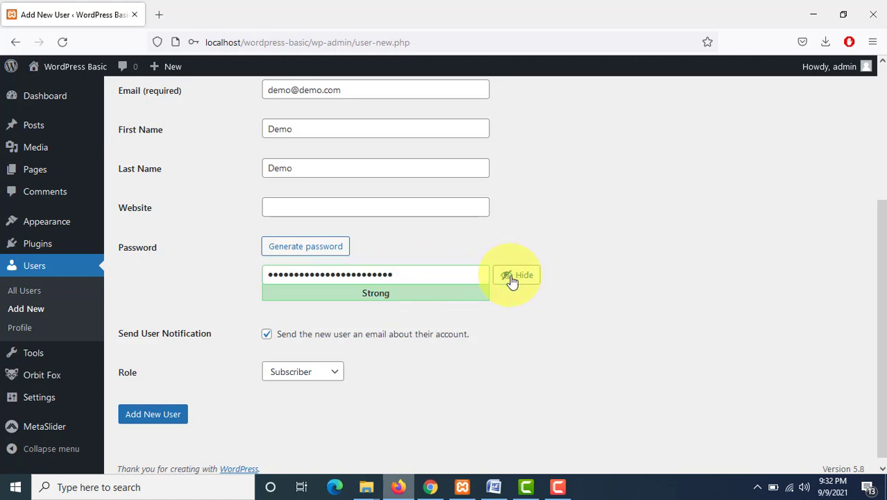
left_click_drag(443, 274, 255, 275)
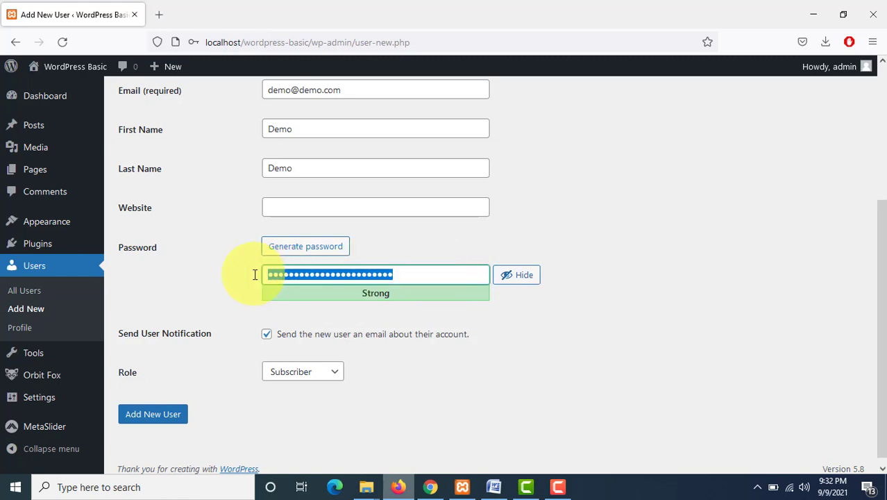
key("BackSpace")
type("demo")
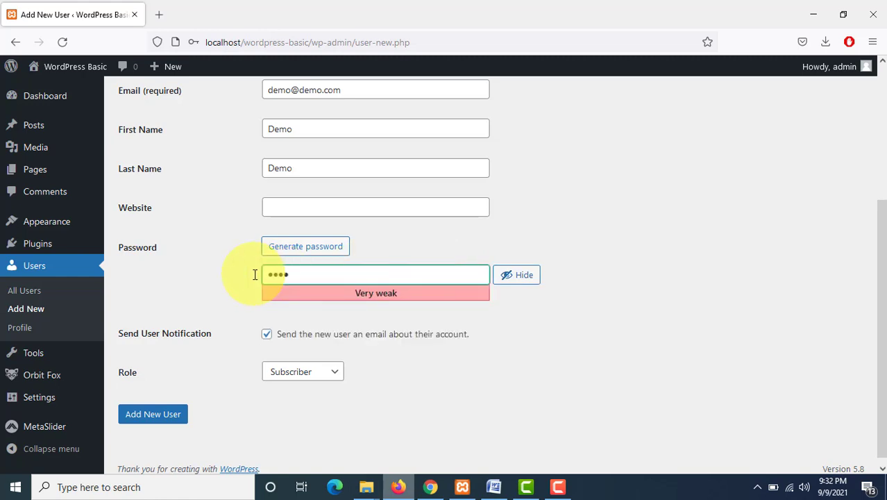
left_click(526, 278)
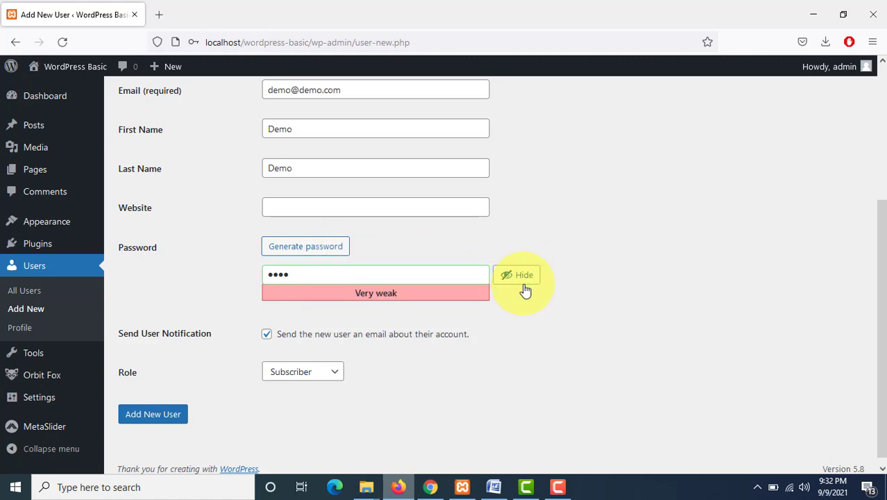
Step: Reload the add-user page and reveal the generated password
left_click(62, 43)
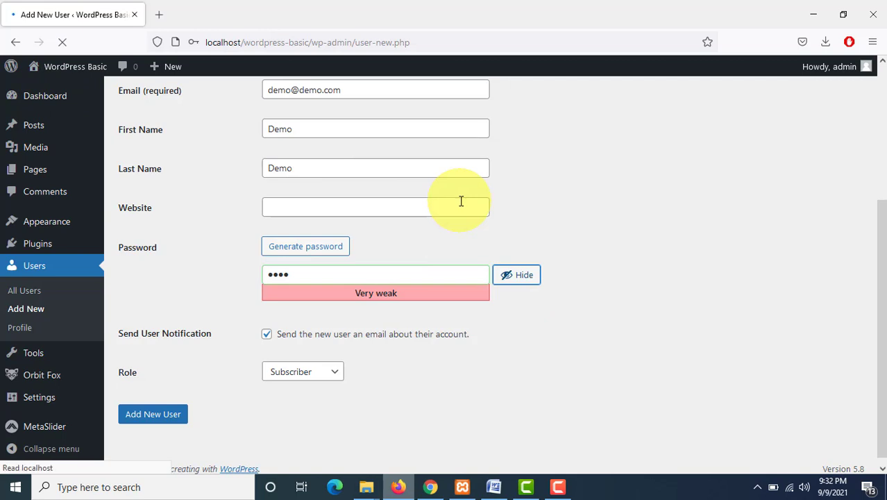
left_click(533, 295)
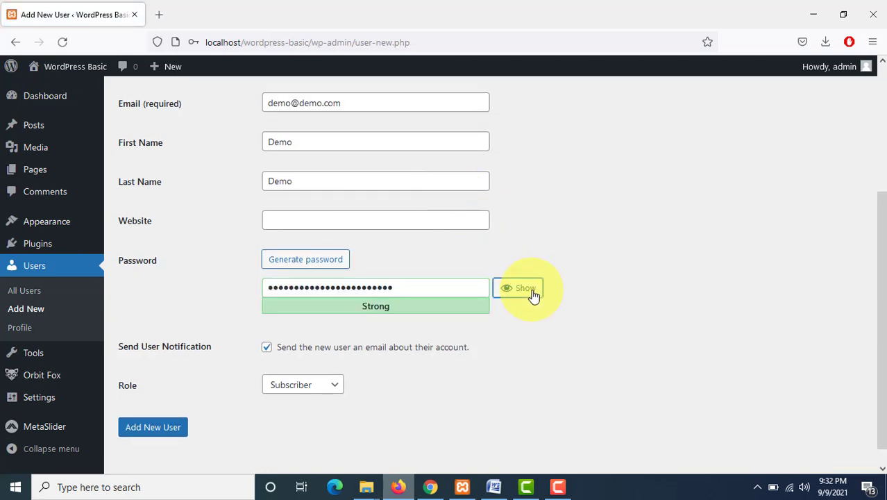
left_click(533, 295)
Step: Replace the generated password with a custom account password and confirm use of the weak password
scroll(472, 297, "up", 3)
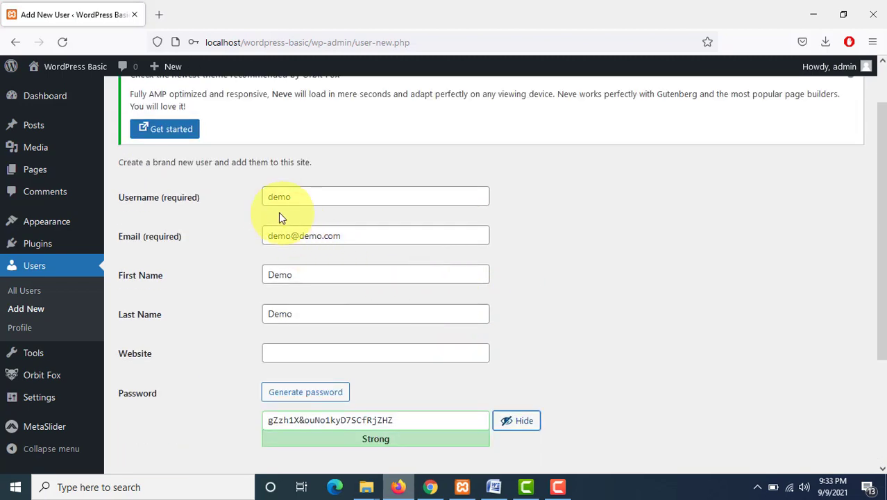
left_click(293, 197)
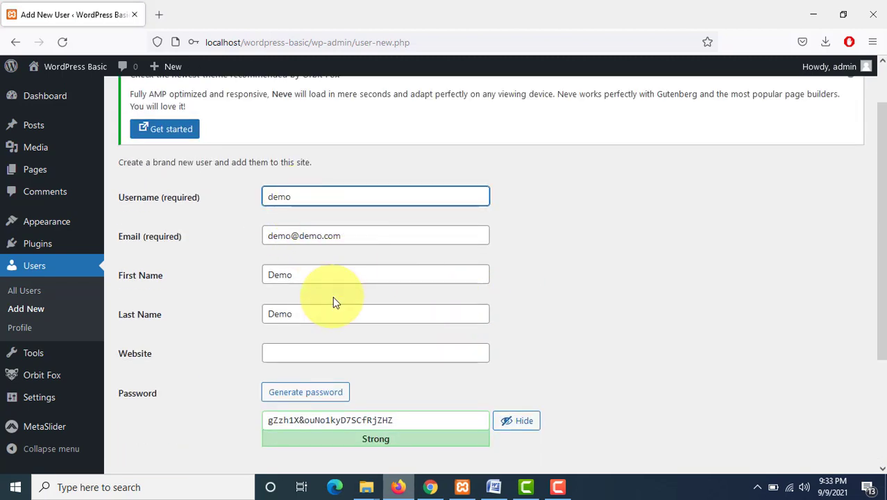
scroll(335, 302, "down", 2)
left_click(311, 284)
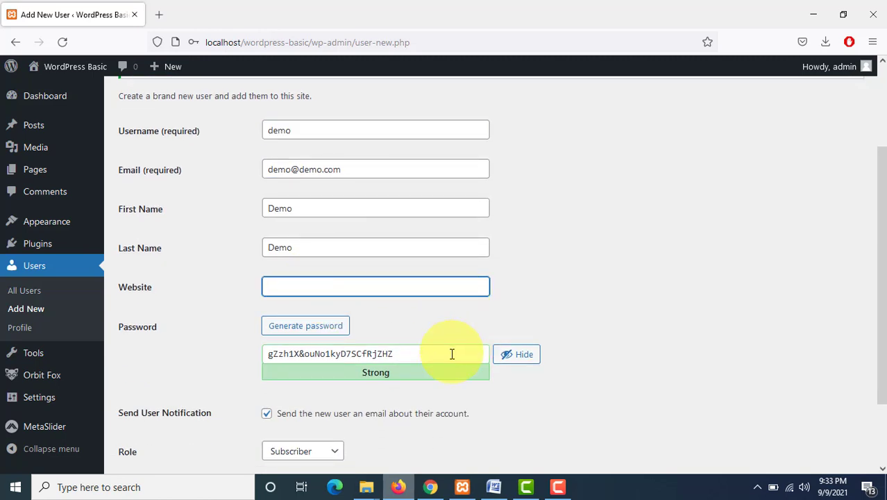
left_click_drag(451, 355, 250, 334)
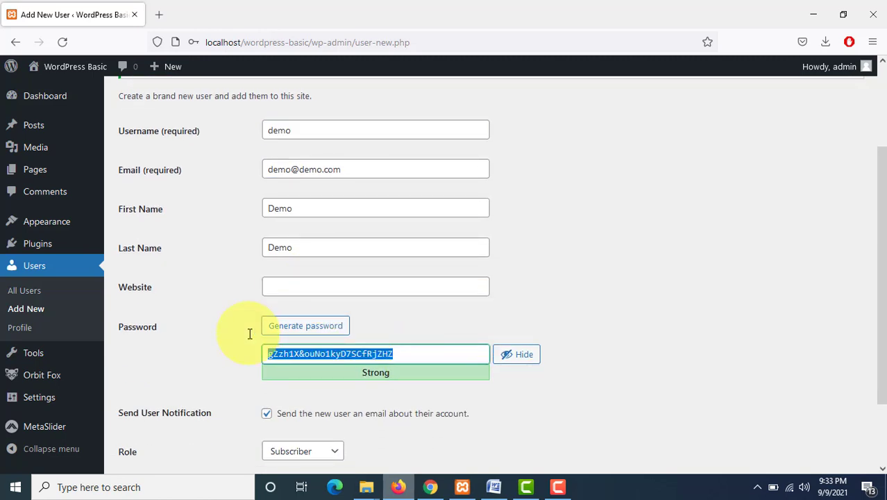
type("demo")
scroll(248, 333, "down", 4)
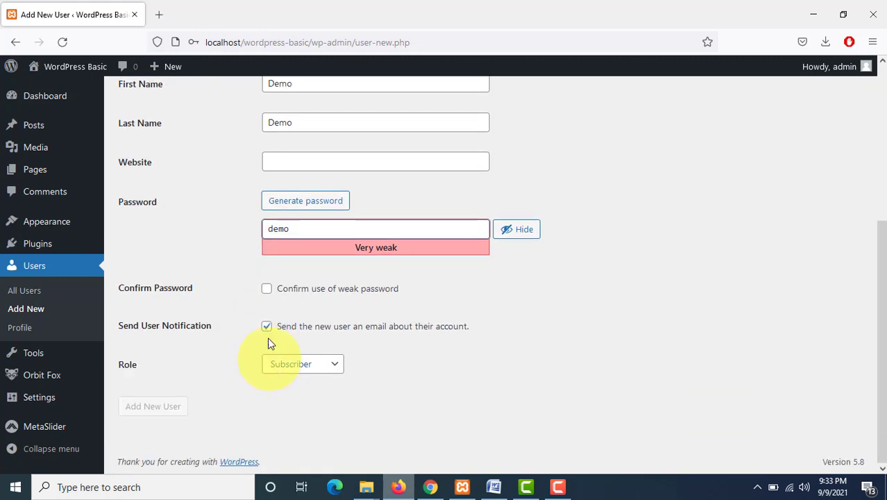
left_click(268, 289)
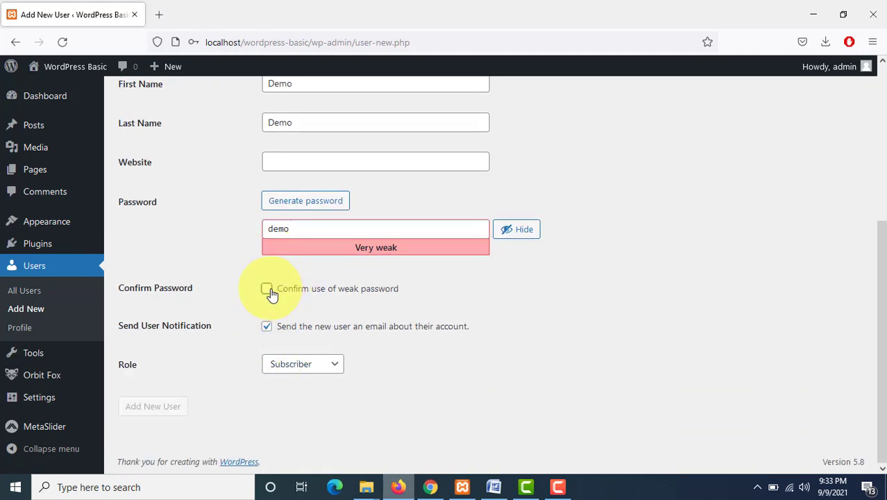
Step: Set the new user's role to Editor and submit the form to add the user
left_click(308, 372)
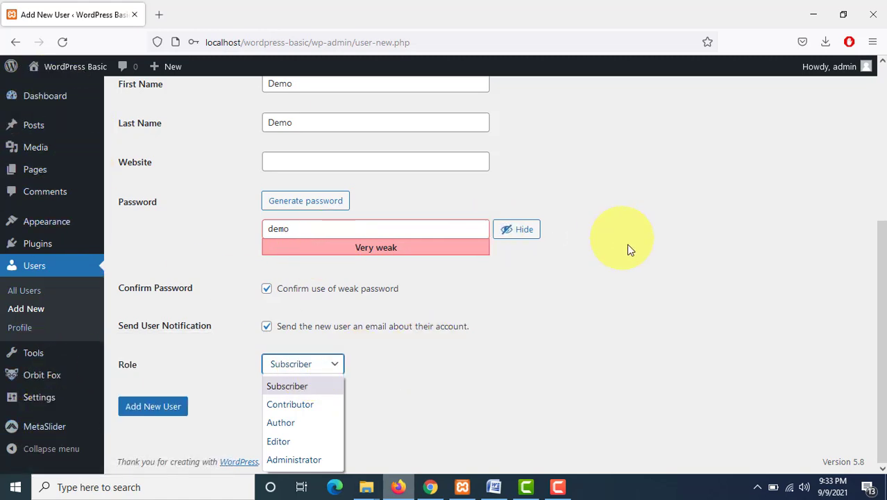
left_click(493, 372)
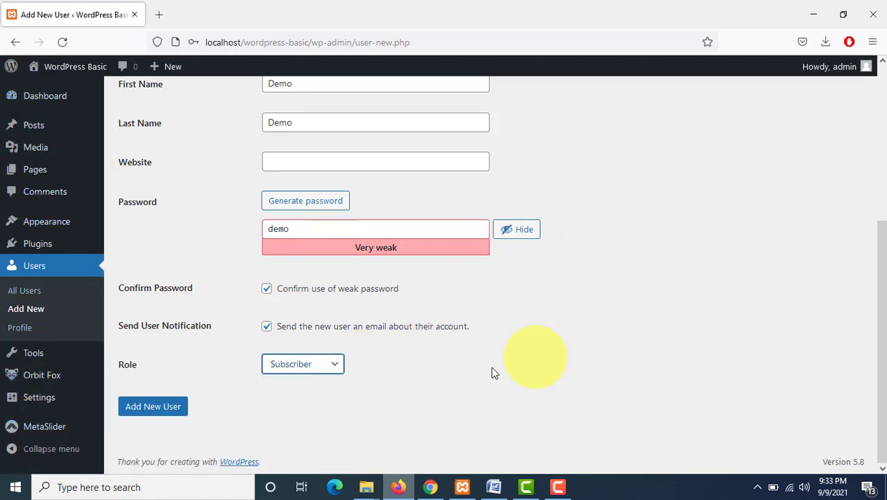
left_click(334, 369)
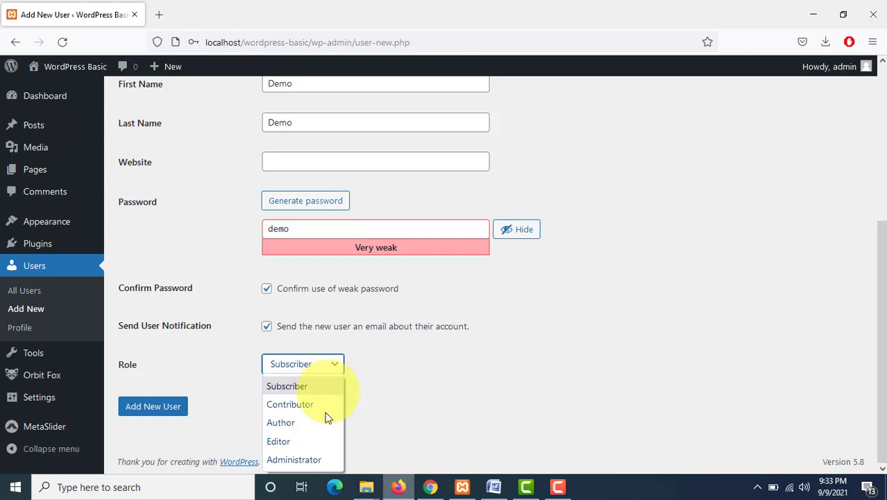
left_click(293, 447)
left_click(153, 410)
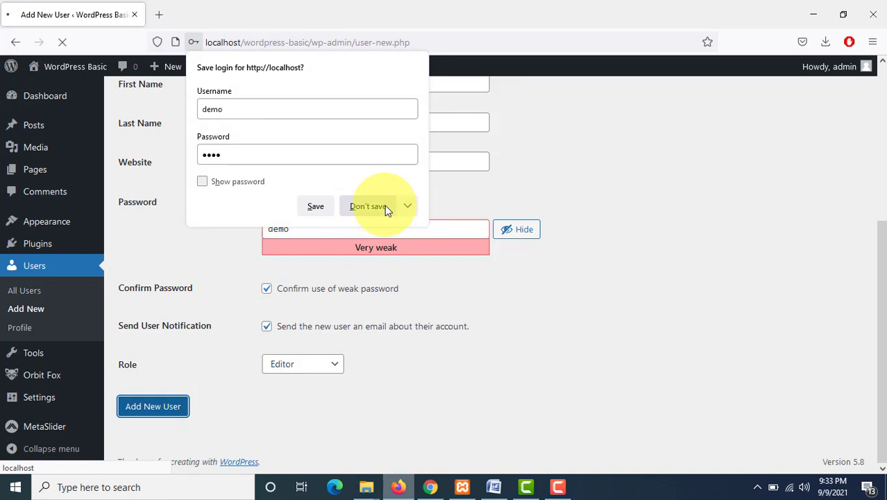
Step: Skip saving the login in the browser and open the WordPress site address in a new private window
left_click(363, 206)
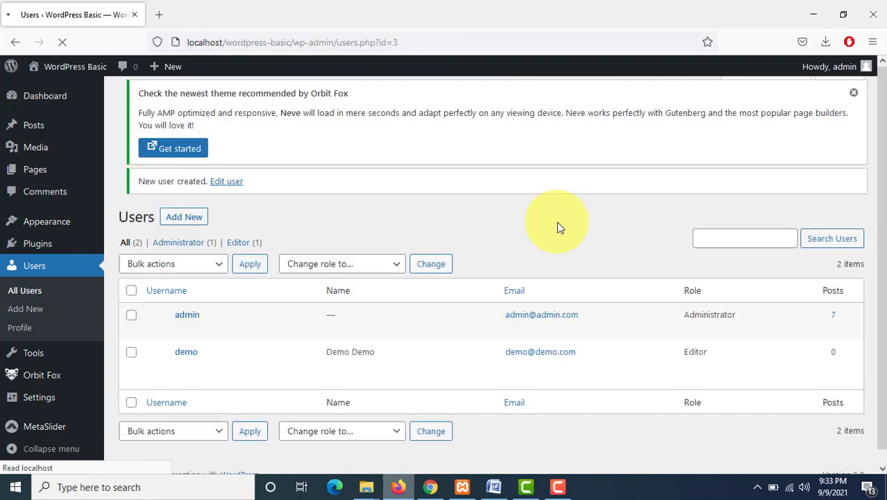
mouse_move(240, 391)
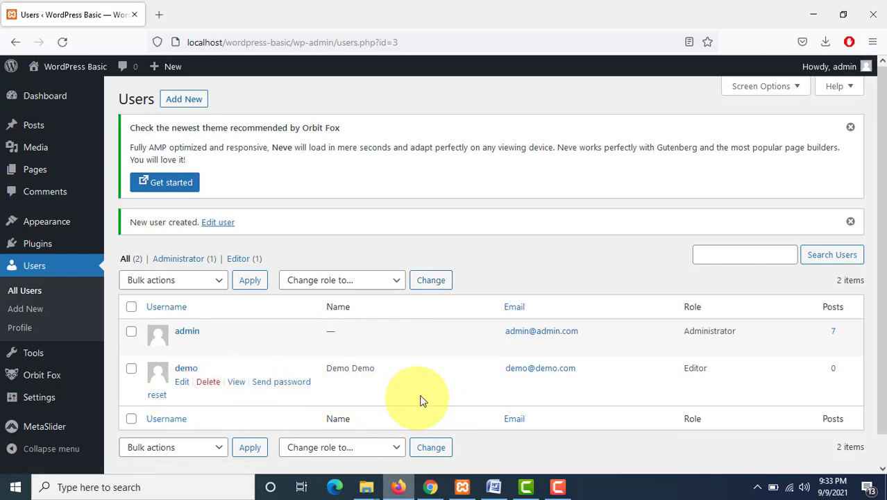
left_click(873, 41)
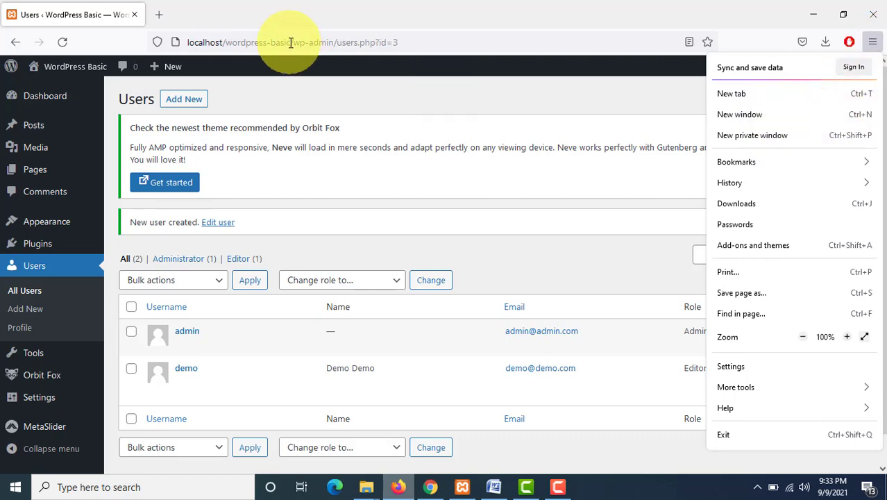
left_click_drag(291, 43, 106, 38)
key("ctrl+c")
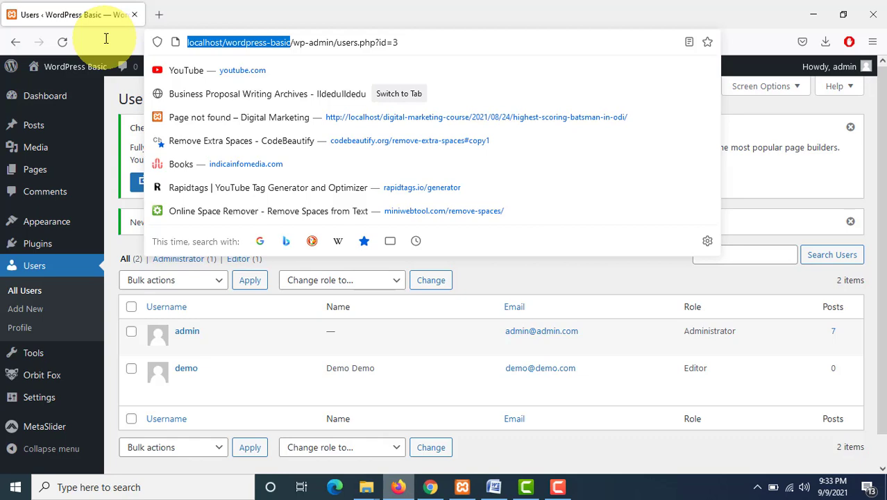
left_click(875, 43)
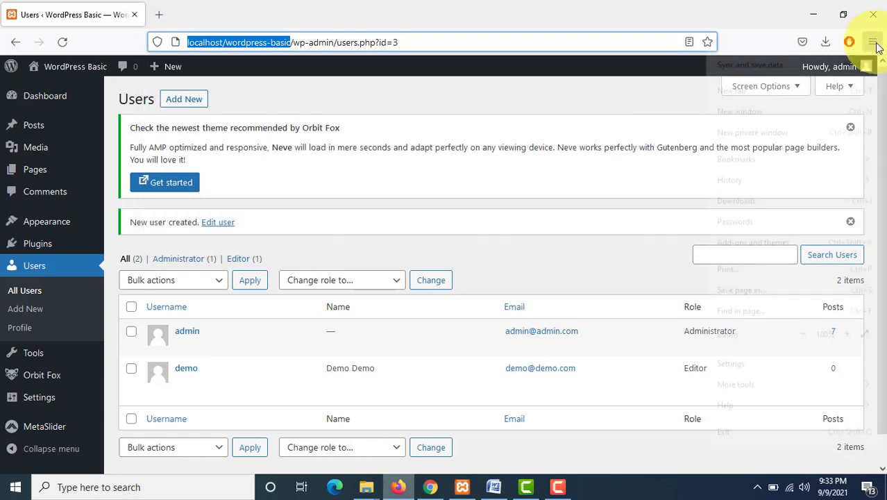
left_click(798, 137)
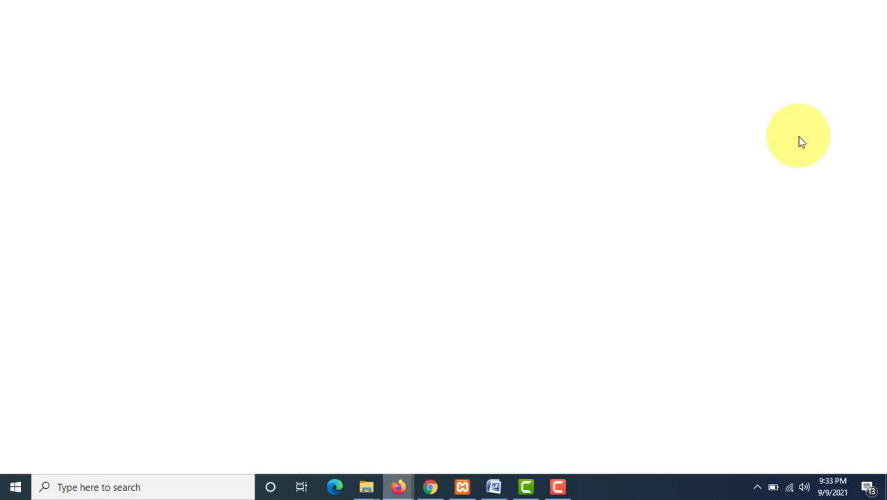
key("ctrl+v")
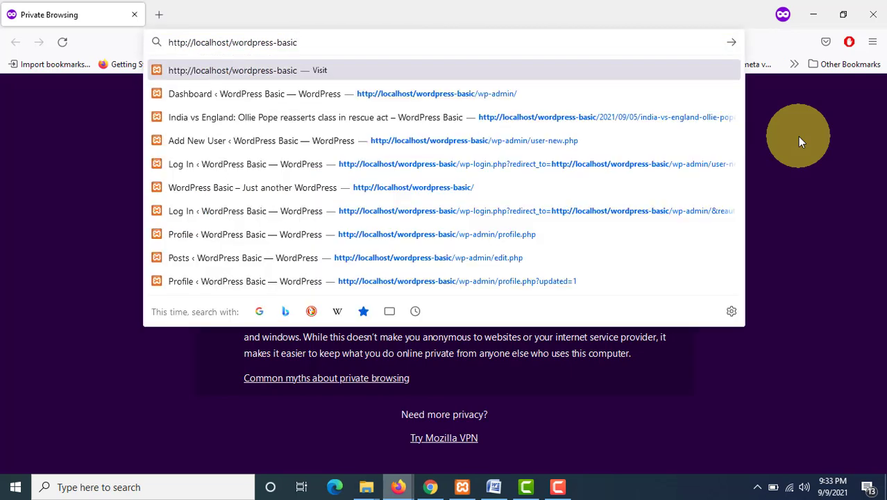
key("Return")
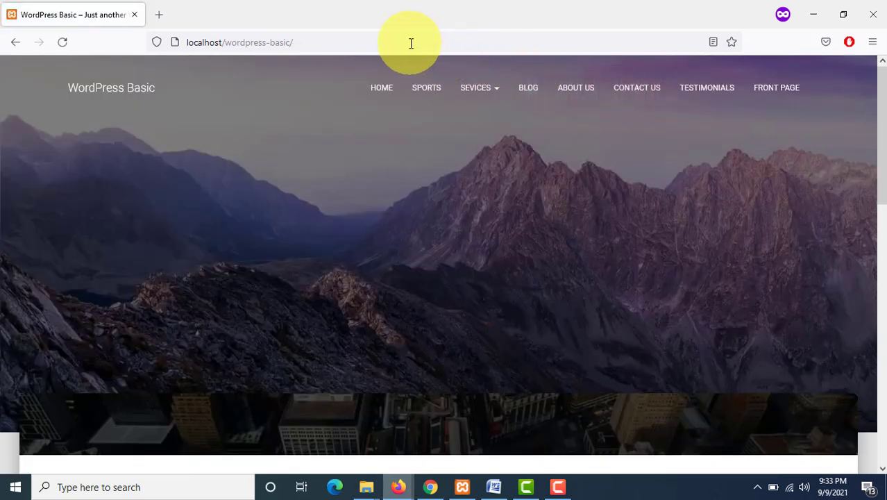
Step: Go to the site's wp-admin address in the private window
left_click(416, 44)
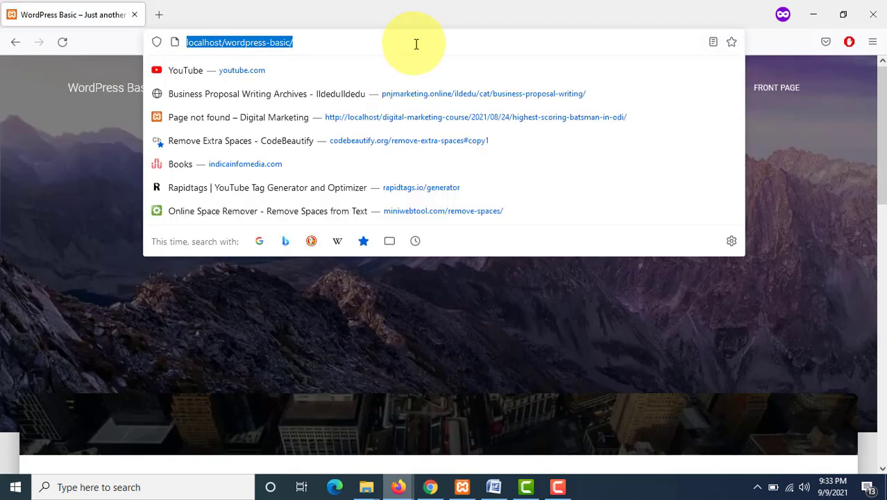
left_click(416, 43)
type("wp")
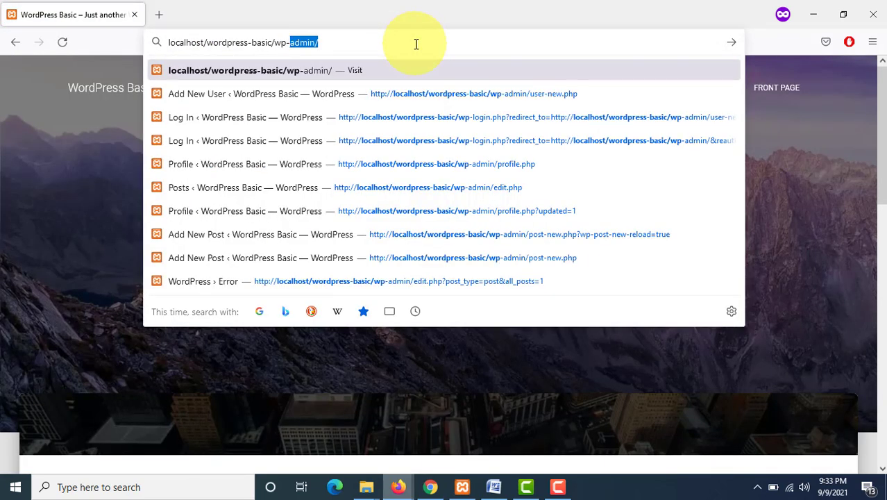
type("-")
key("Return")
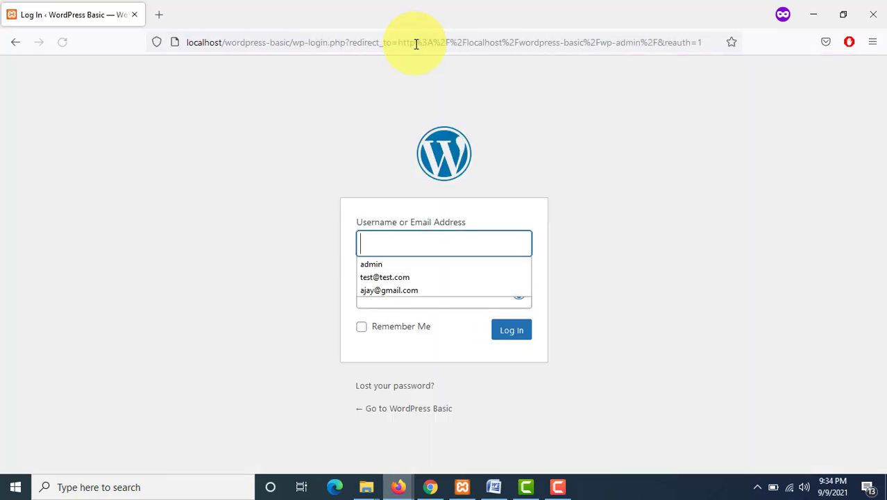
Step: Log in as the new editor user with their e-mail address and account password
type("de")
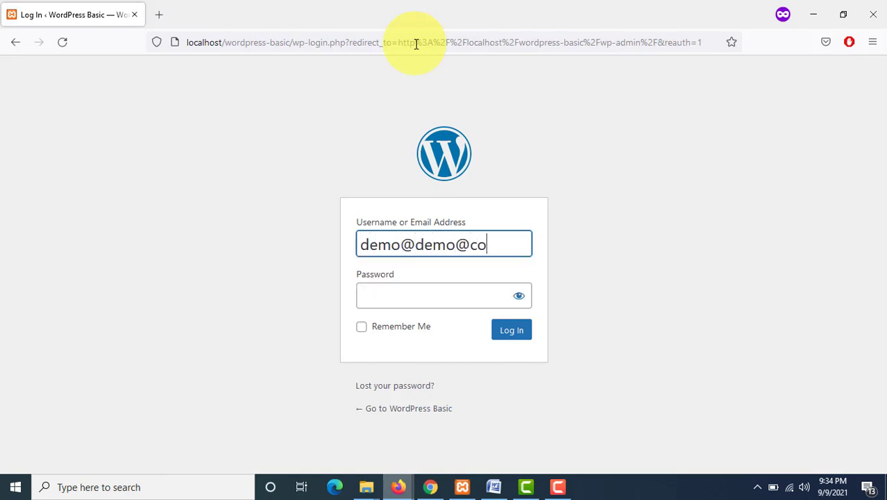
type("mo@demo.com")
key("Tab")
type("dem")
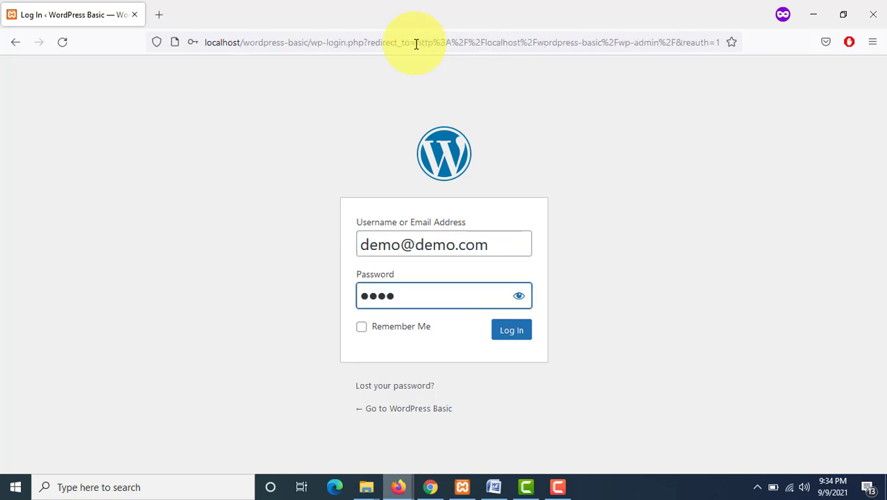
left_click(522, 297)
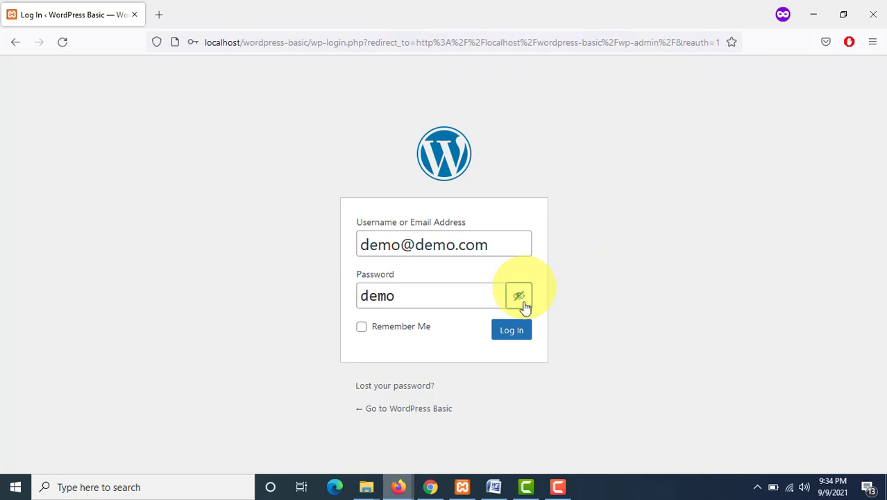
left_click(525, 331)
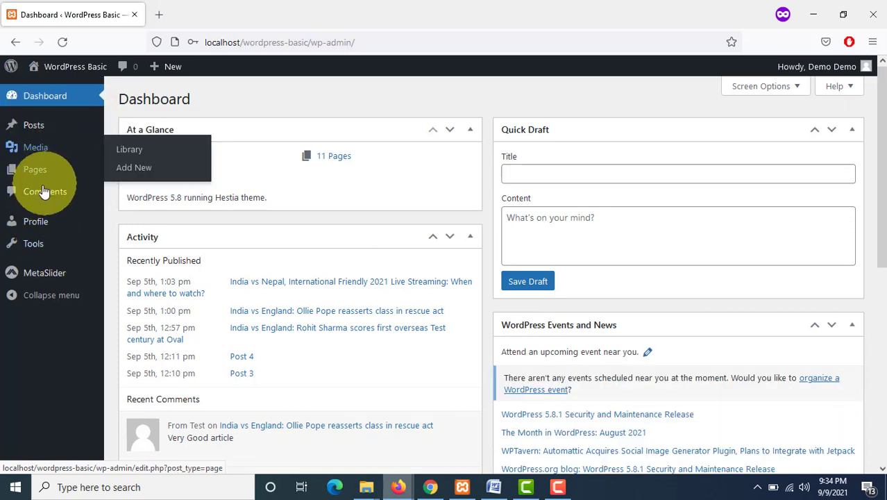
Step: Browse the pages list available to the editor, then start a new post titled Post Editor
mouse_move(35, 164)
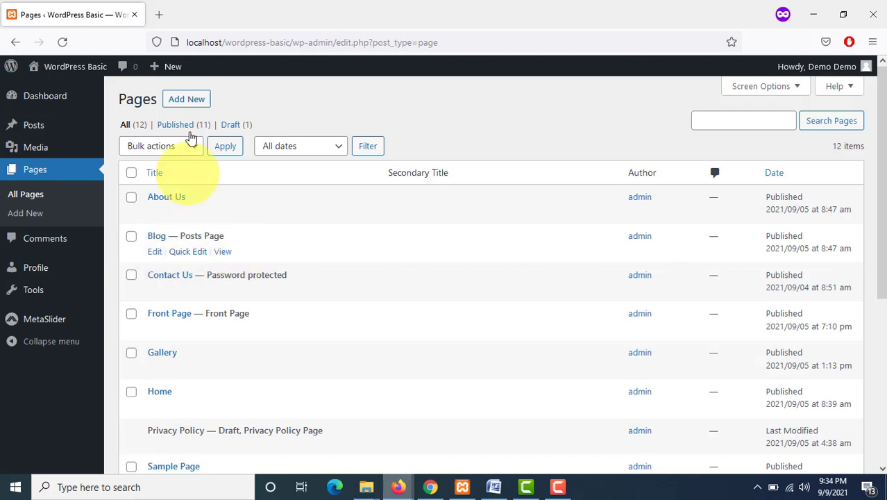
scroll(207, 251, "down", 5)
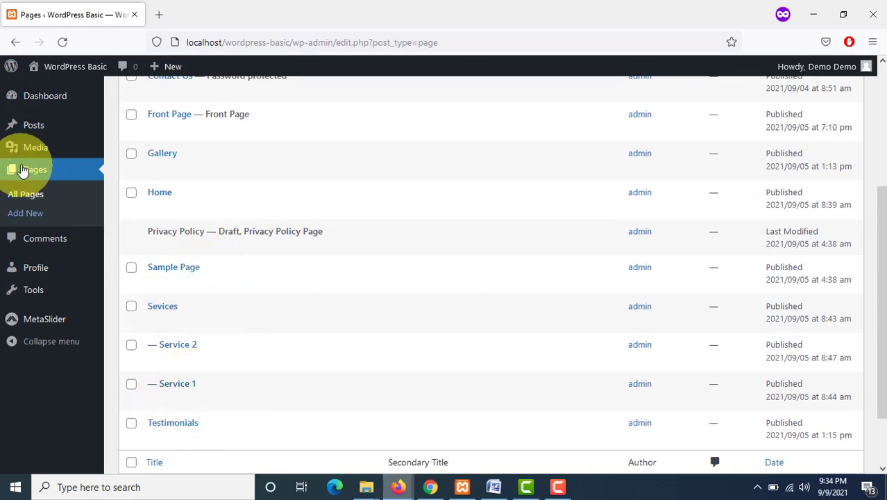
mouse_move(38, 127)
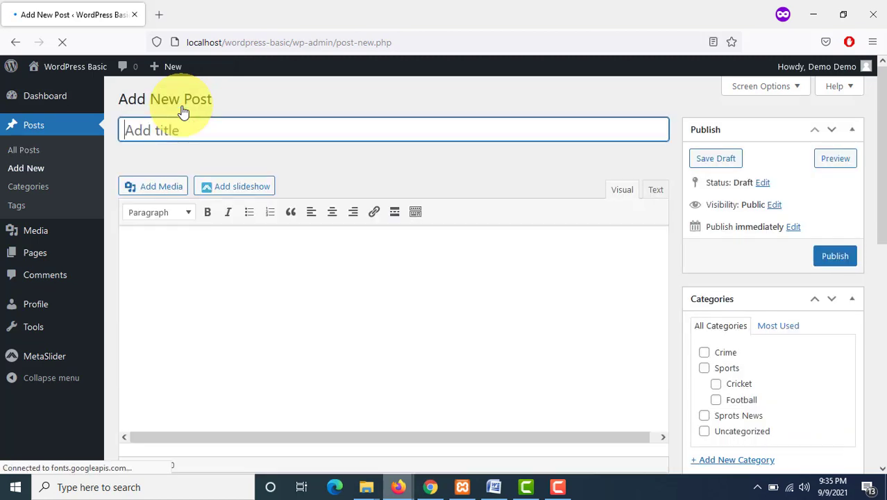
type("Post Editor")
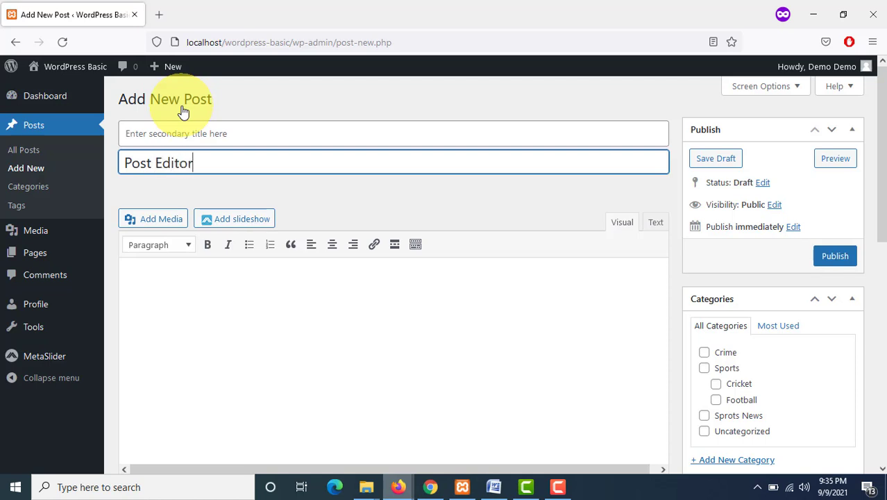
Step: Search the web for dummy text in the private tab, generate Lorem Ipsum paragraphs and select two of them
left_click(159, 14)
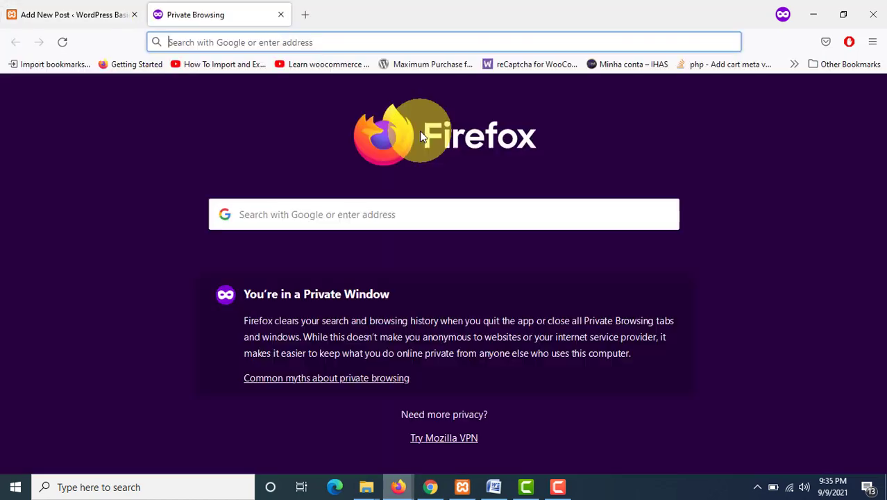
type("dummy ")
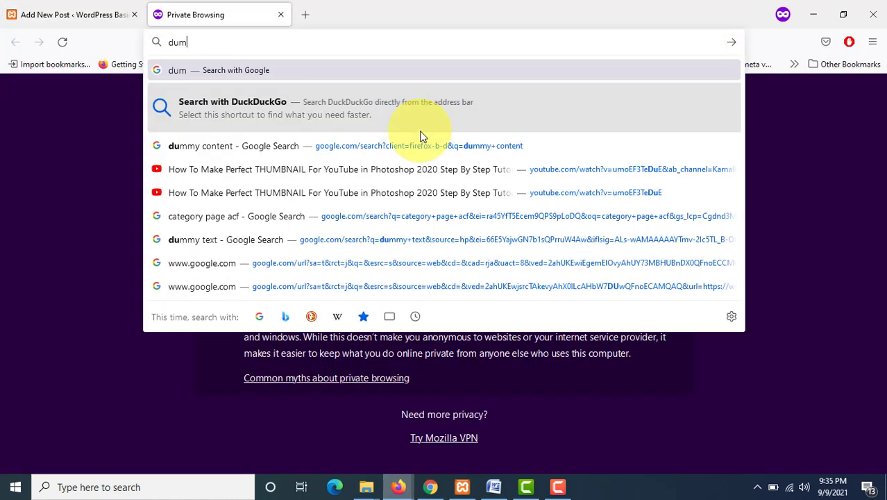
type("text")
key("Return")
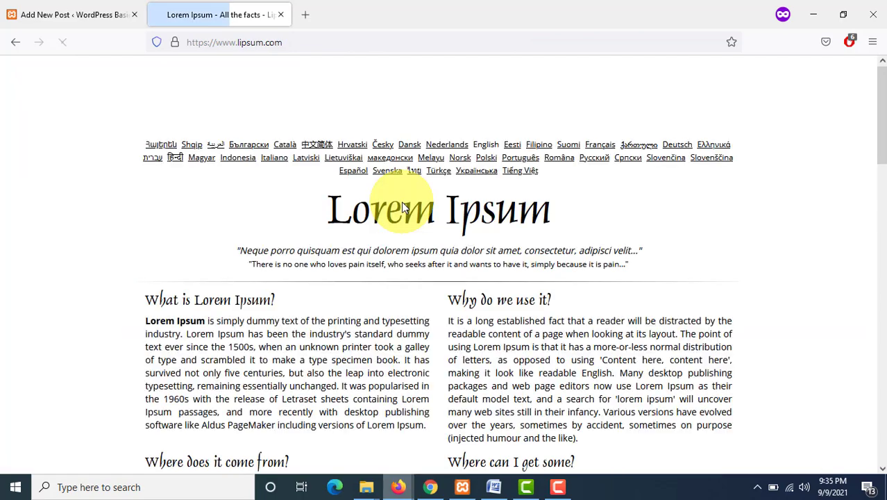
scroll(402, 207, "down", 5)
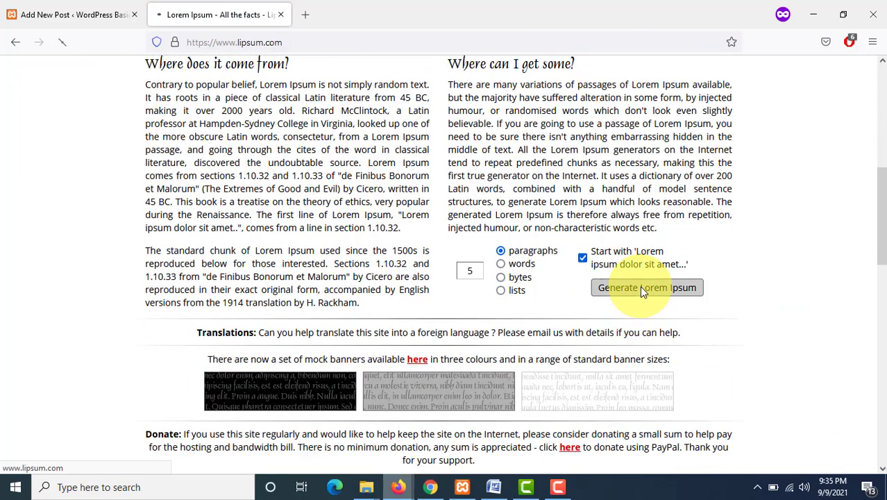
left_click(641, 289)
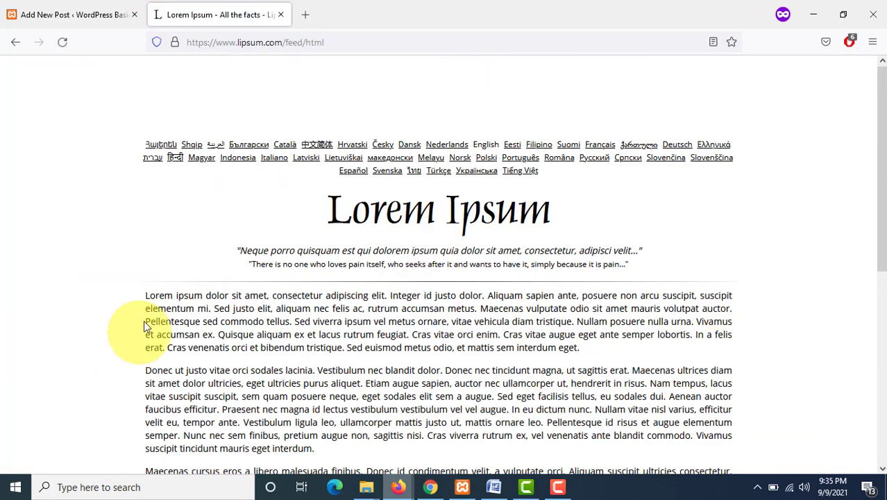
left_click_drag(145, 309, 321, 443)
key("ctrl+c")
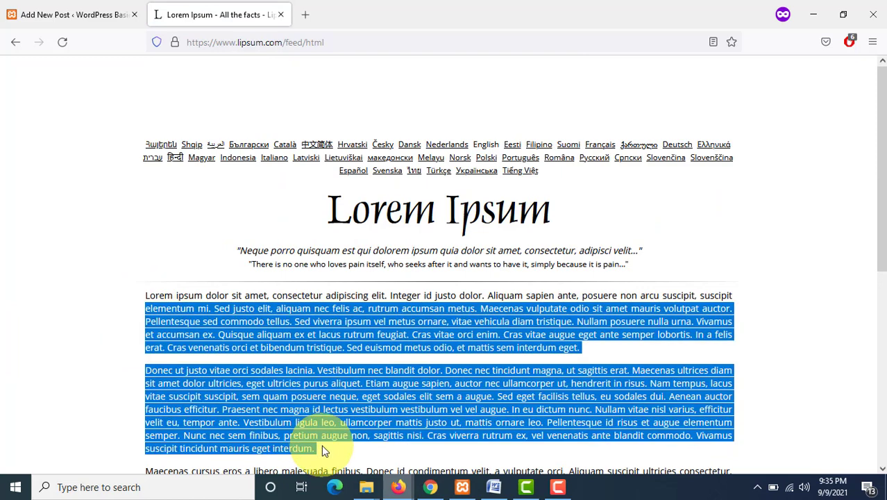
Step: Paste the Lorem Ipsum text into the post body and tick the Sports and Cricket categories
left_click(28, 14)
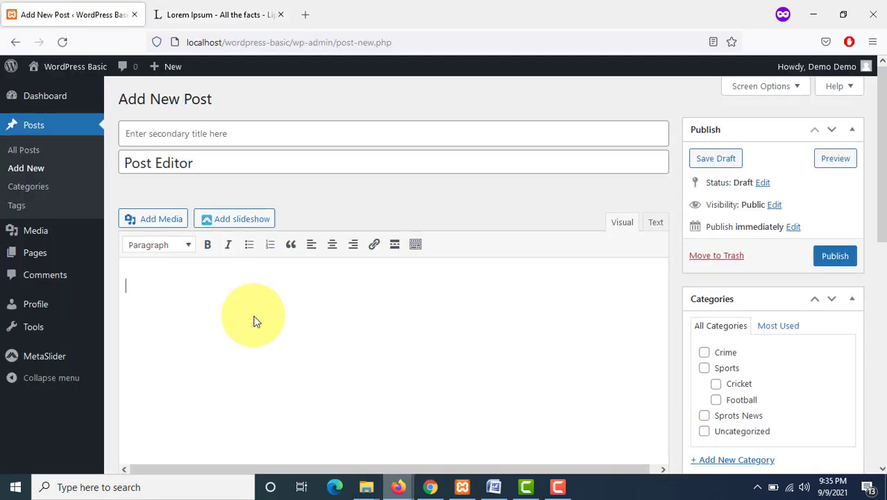
key("ctrl+v")
left_click(705, 268)
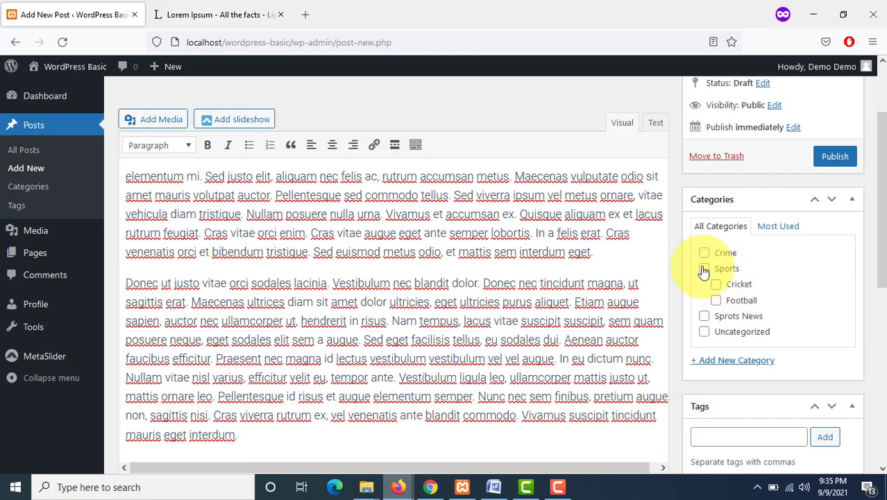
left_click(711, 283)
Step: Set a featured image for the post from the media library and publish the post
scroll(781, 317, "down", 4)
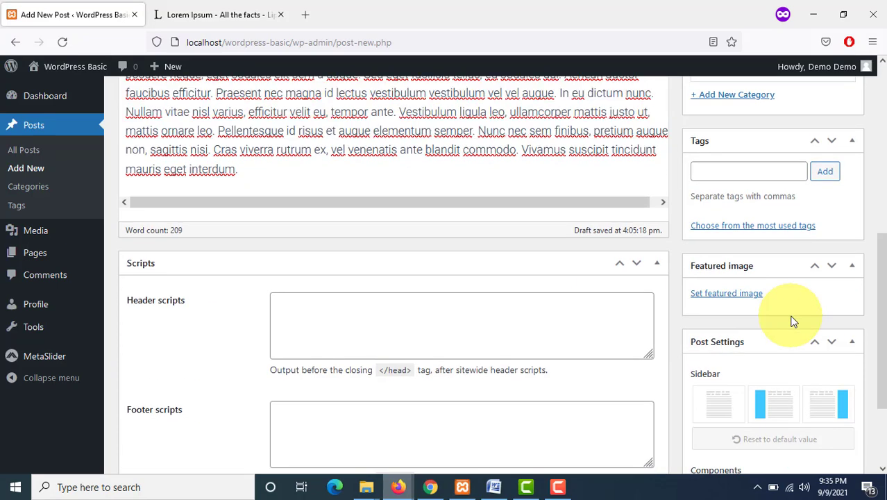
left_click(757, 296)
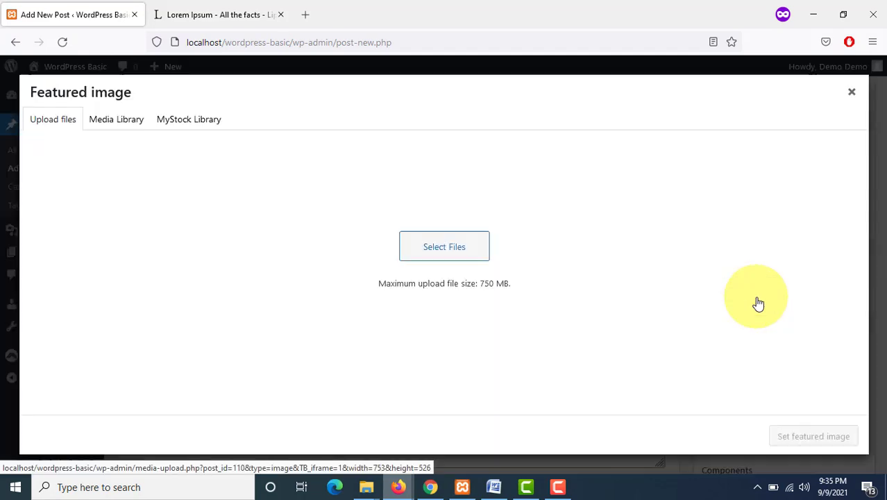
left_click(116, 119)
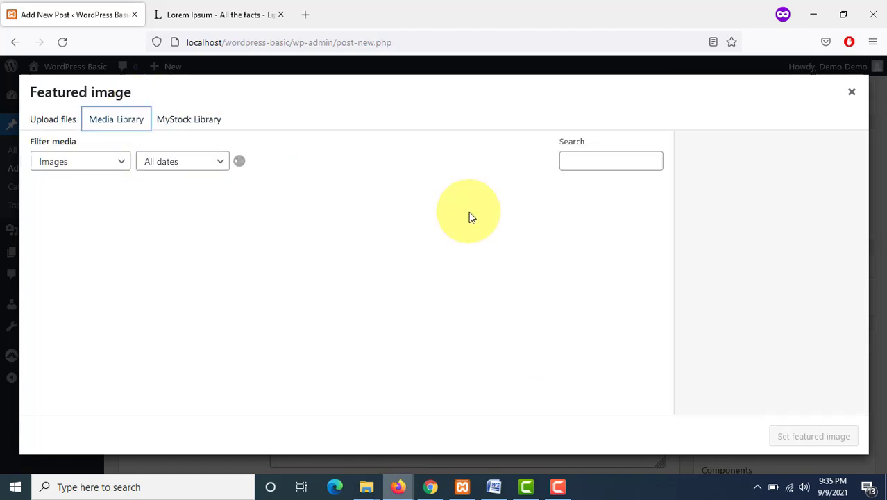
left_click(254, 229)
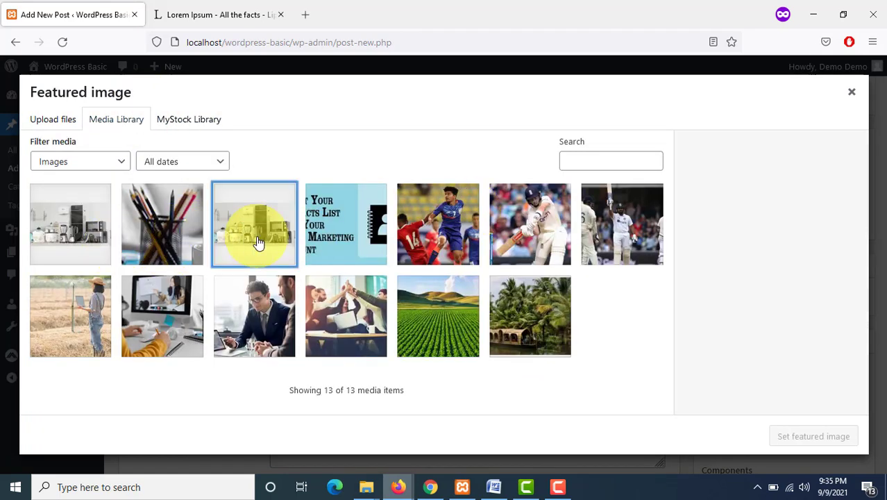
left_click(809, 438)
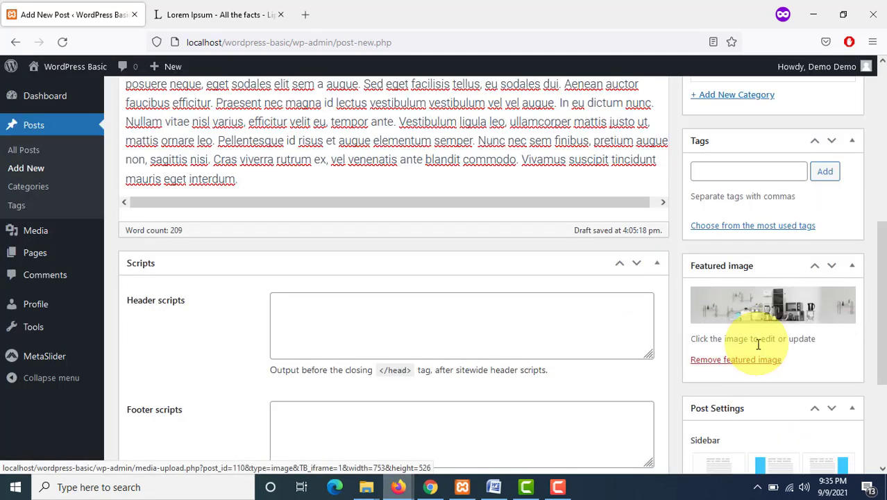
scroll(758, 344, "up", 5)
left_click(836, 161)
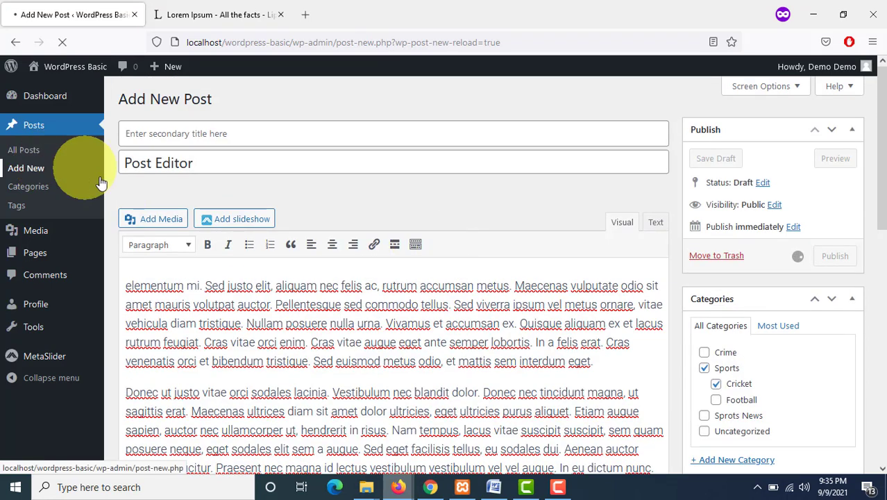
Step: Open the site in a new tab, go to the Blog page and scroll through the listed posts, including the new one
mouse_move(82, 66)
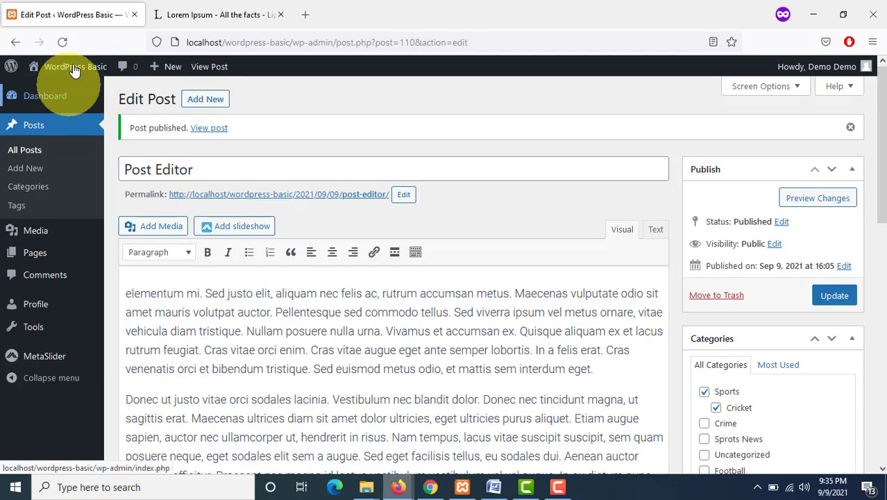
right_click(75, 88)
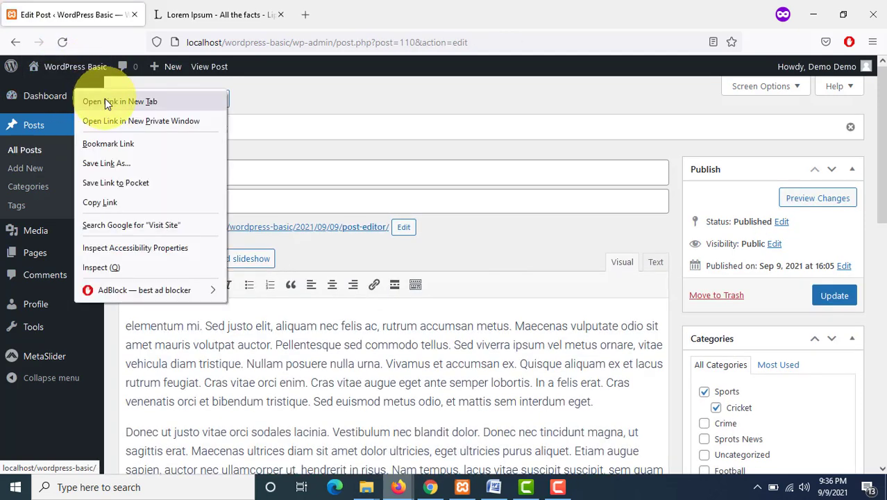
left_click(105, 101)
left_click(174, 14)
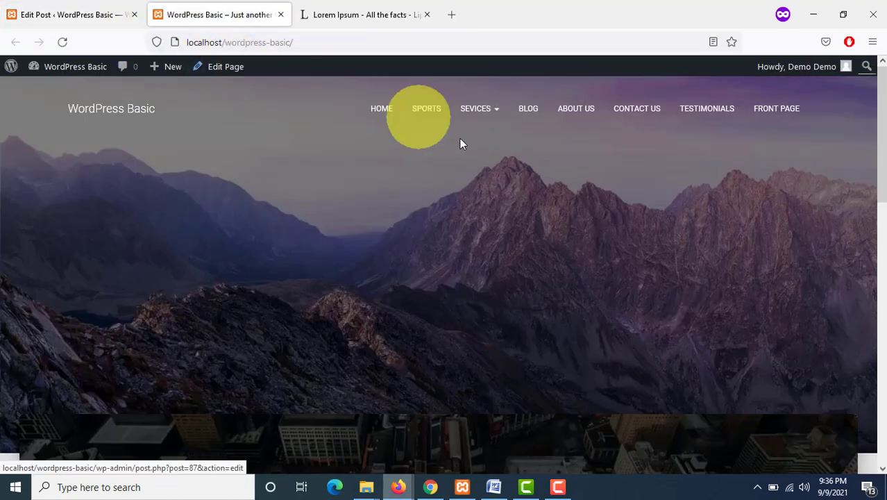
left_click(531, 117)
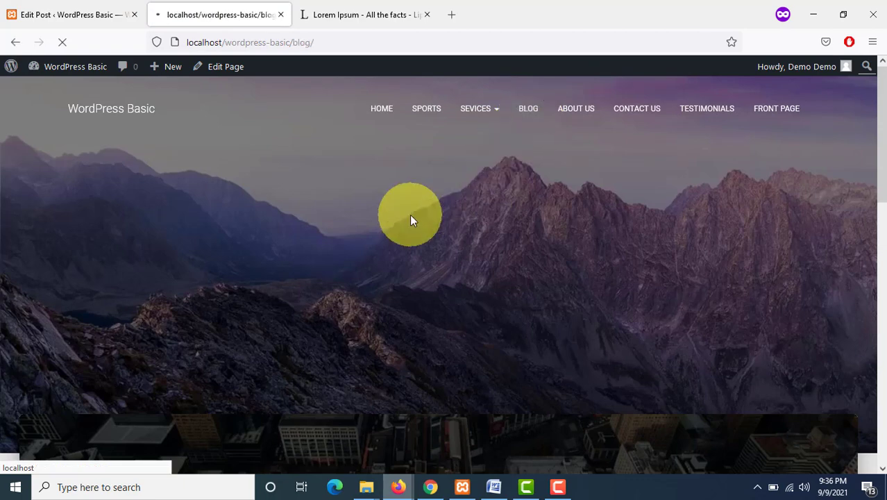
scroll(410, 219, "down", 2)
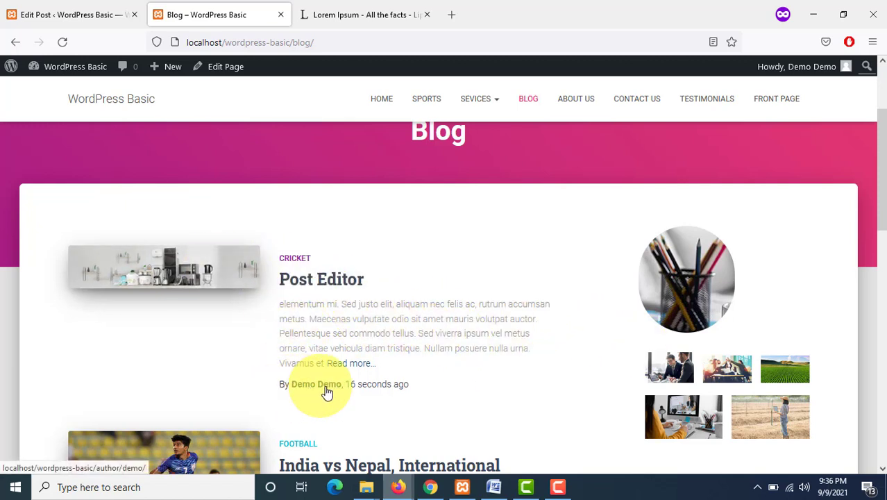
scroll(379, 377, "down", 3)
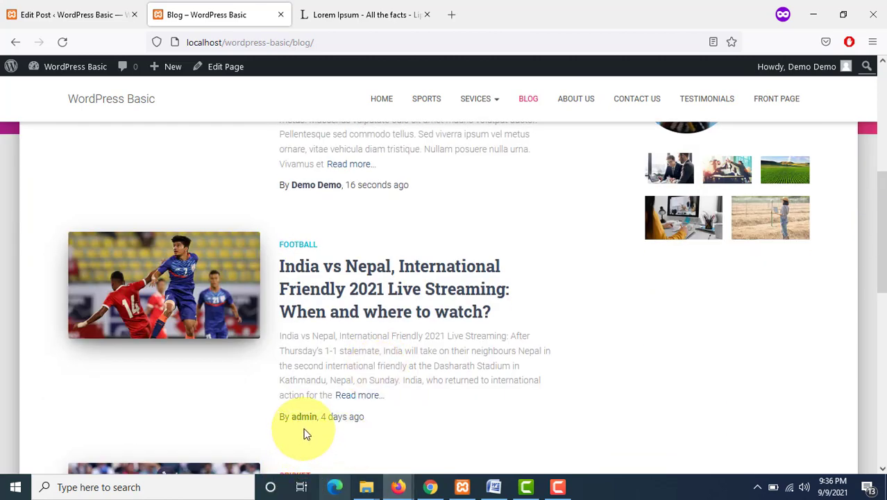
scroll(330, 326, "down", 1)
scroll(319, 319, "down", 1)
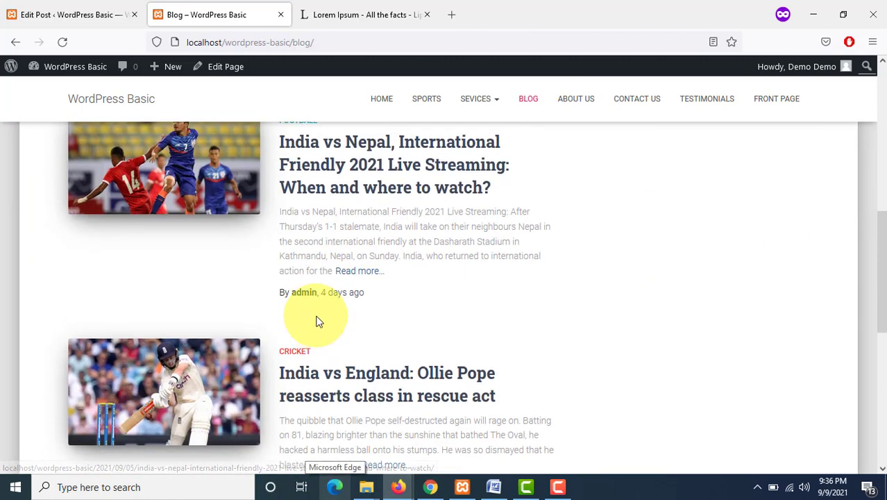
scroll(307, 267, "up", 4)
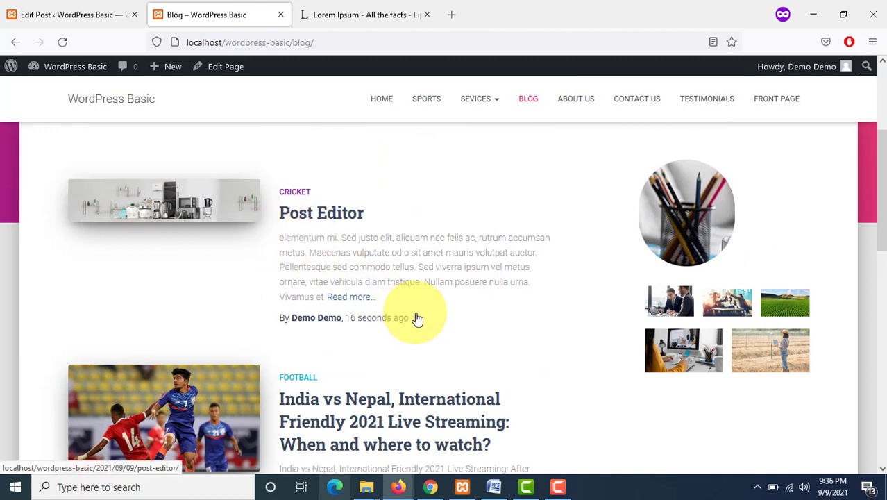
scroll(400, 374, "down", 3)
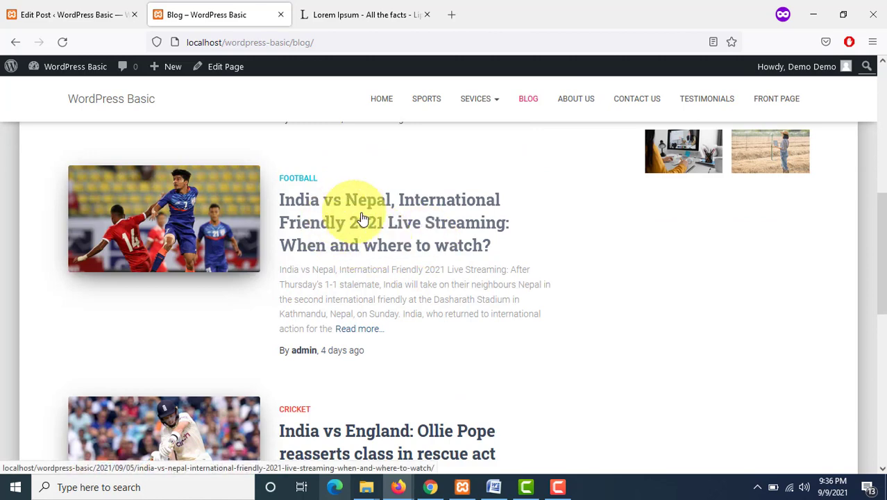
Step: Return to the dashboard's posts list and trash the India vs Nepal post
left_click(27, 11)
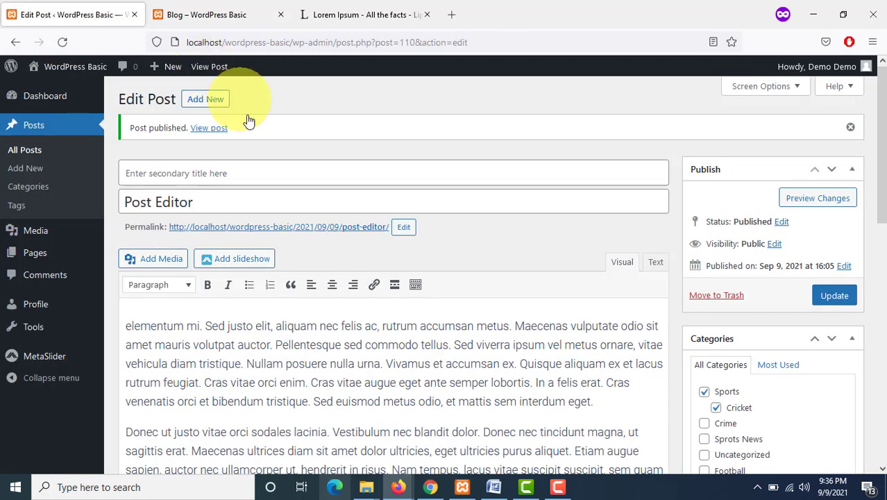
left_click(80, 136)
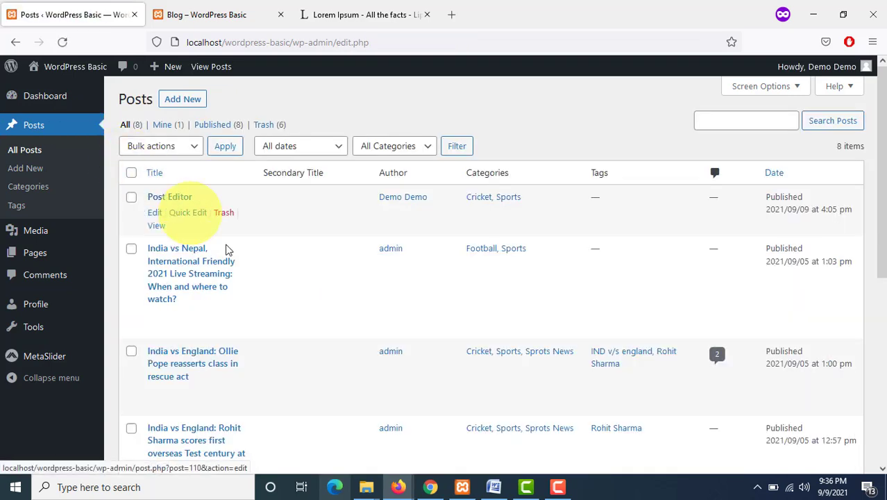
left_click(224, 316)
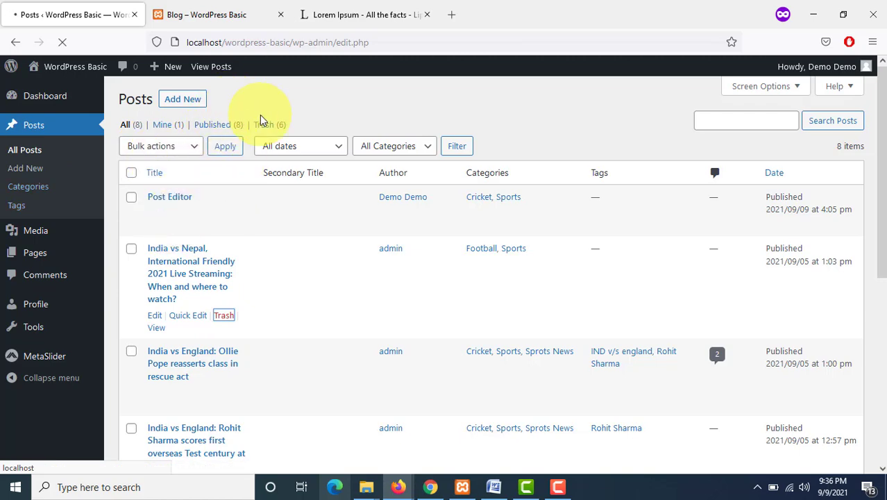
Step: Reload the blog page, open the Post Editor post and scroll through its content
left_click(217, 17)
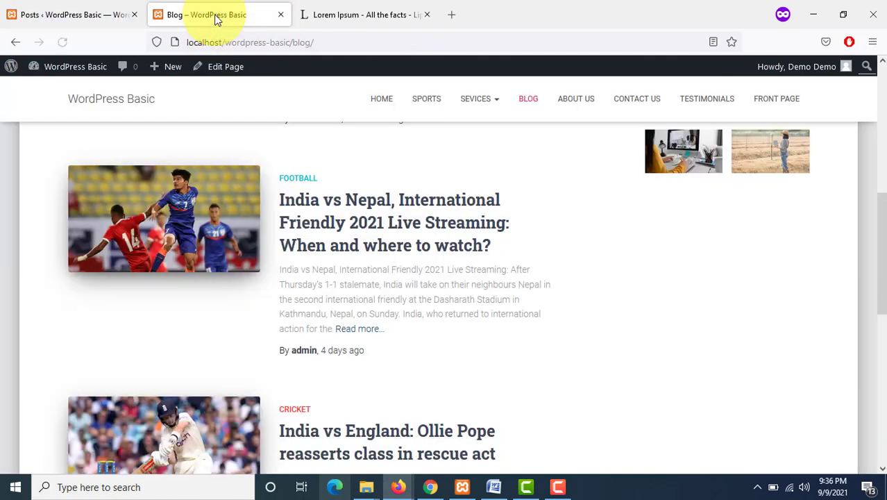
left_click(63, 42)
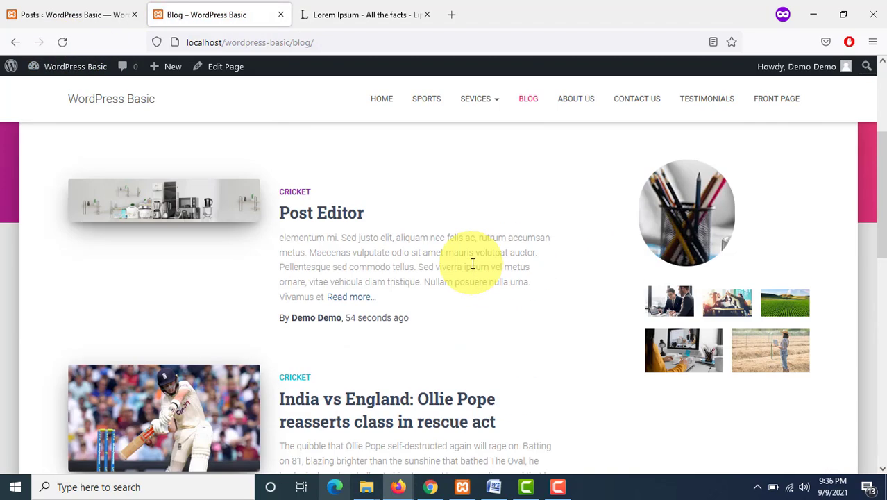
left_click(325, 151)
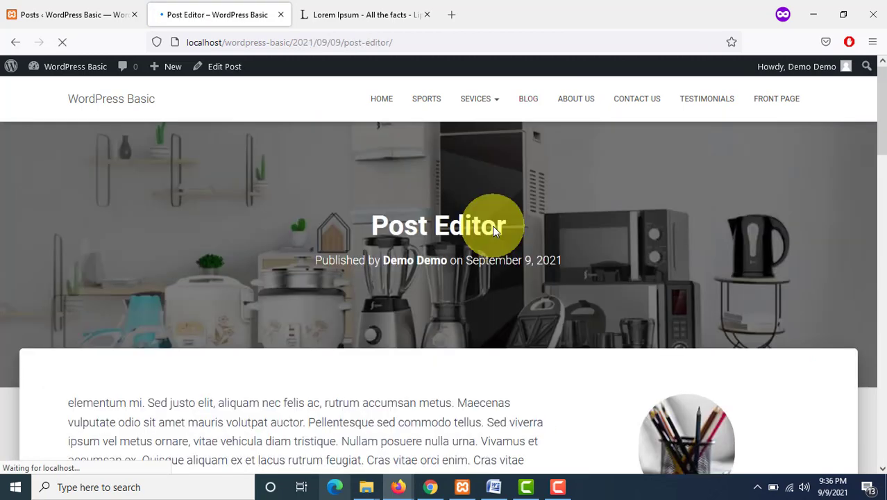
scroll(495, 229, "down", 3)
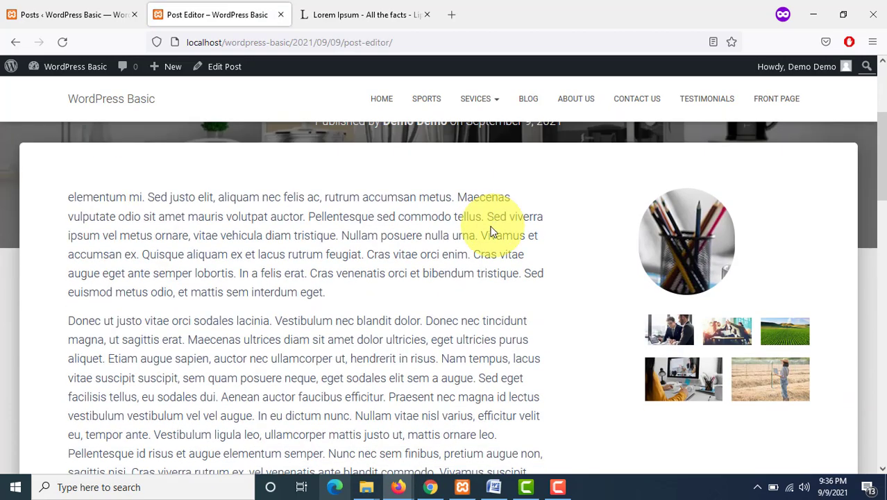
Step: Switch to the administrator's browser window and review the Users list and the demo user's edit page
left_click(43, 16)
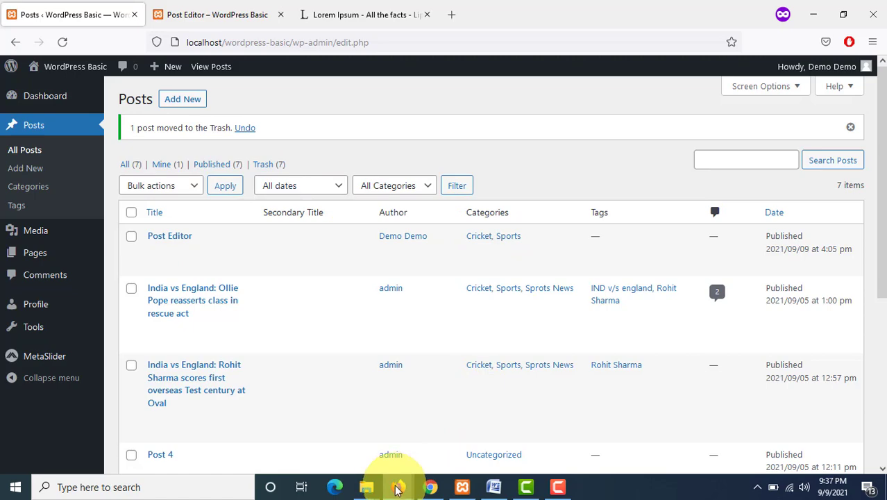
mouse_move(397, 490)
left_click(327, 437)
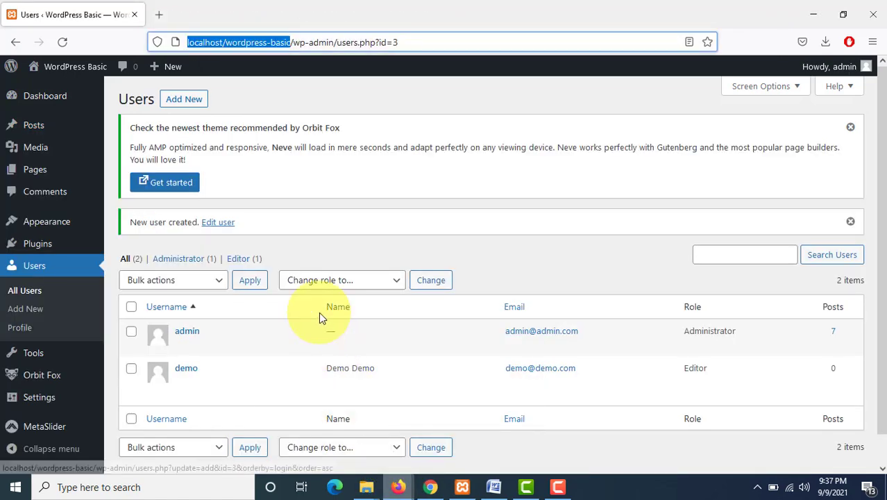
scroll(318, 312, "down", 1)
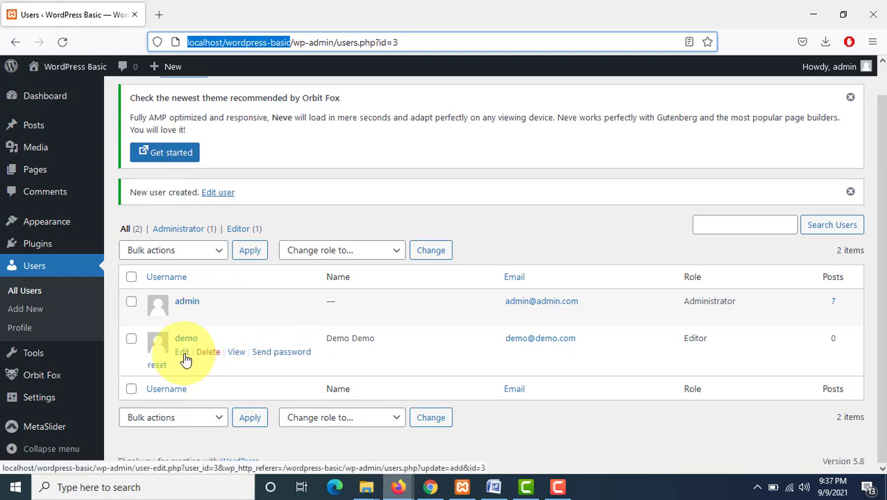
left_click(183, 354)
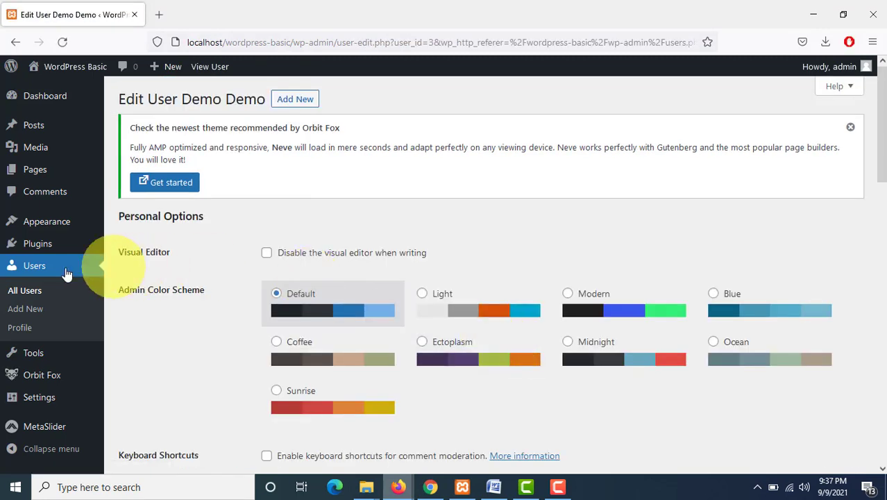
left_click(56, 271)
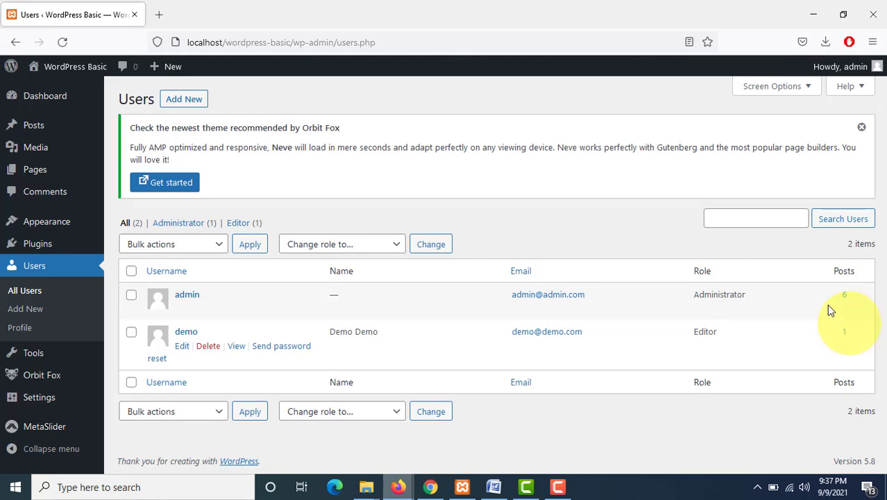
Step: Hide the Email column in the Users list through Screen Options, keeping Role and Posts shown
left_click(806, 93)
left_click(226, 115)
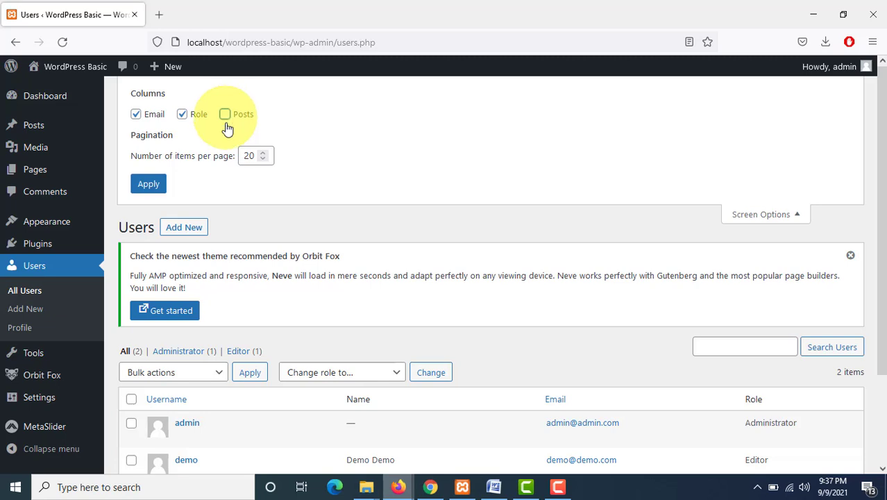
left_click(183, 116)
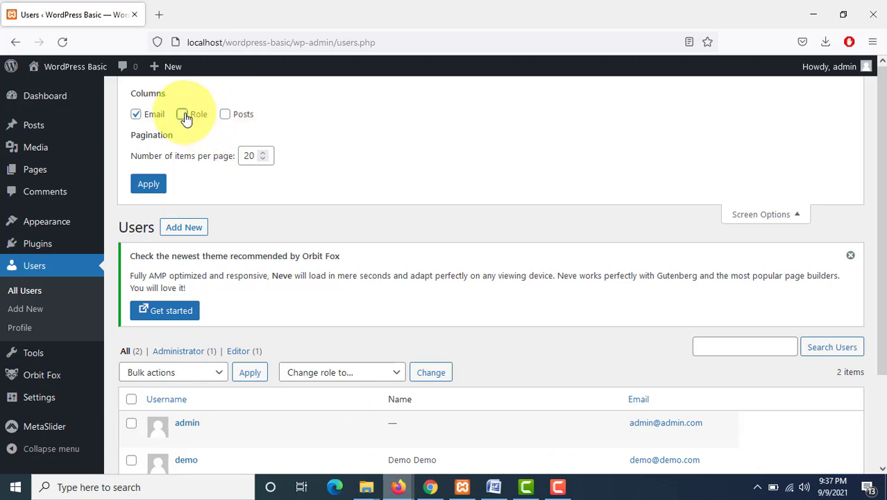
left_click(139, 117)
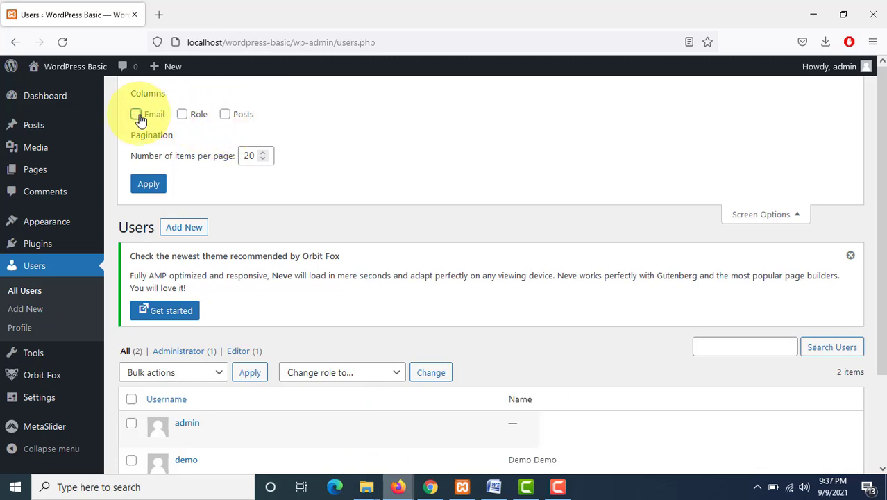
left_click(136, 115)
left_click(138, 115)
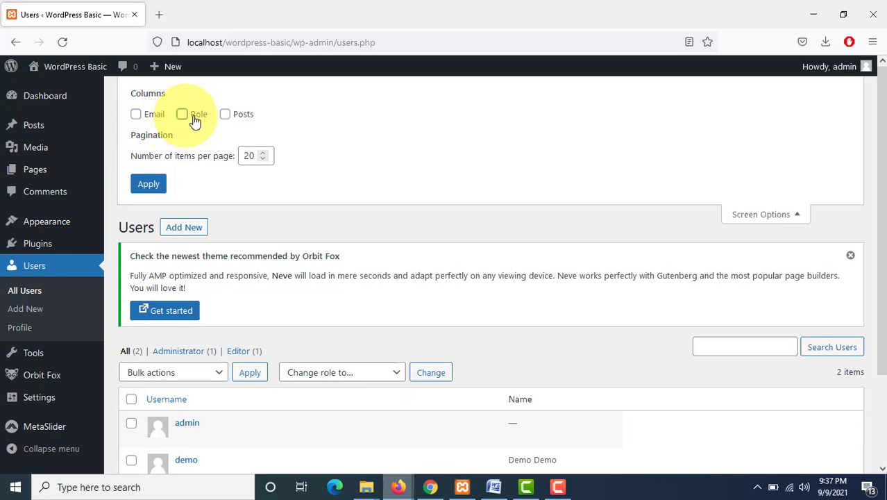
left_click(195, 118)
left_click(226, 114)
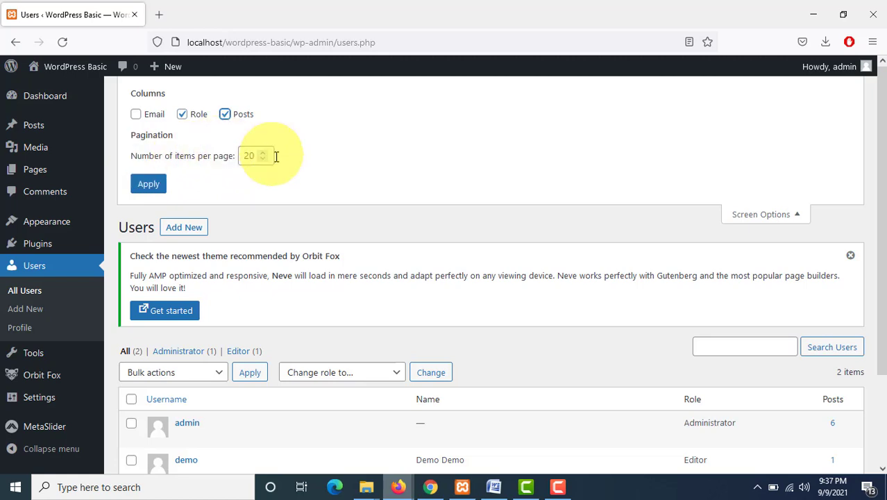
scroll(471, 232, "down", 3)
scroll(457, 263, "up", 3)
scroll(424, 263, "down", 3)
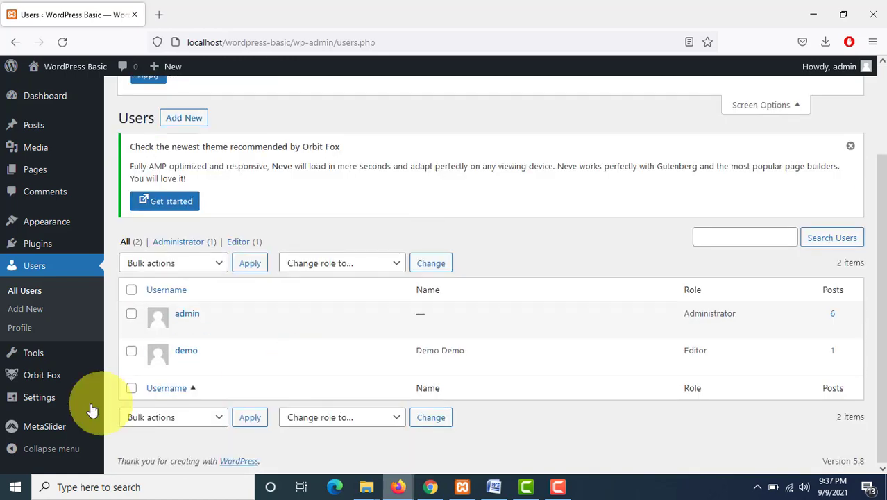
scroll(422, 363, "up", 2)
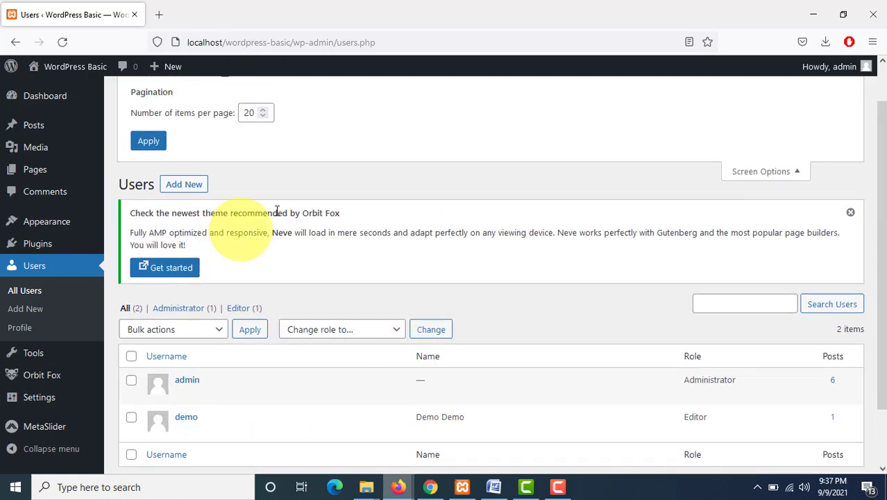
scroll(802, 186, "up", 1)
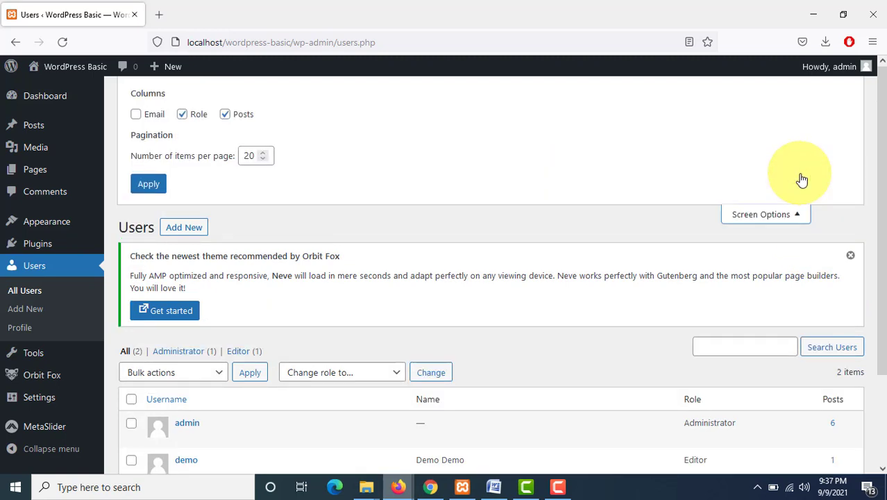
left_click(796, 219)
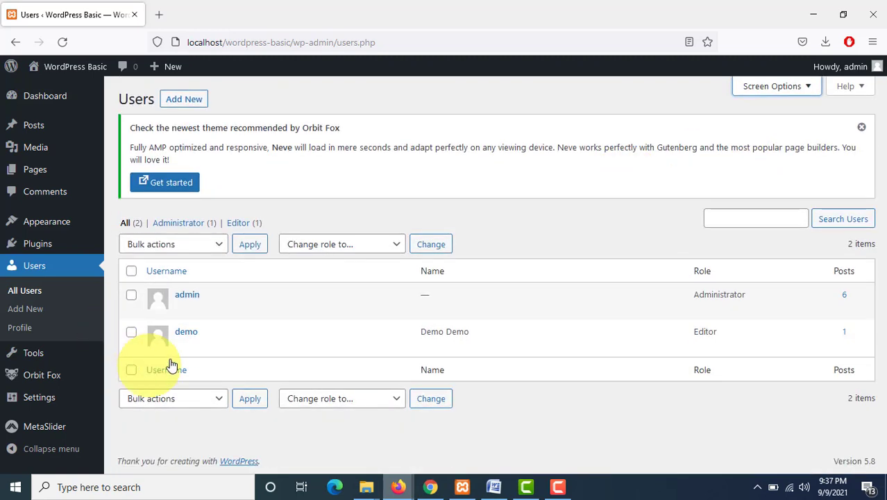
Step: Open the demo user's profile and scroll through its account settings
left_click(184, 347)
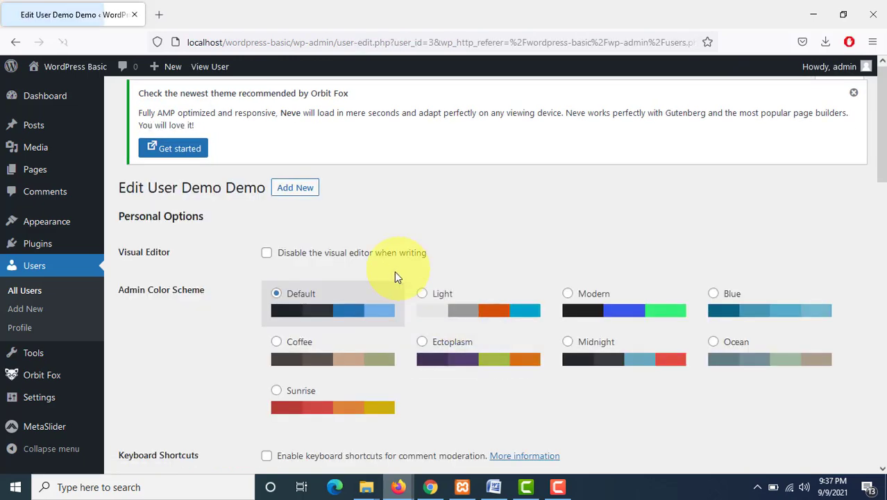
scroll(397, 275, "down", 5)
scroll(397, 278, "down", 3)
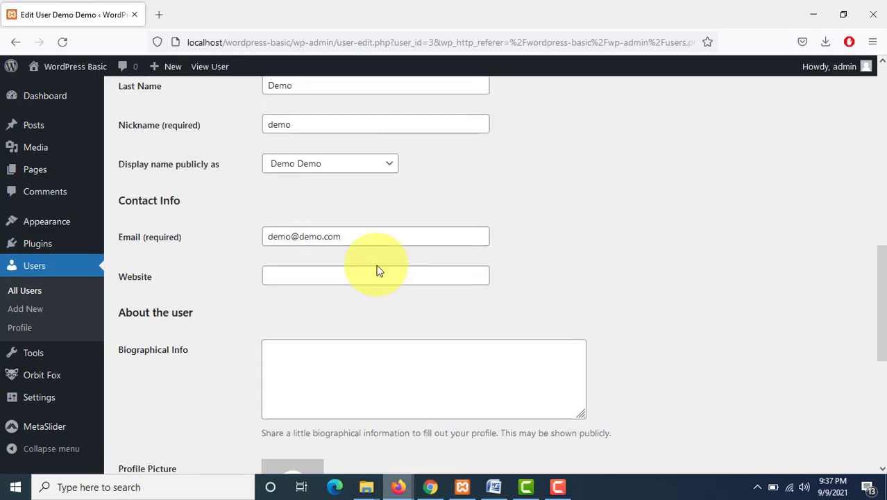
scroll(377, 268, "down", 3)
scroll(370, 277, "down", 2)
scroll(372, 275, "up", 6)
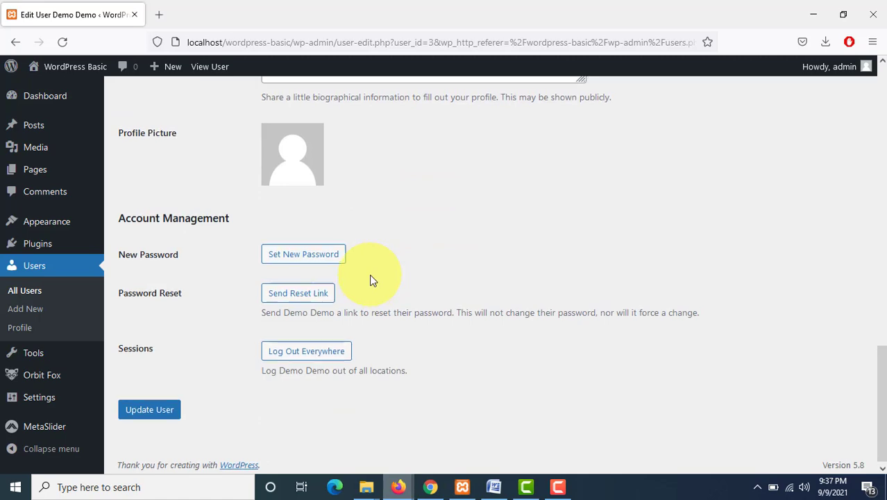
left_click(357, 293)
left_click(458, 288)
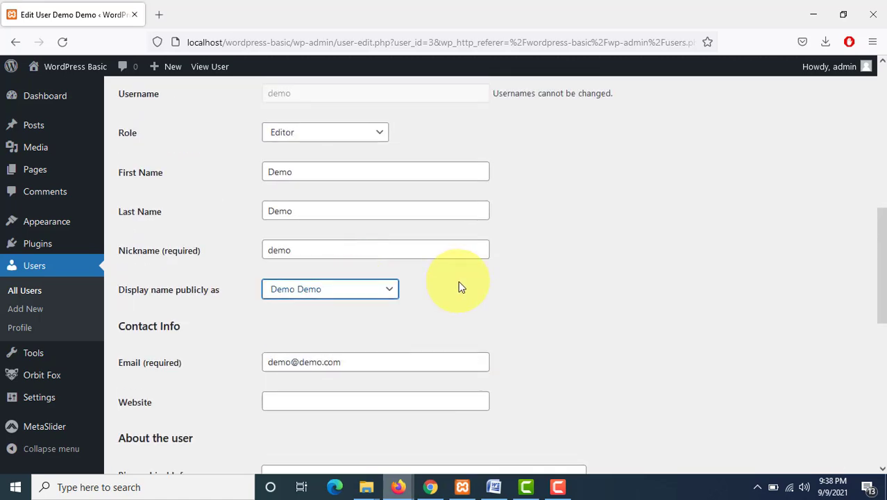
scroll(458, 284, "down", 2)
scroll(462, 286, "down", 5)
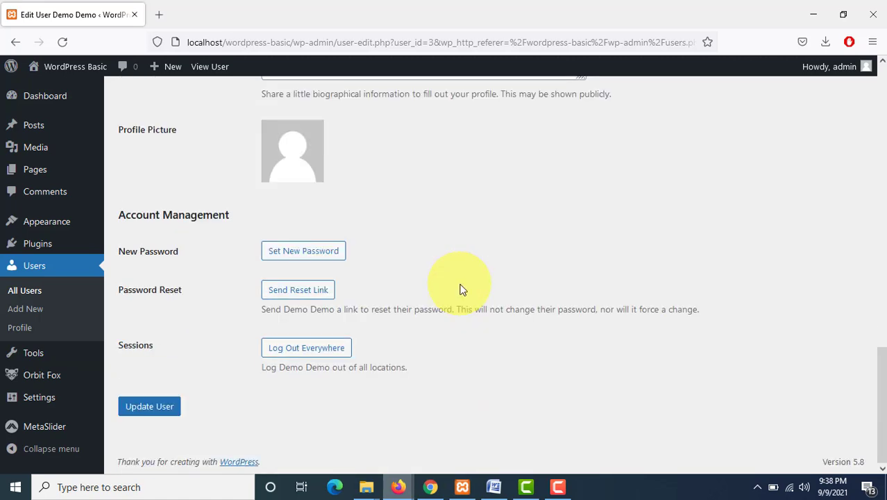
Step: Change the demo user's role to Author and save the user profile
scroll(462, 288, "up", 8)
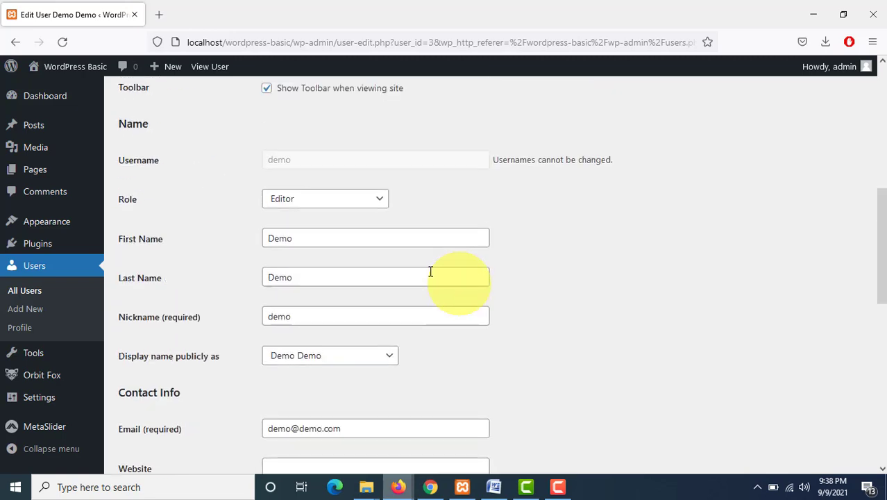
left_click(279, 210)
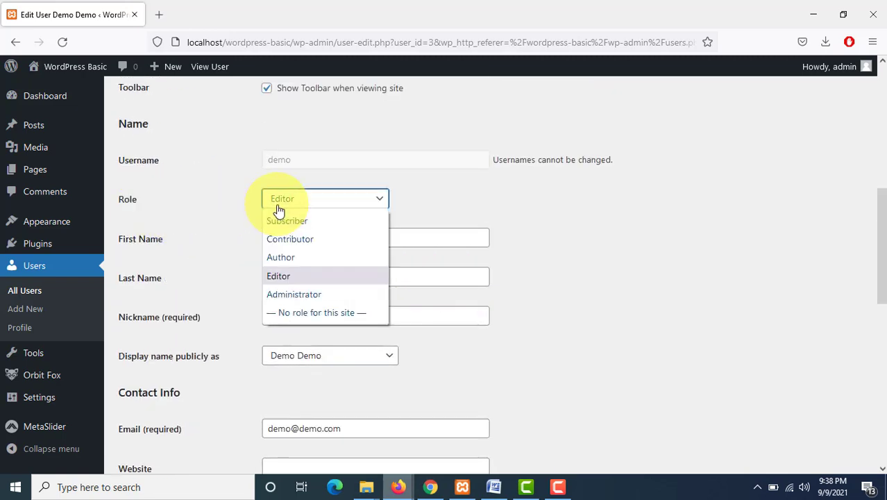
left_click(282, 257)
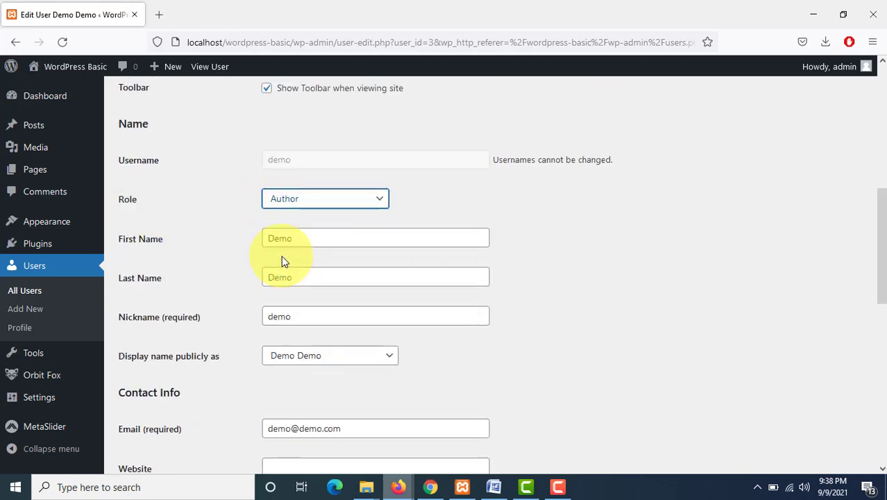
scroll(281, 257, "down", 5)
scroll(281, 285, "down", 3)
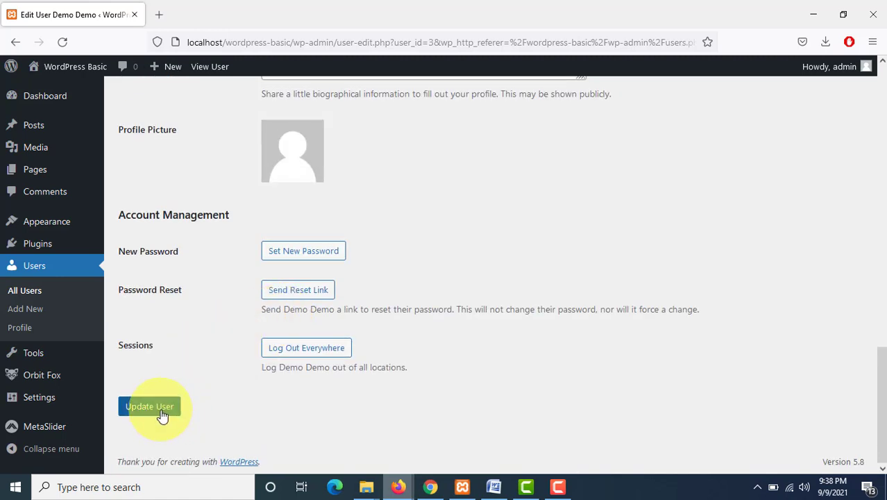
left_click(162, 414)
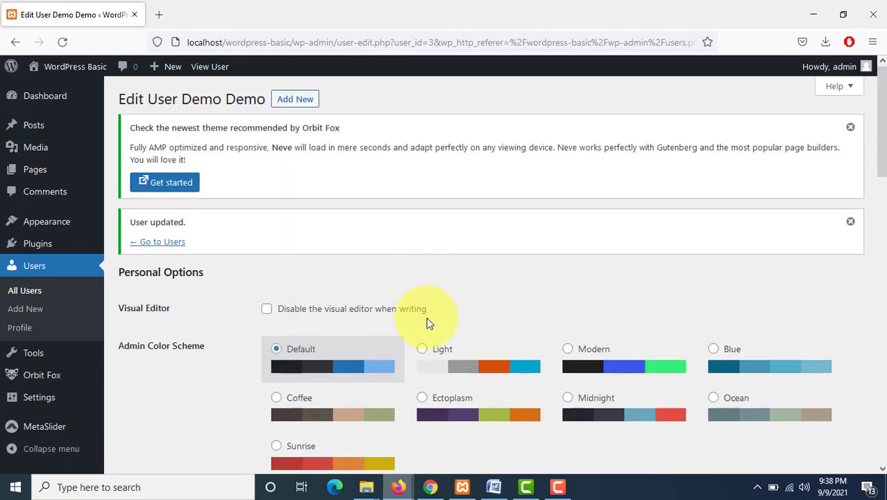
Step: Switch to the demo user's browser window, reload the Posts list and show all posts
mouse_move(430, 486)
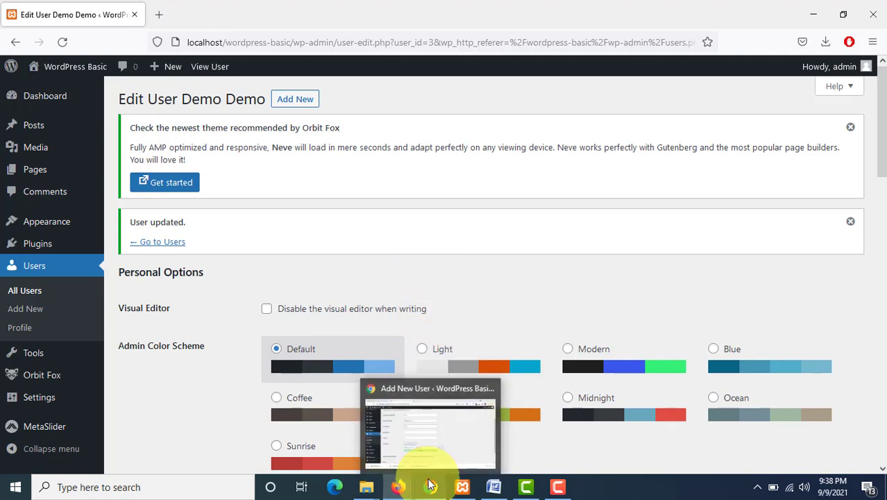
mouse_move(432, 444)
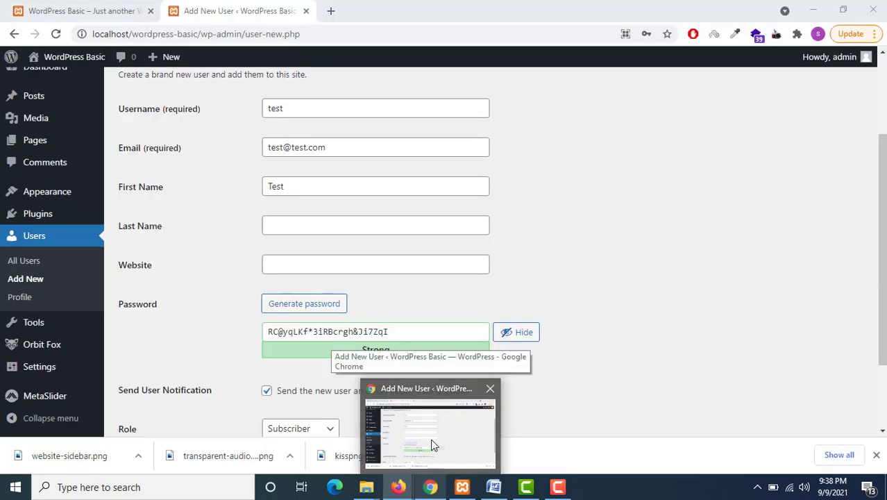
left_click(432, 445)
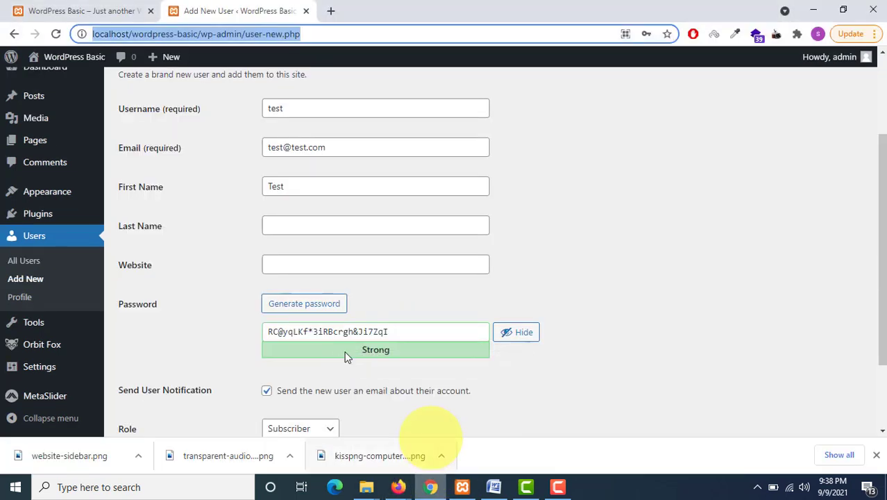
mouse_move(398, 485)
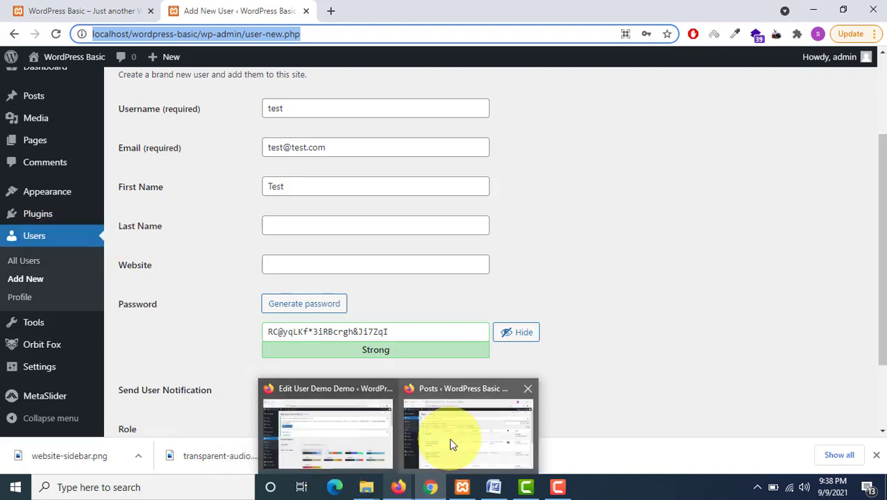
left_click(451, 439)
left_click(63, 43)
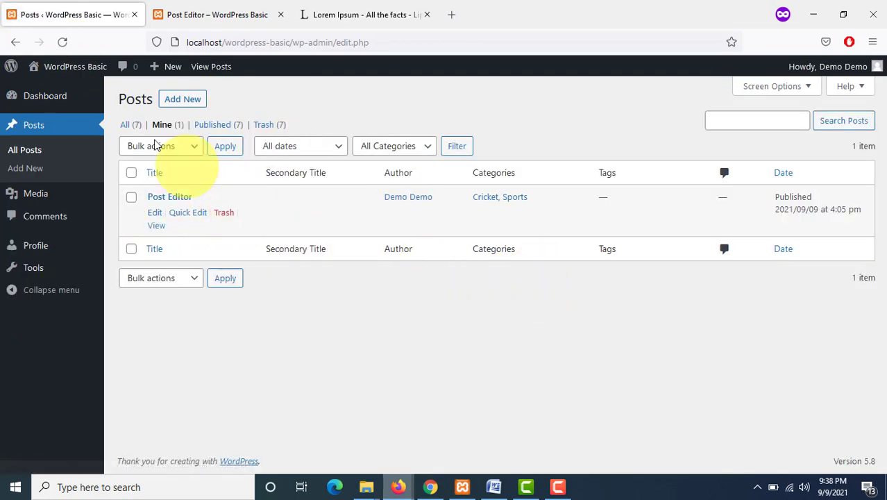
left_click(128, 125)
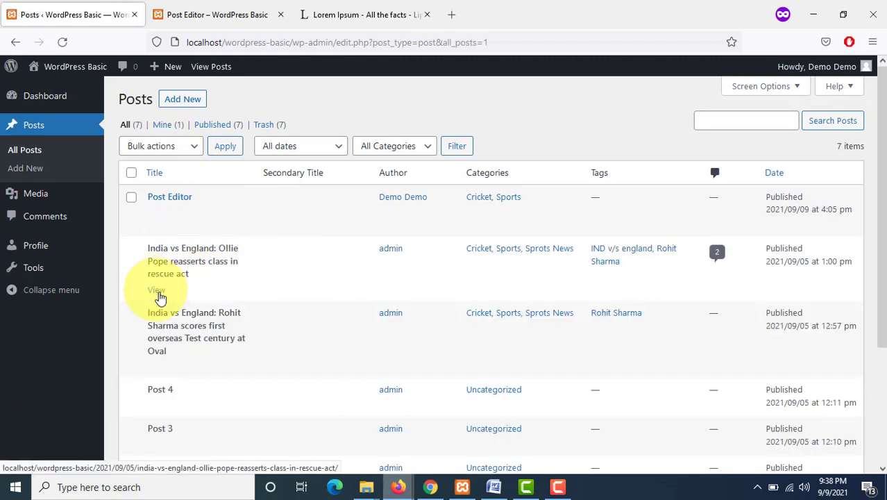
Step: Open the India vs England: Ollie Pope post and scroll through it
right_click(177, 288)
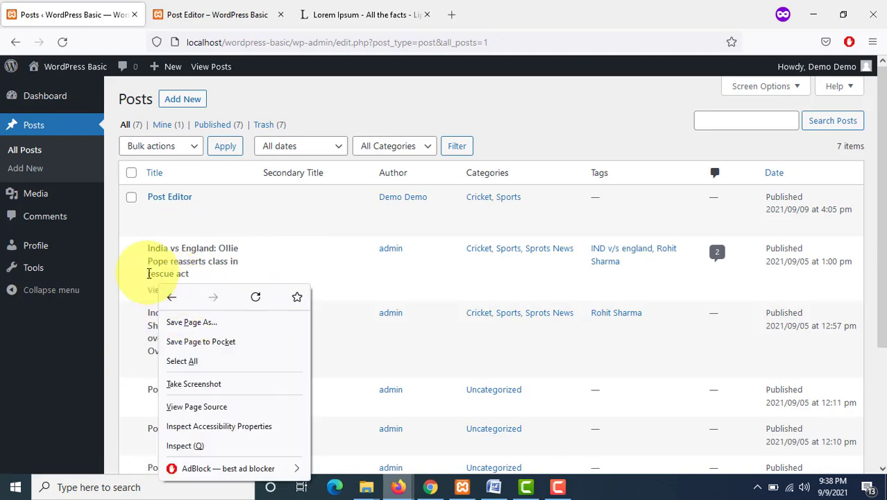
left_click(154, 278)
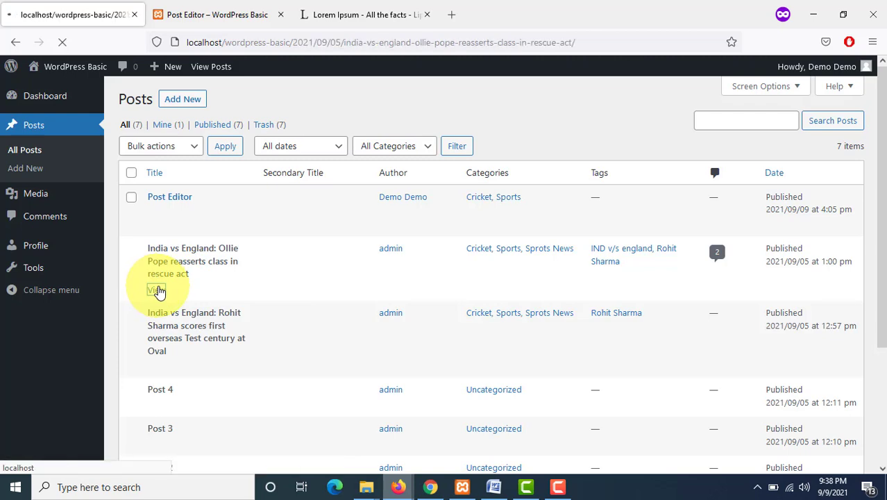
scroll(99, 198, "down", 5)
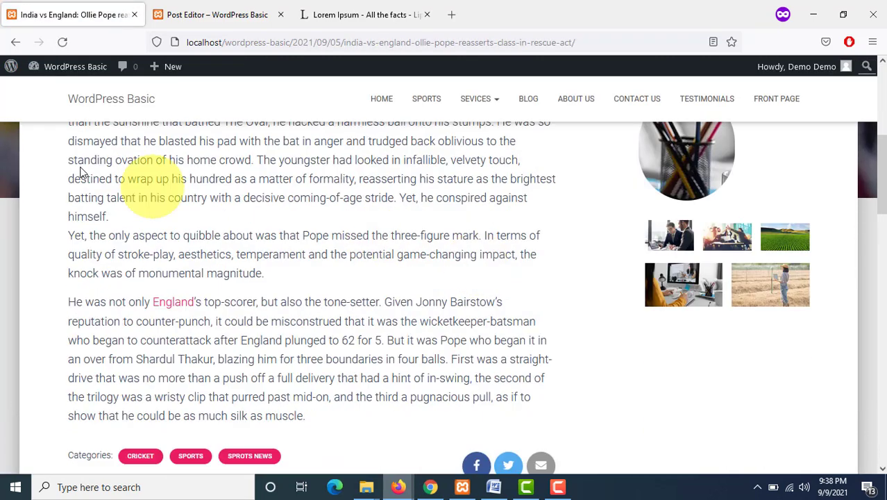
Step: Start a new post titled Post Author and paste the Lorem Ipsum text into its body
left_click(15, 42)
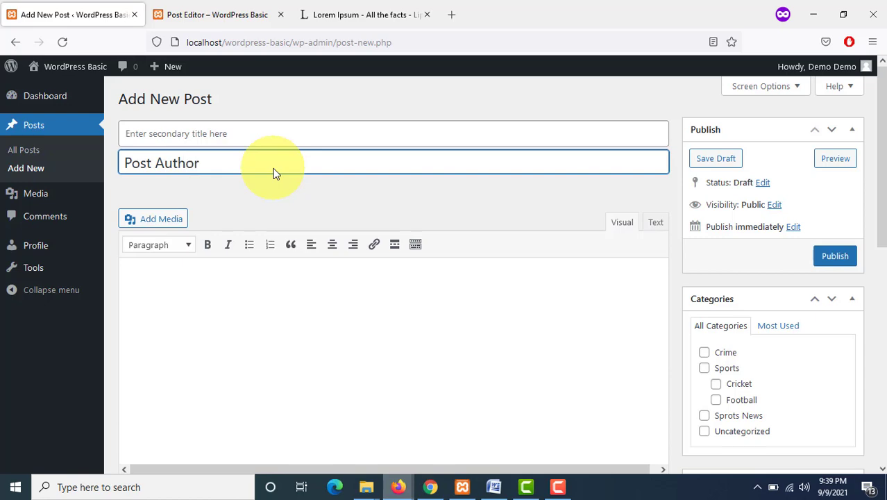
left_click(242, 311)
key("ctrl+v")
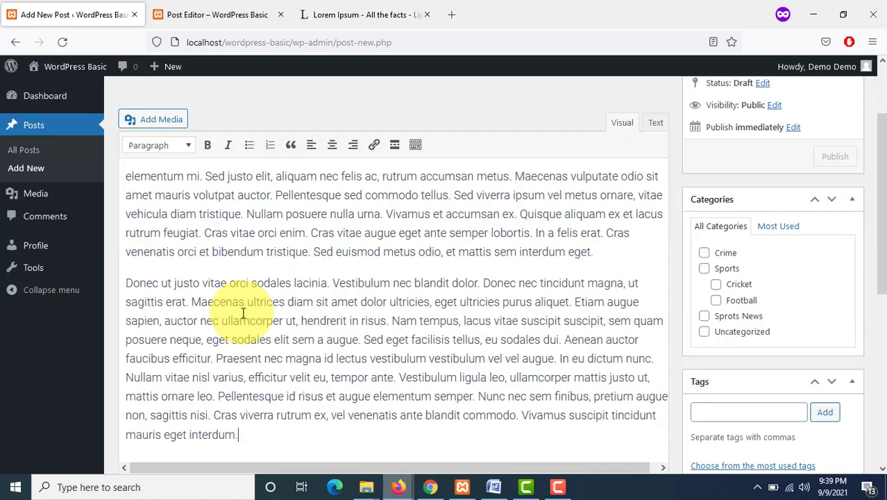
Step: Assign the Cricket category to the new post
scroll(344, 298, "down", 2)
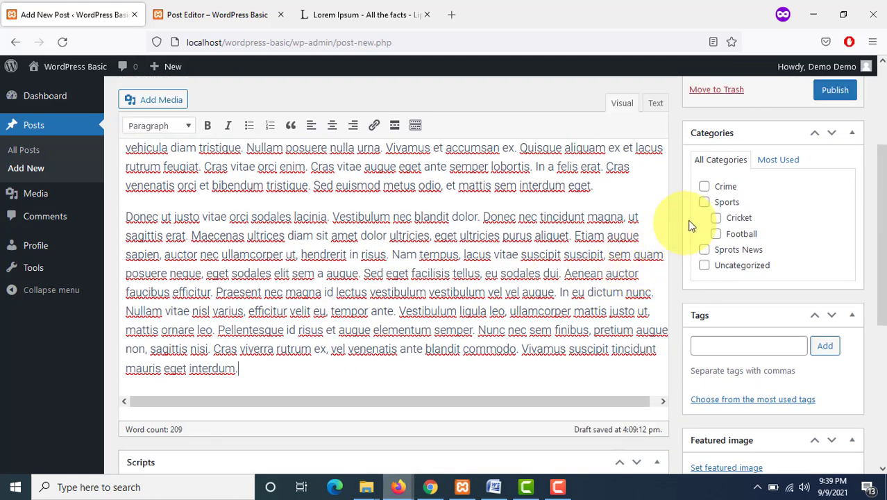
left_click(715, 218)
scroll(681, 295, "down", 4)
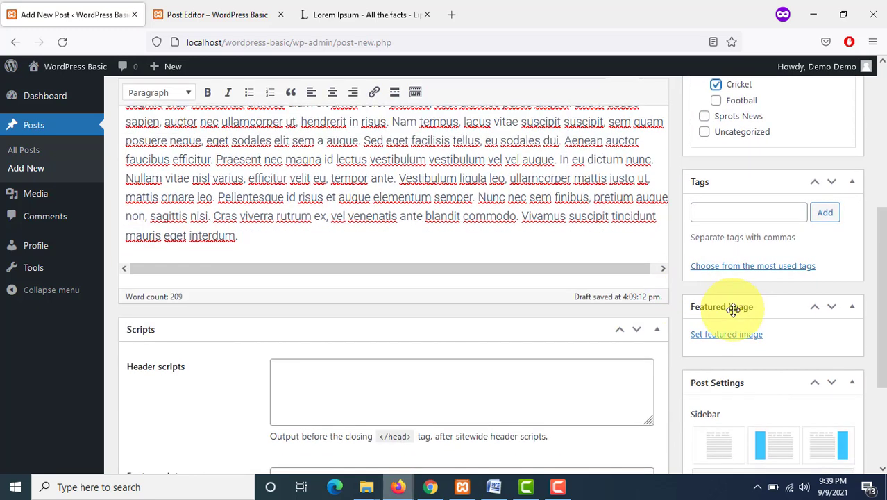
Step: Set the pencils image from the Media Library as the featured image and publish the post
left_click(729, 336)
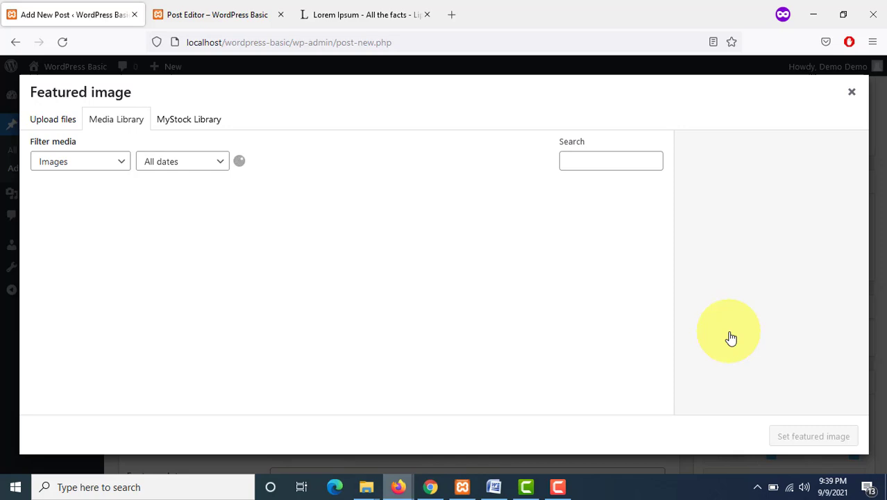
left_click(197, 226)
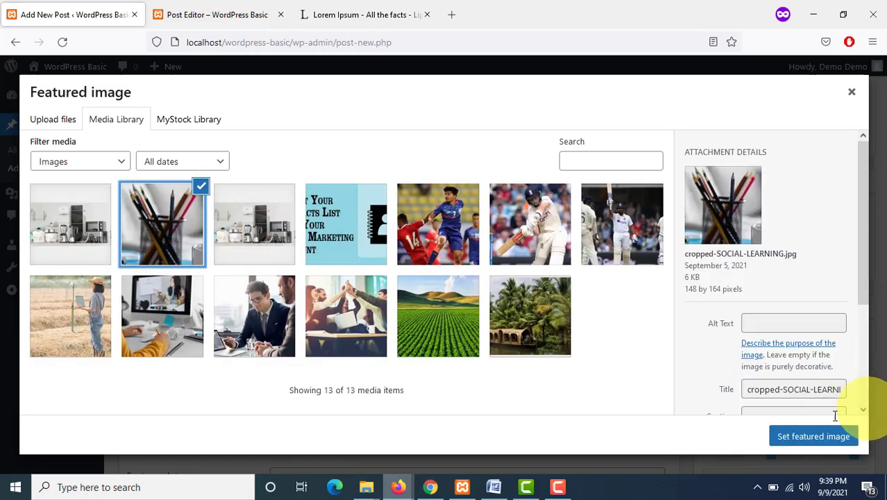
left_click(811, 436)
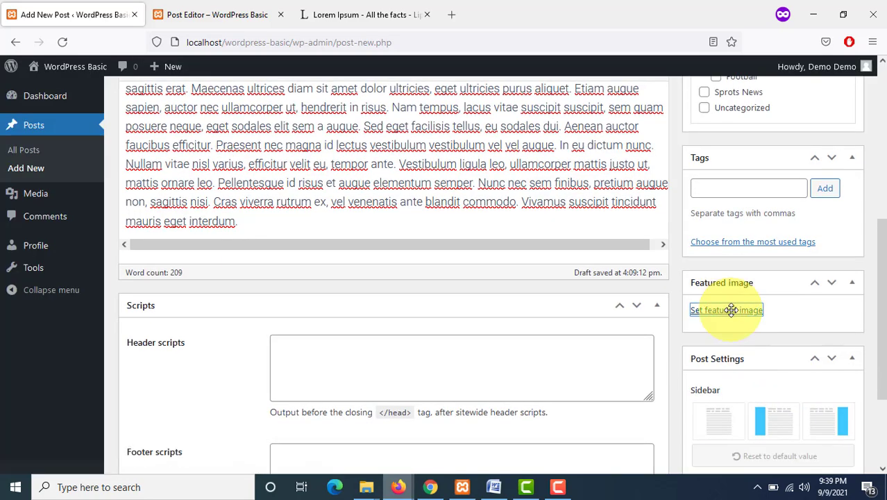
scroll(736, 299, "up", 4)
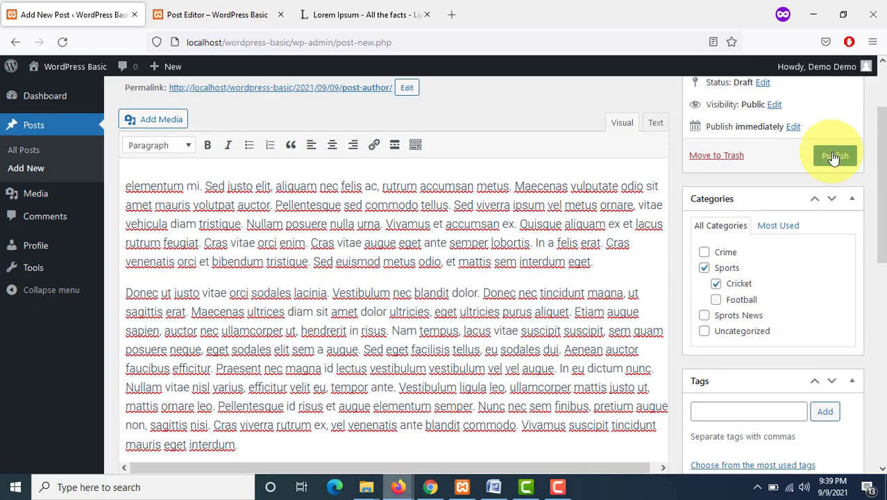
left_click(834, 158)
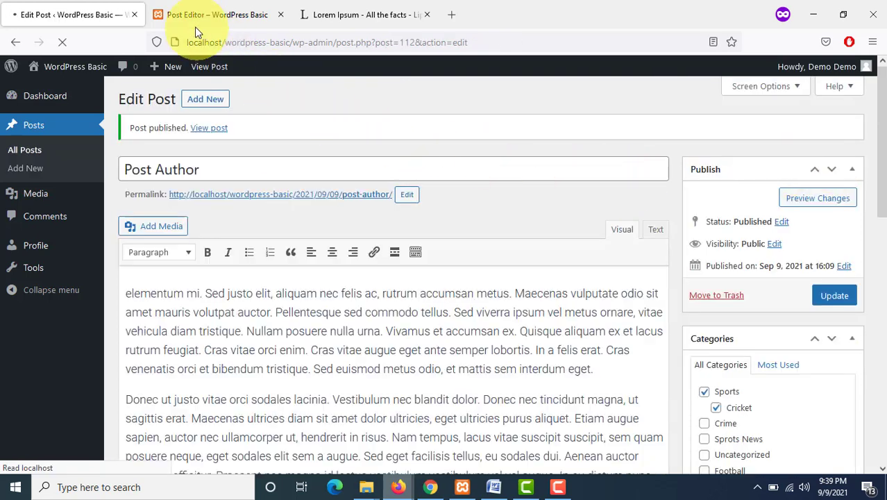
Step: Switch to the blog tab and open the Post Author post from the blog listing
left_click(195, 20)
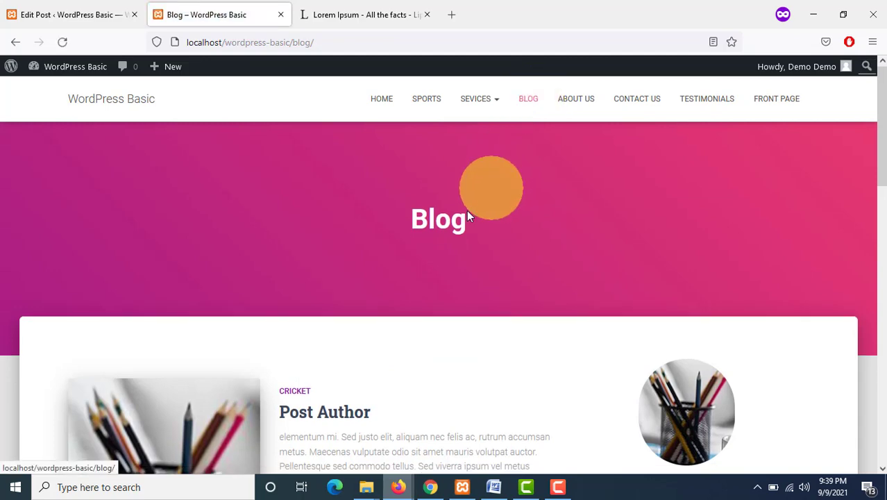
scroll(356, 317, "down", 5)
scroll(290, 222, "up", 2)
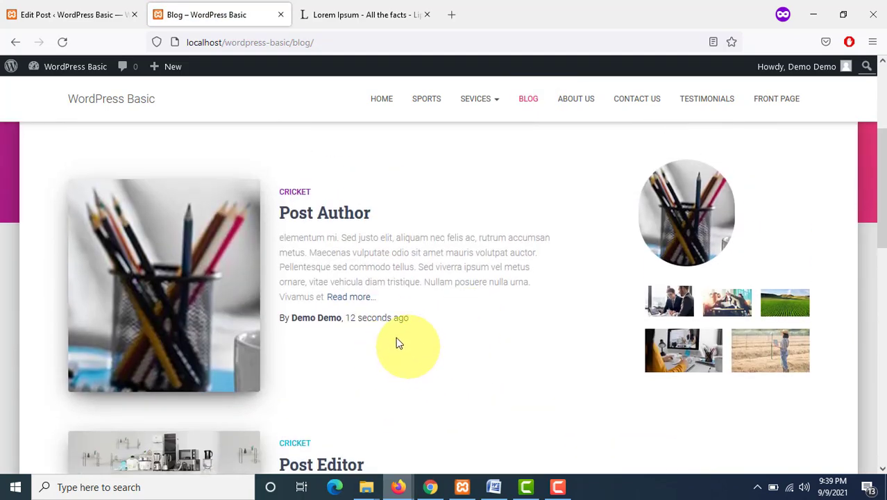
left_click(306, 220)
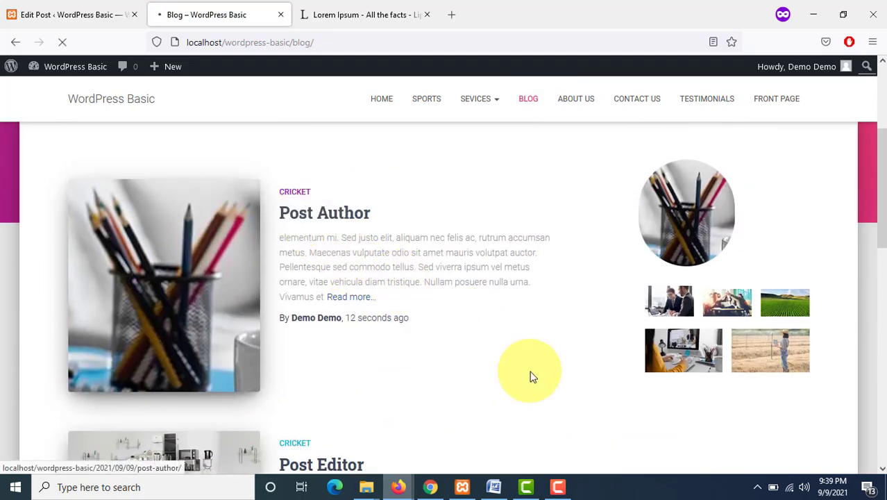
scroll(528, 376, "down", 4)
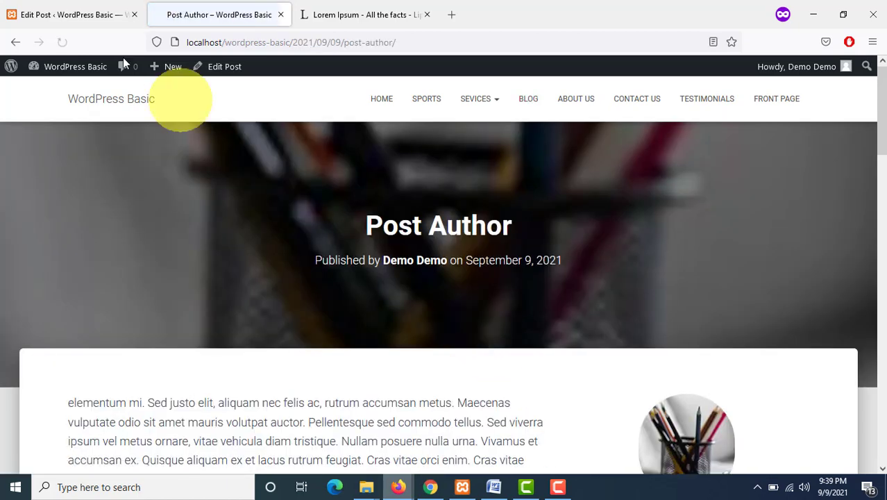
Step: Return to the admin tab and review all posts in the Posts list
left_click(69, 15)
left_click(43, 123)
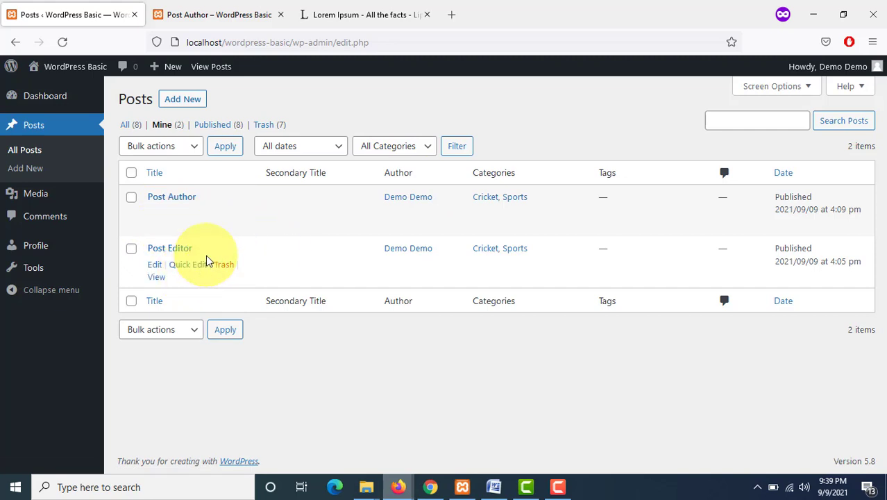
left_click(131, 126)
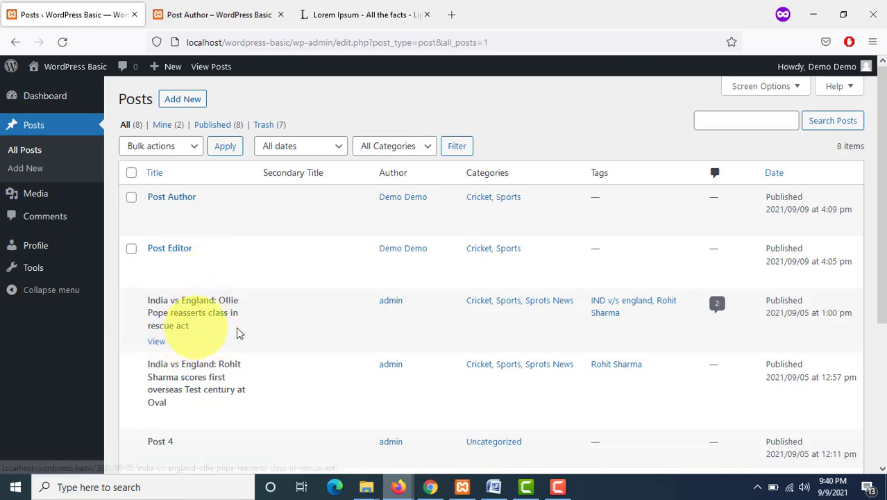
scroll(243, 326, "down", 5)
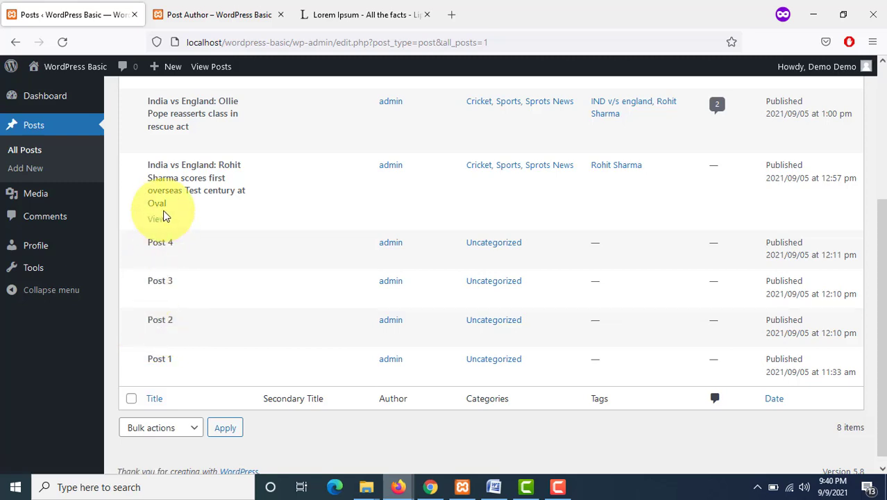
scroll(184, 217, "up", 3)
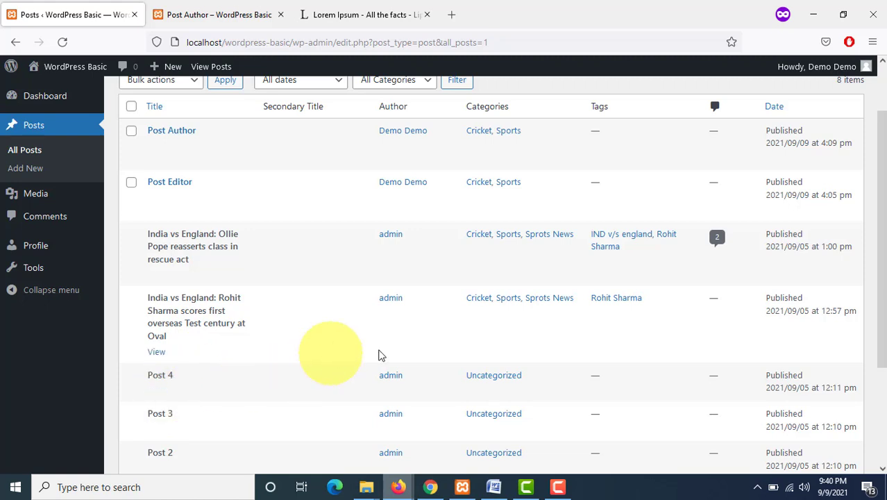
scroll(410, 327, "up", 2)
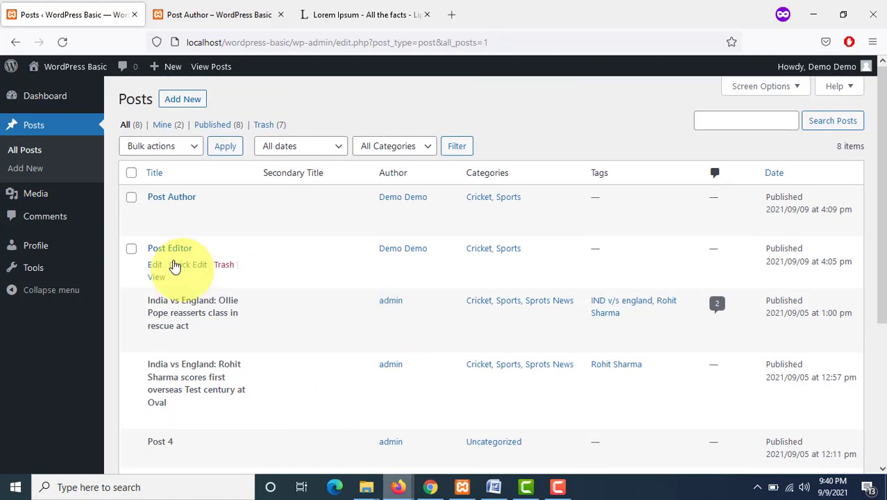
Step: Switch to the admin browser, set the new test user's role to Contributor, and add the user
mouse_move(431, 490)
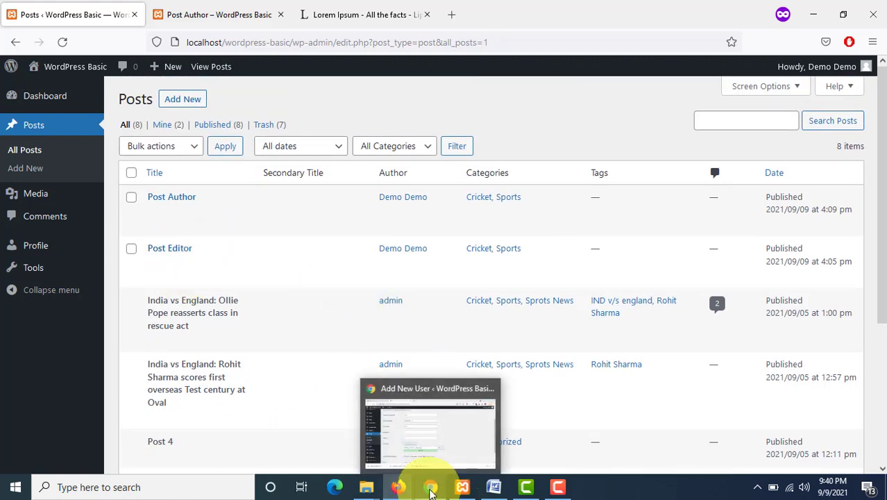
left_click(428, 455)
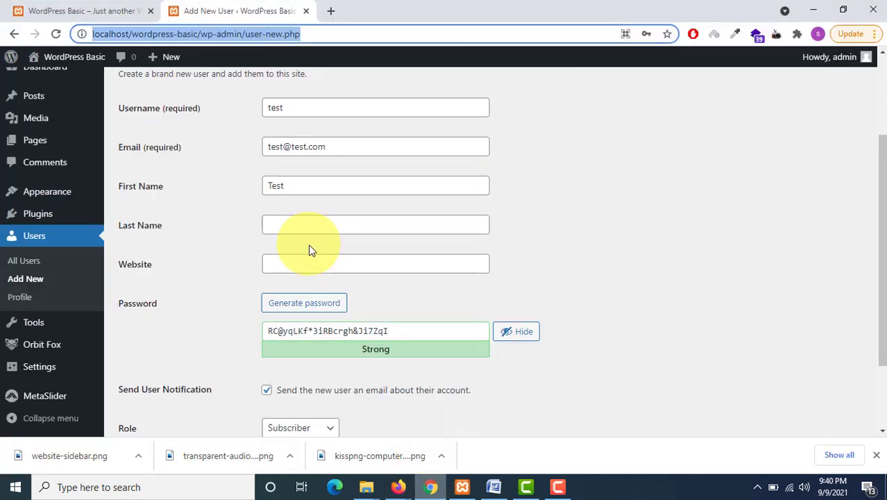
scroll(310, 250, "down", 2)
left_click(317, 326)
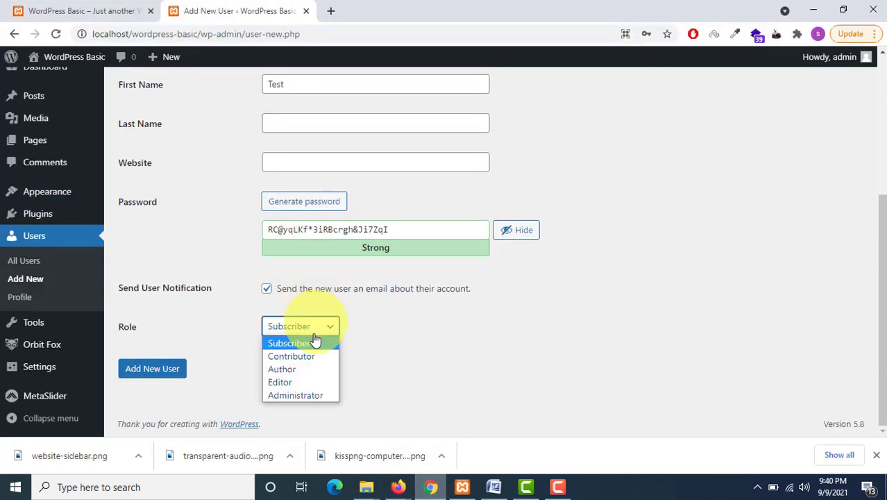
left_click(300, 357)
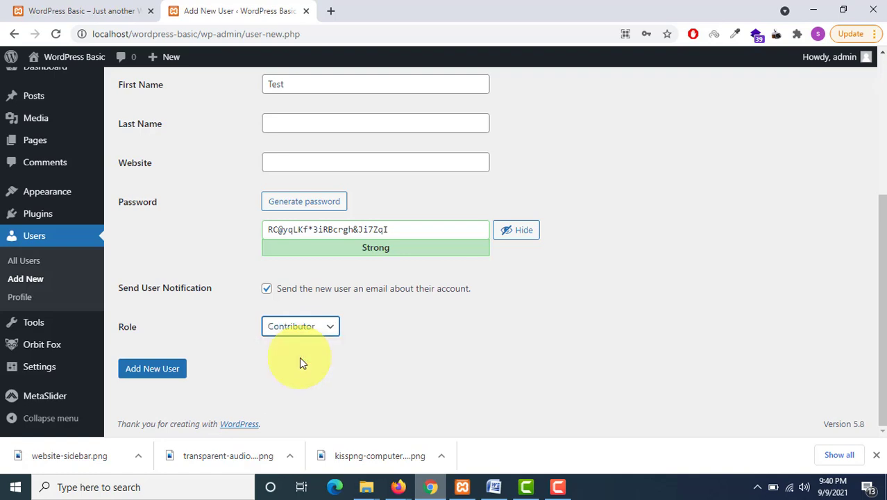
left_click(154, 368)
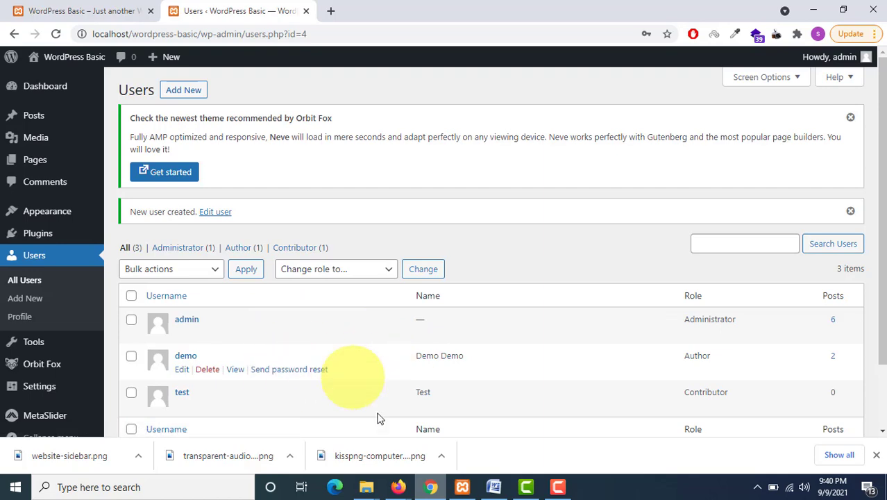
Step: Change the demo user's role to Contributor and update the user
mouse_move(398, 487)
left_click(361, 431)
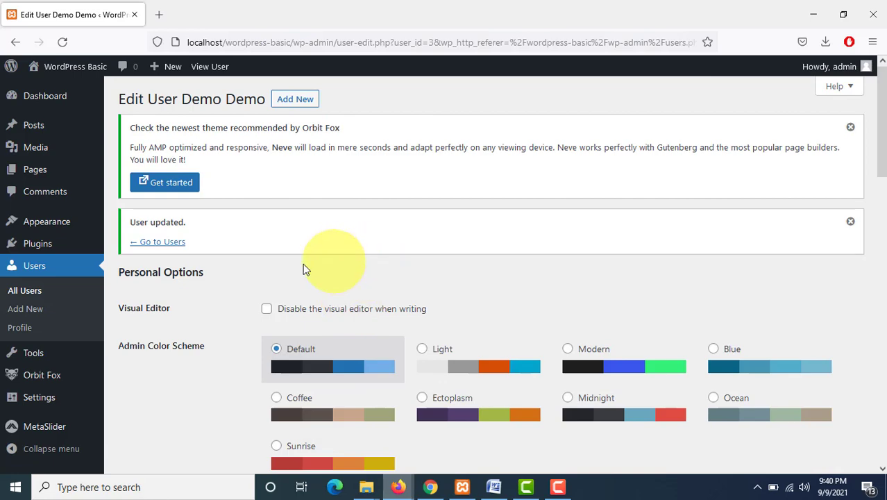
scroll(121, 330, "down", 5)
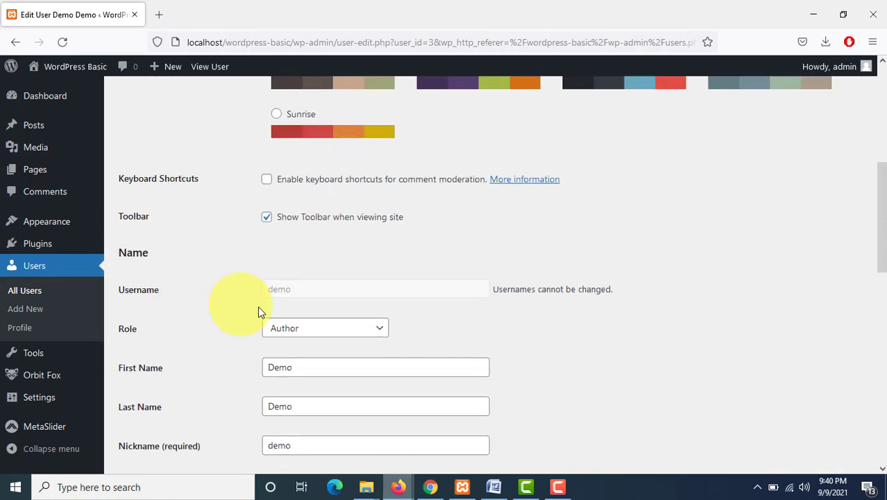
scroll(313, 302, "down", 1)
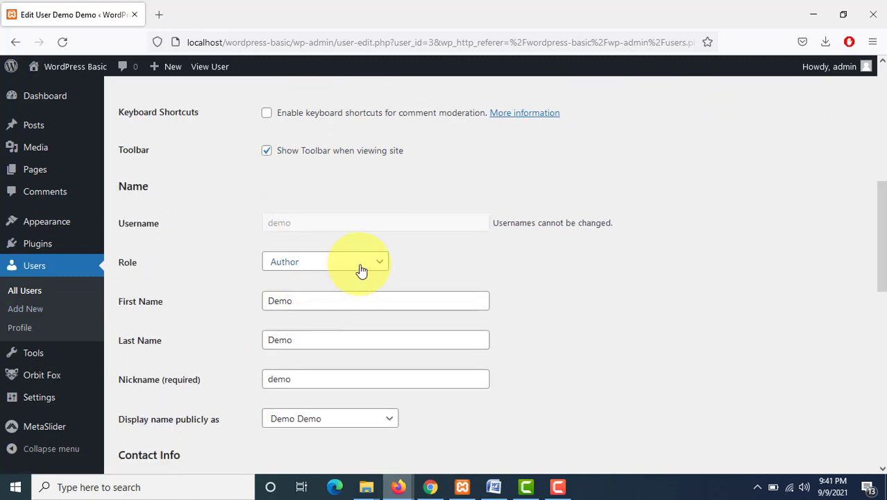
left_click(361, 270)
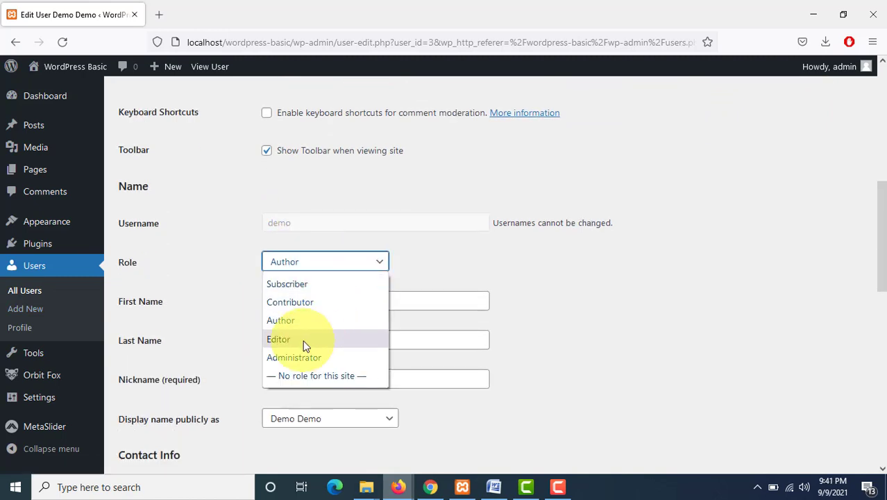
left_click(299, 305)
scroll(299, 305, "down", 3)
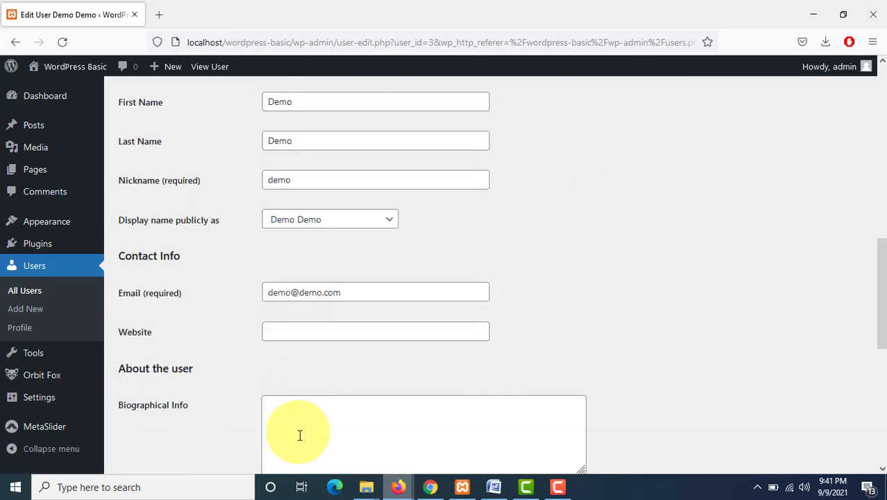
scroll(300, 436, "down", 3)
scroll(288, 436, "down", 3)
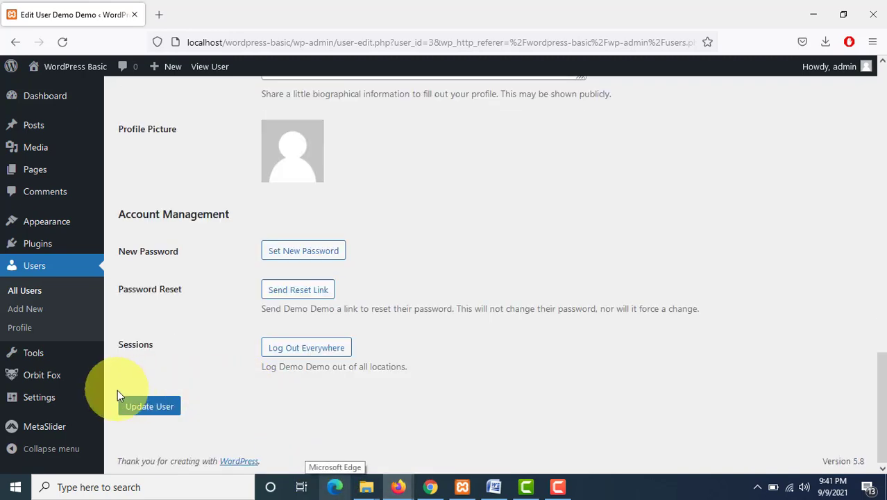
left_click(160, 411)
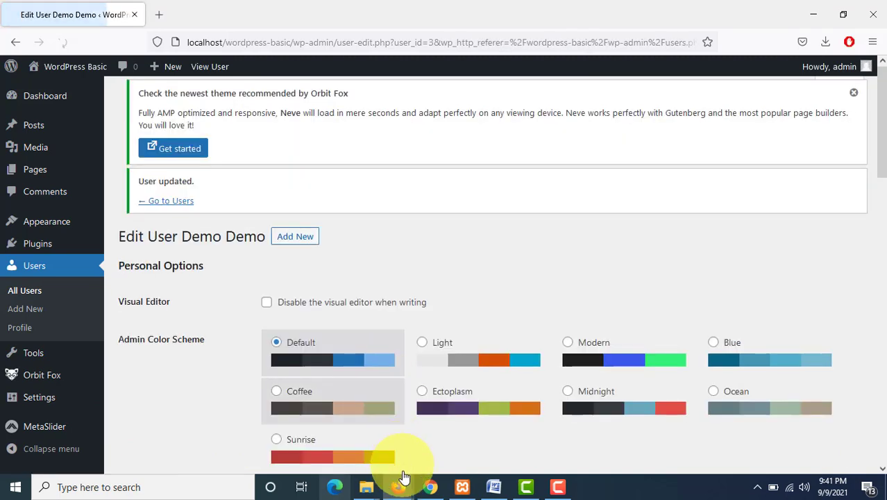
Step: As the demo user, start a new post titled Post Contributor
mouse_move(404, 484)
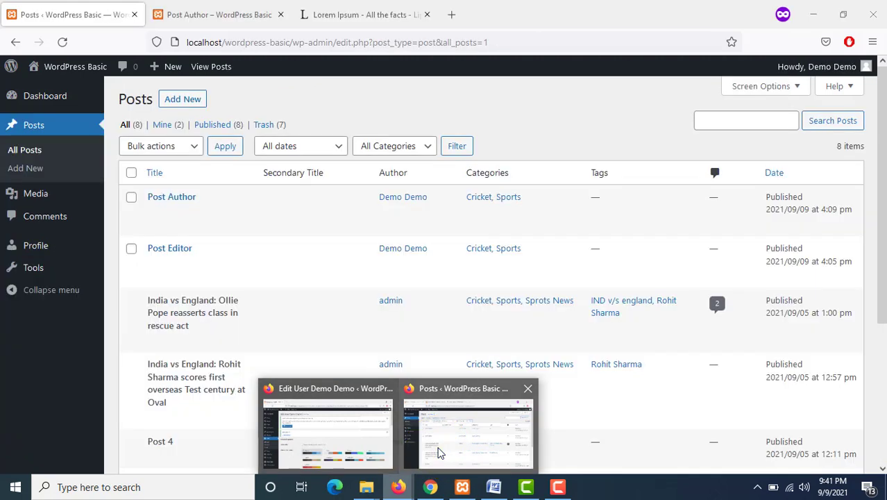
left_click(438, 453)
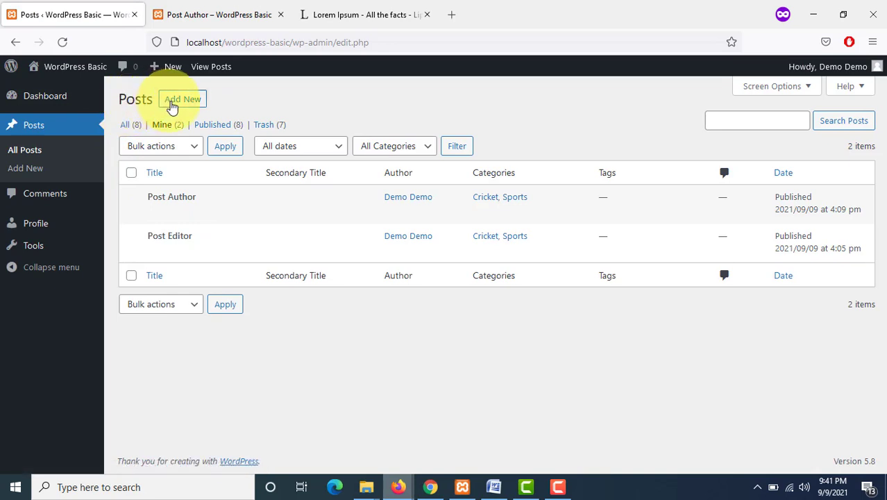
left_click(182, 99)
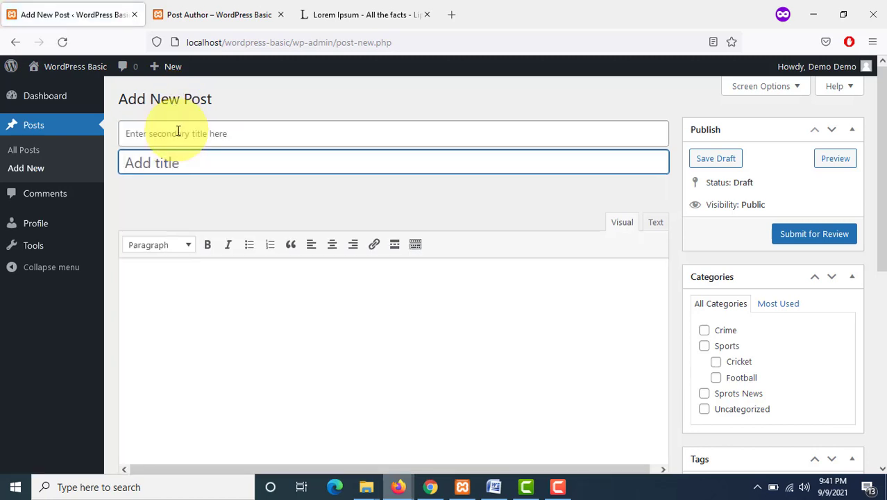
left_click(494, 487)
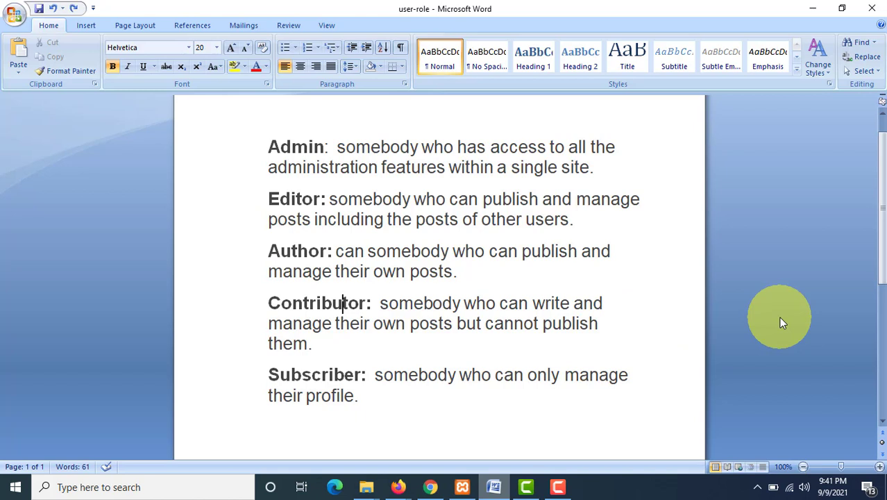
double_click(291, 312)
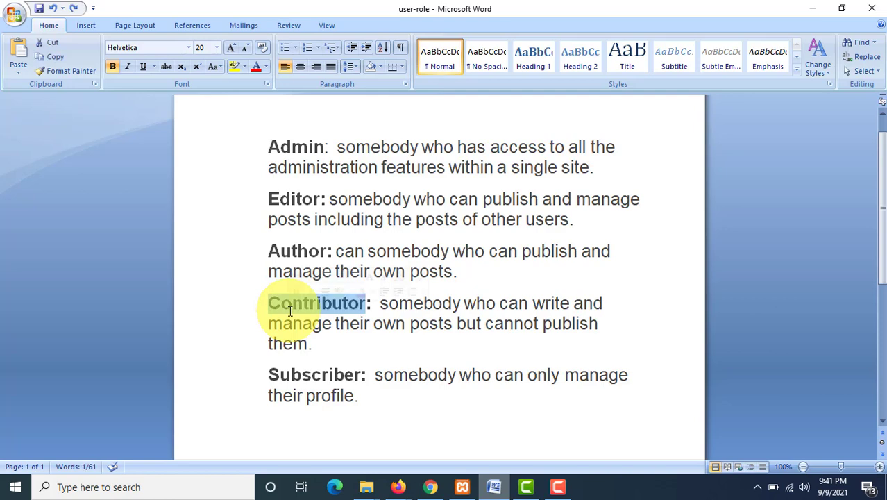
key("alt+Tab")
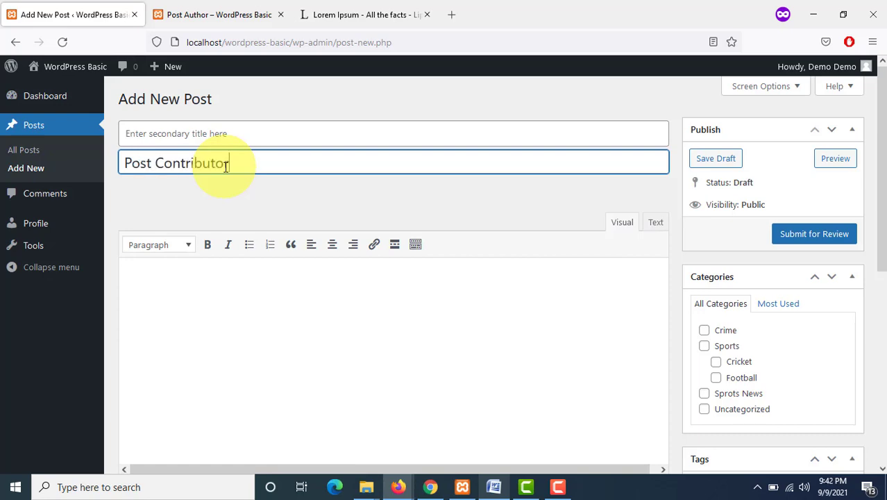
left_click(242, 254)
Step: Copy two Lorem Ipsum paragraphs from the lipsum page and paste them into the post body
left_click(326, 19)
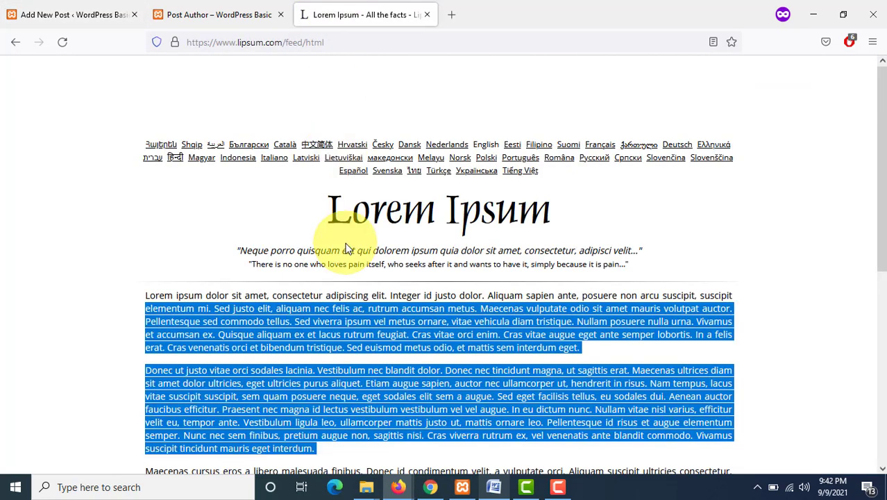
left_click(227, 16)
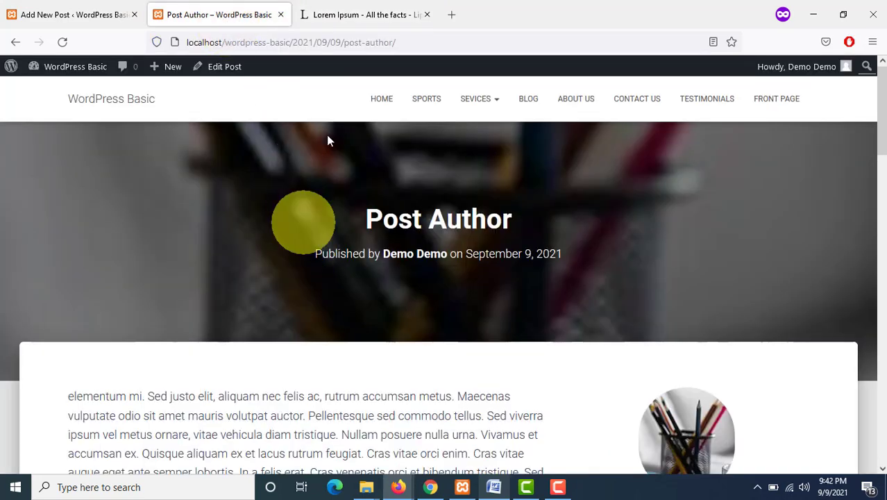
left_click(359, 17)
left_click_drag(145, 295, 378, 458)
left_click(239, 10)
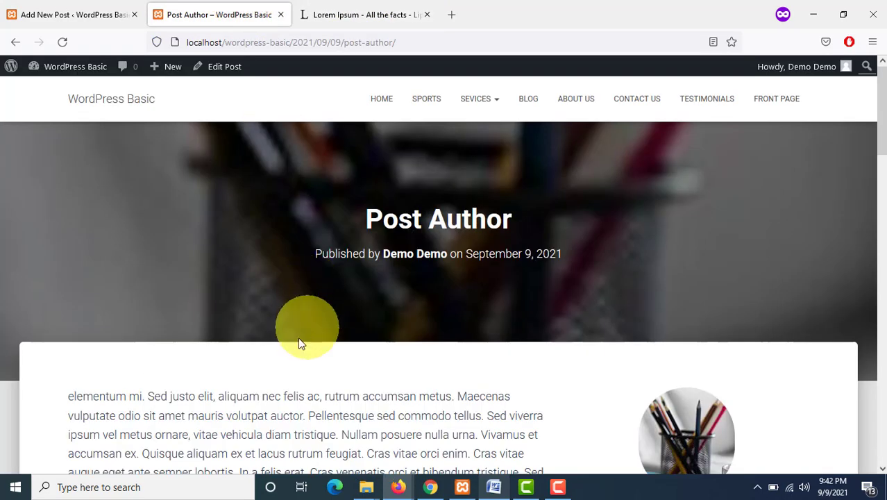
left_click(125, 8)
left_click(290, 281)
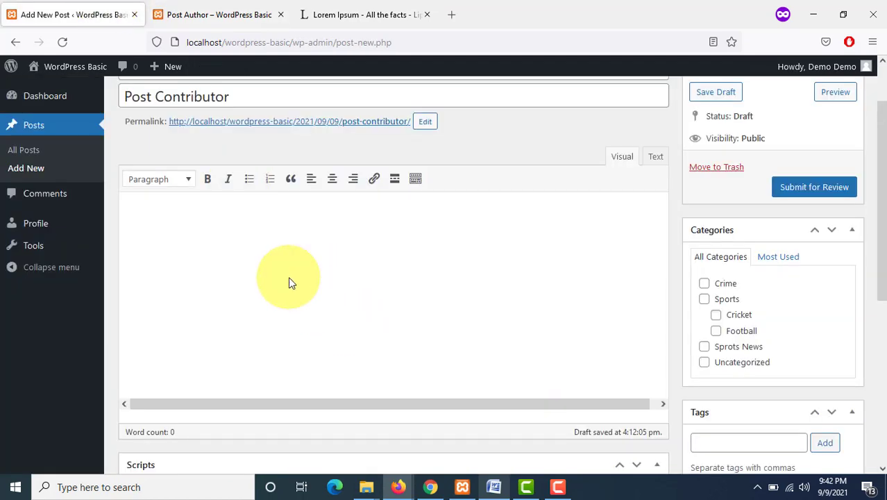
key("ctrl+v")
Step: Assign the Cricket and Sports categories and submit the post for review
scroll(770, 159, "down", 1)
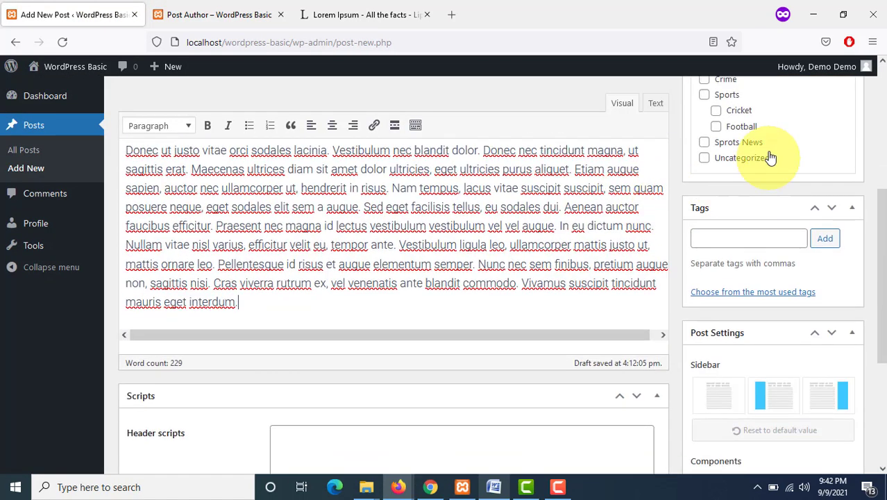
left_click(716, 112)
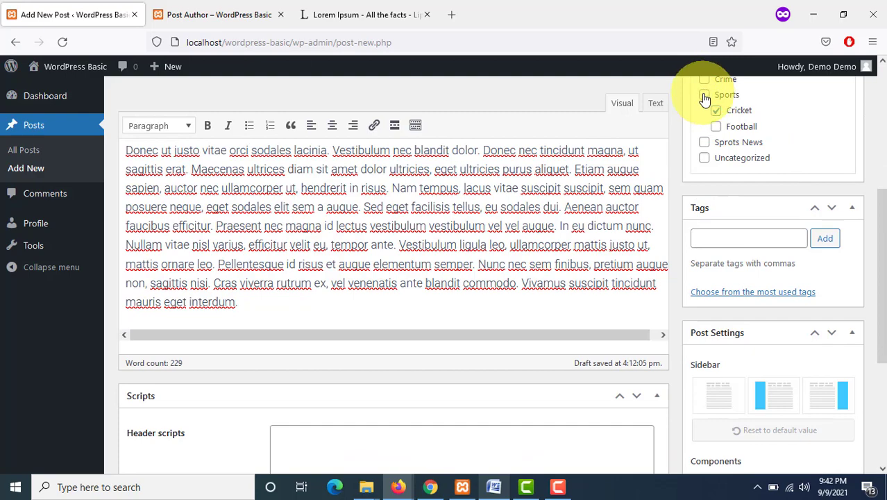
left_click(705, 95)
scroll(796, 323, "down", 2)
scroll(741, 282, "up", 2)
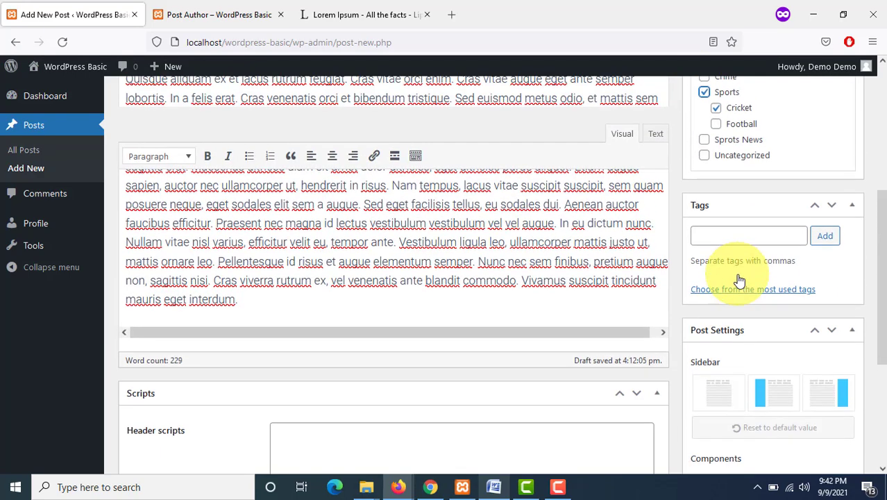
scroll(799, 305, "down", 3)
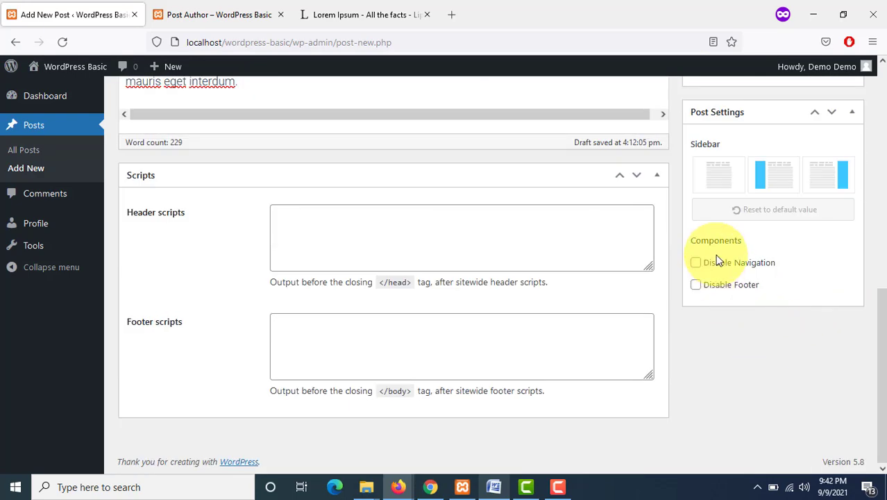
scroll(719, 260, "up", 10)
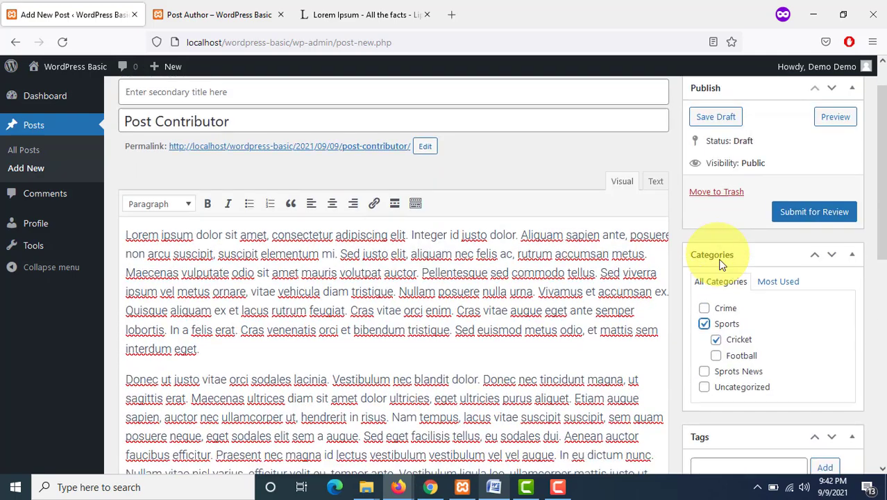
scroll(722, 260, "down", 3)
scroll(729, 267, "up", 4)
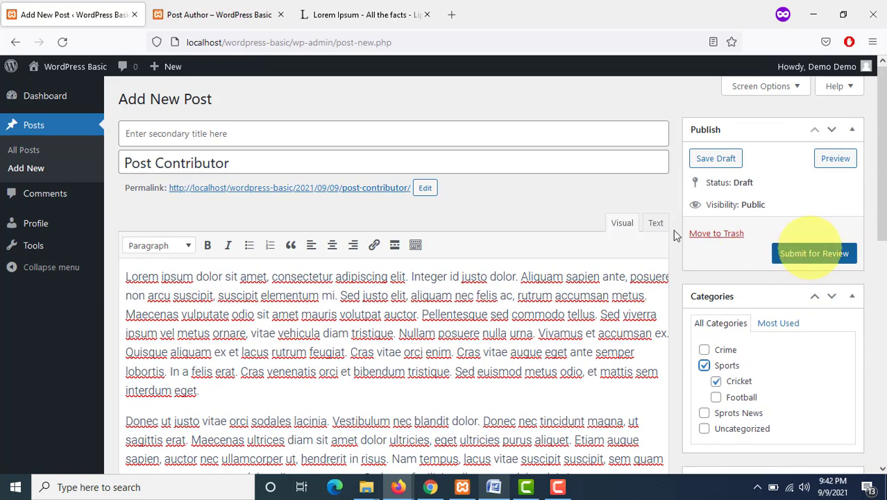
left_click(805, 262)
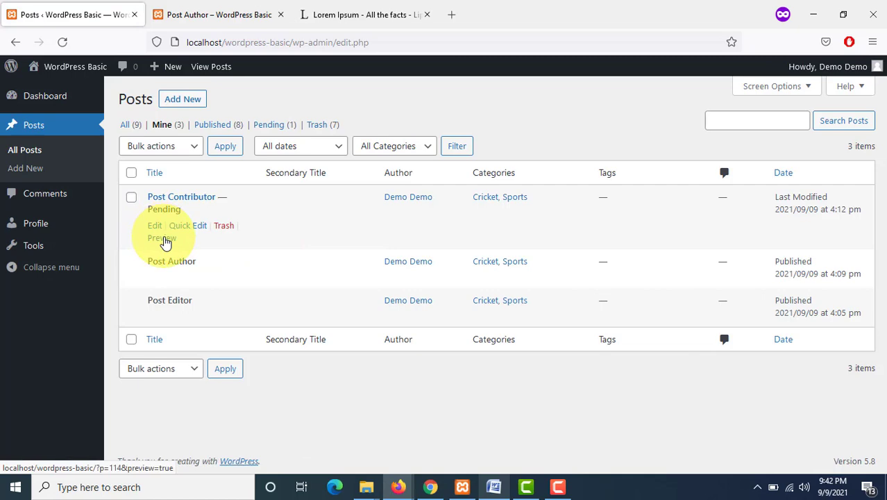
Step: Open a preview of the pending Post Contributor post in a new tab
right_click(166, 243)
left_click(211, 251)
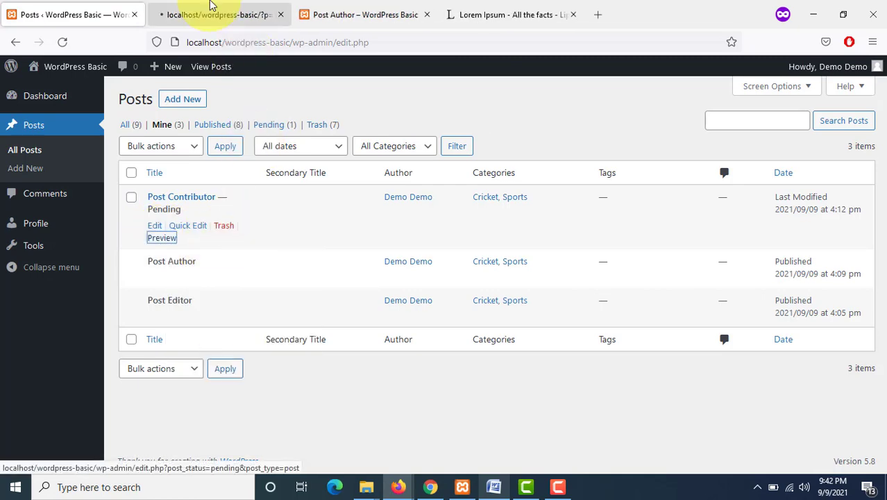
left_click(211, 7)
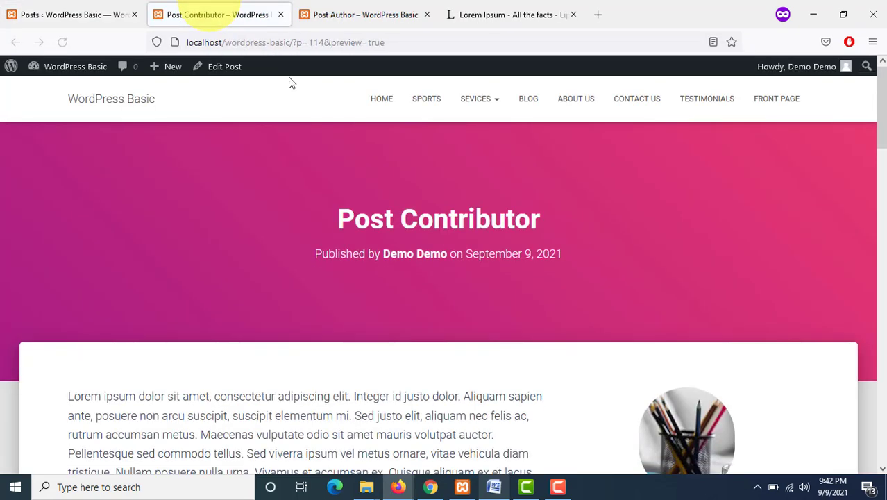
scroll(229, 82, "down", 4)
left_click(107, 11)
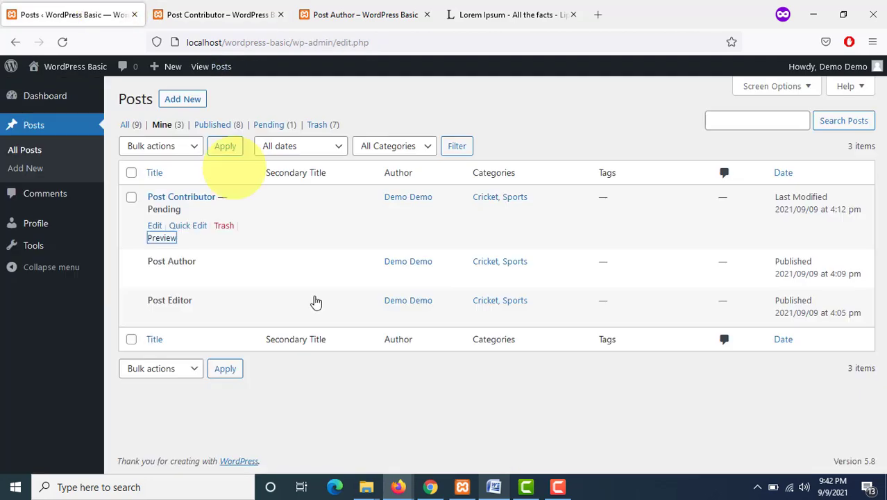
Step: As admin, change the pending Post Contributor post's status to Published with Quick Edit
left_click(429, 488)
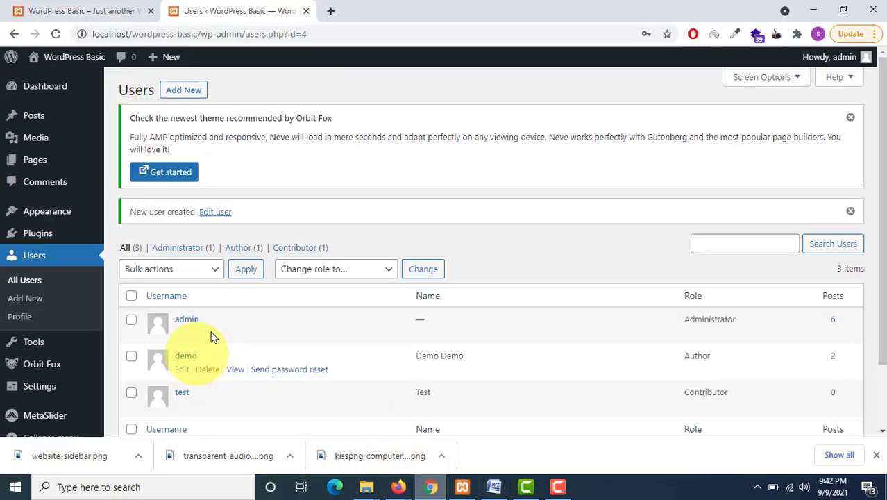
left_click(35, 119)
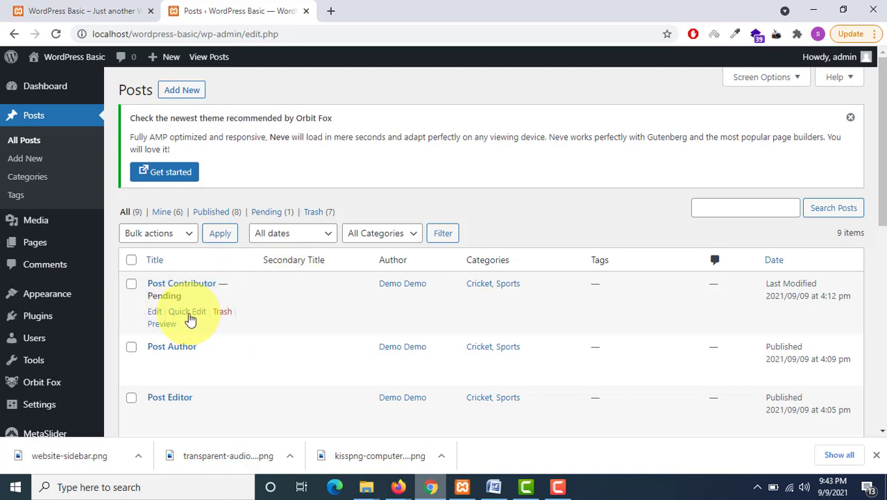
left_click(637, 367)
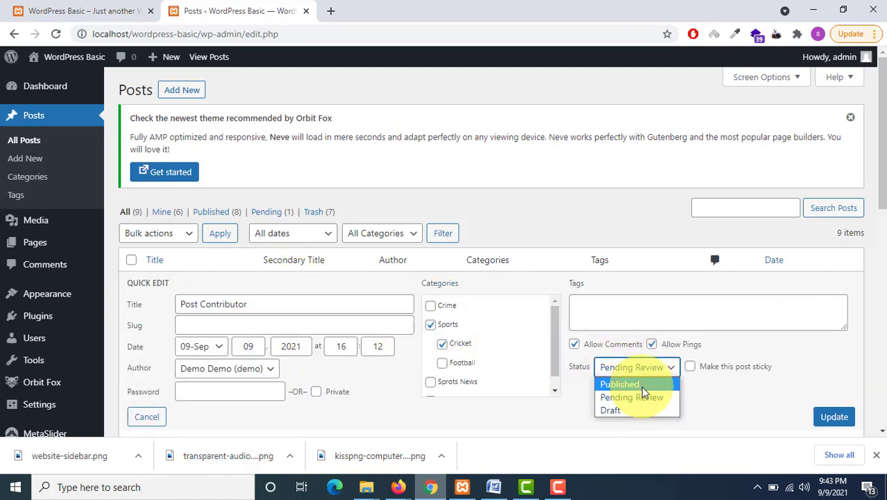
left_click(643, 385)
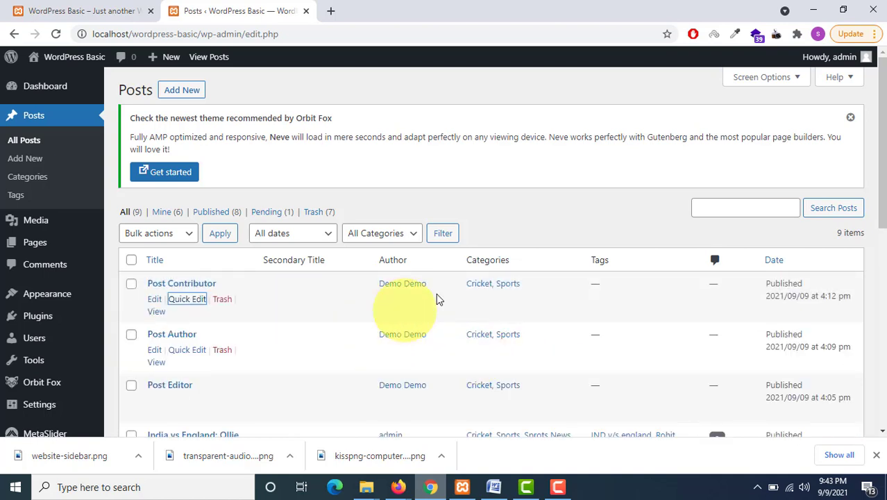
Step: In the demo user's browser, refresh the posts list and open the Post Contributor post in a new tab
left_click(401, 488)
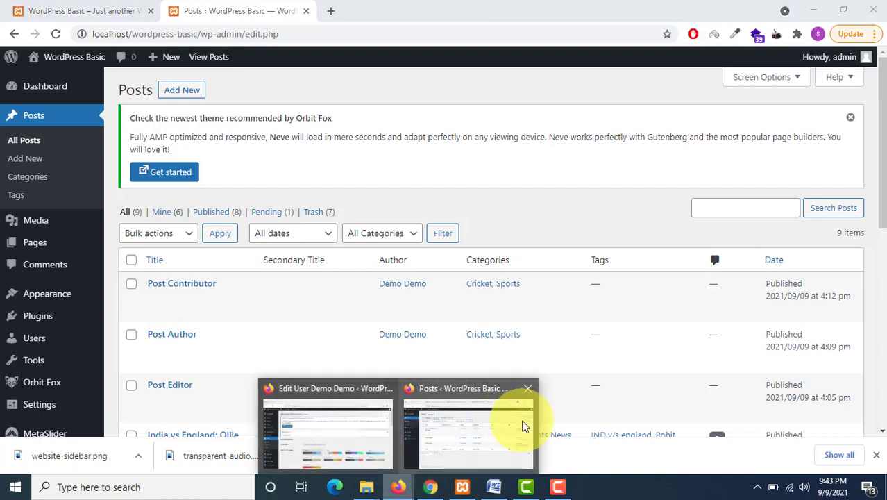
left_click(514, 421)
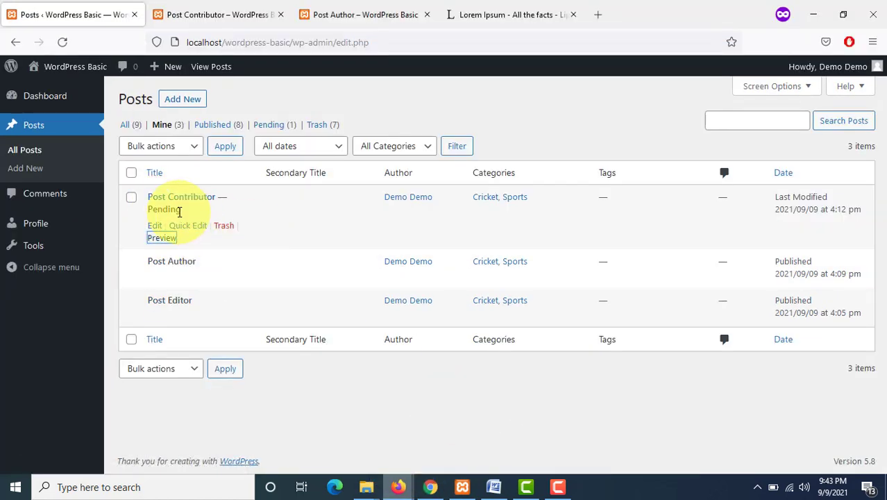
left_click(62, 41)
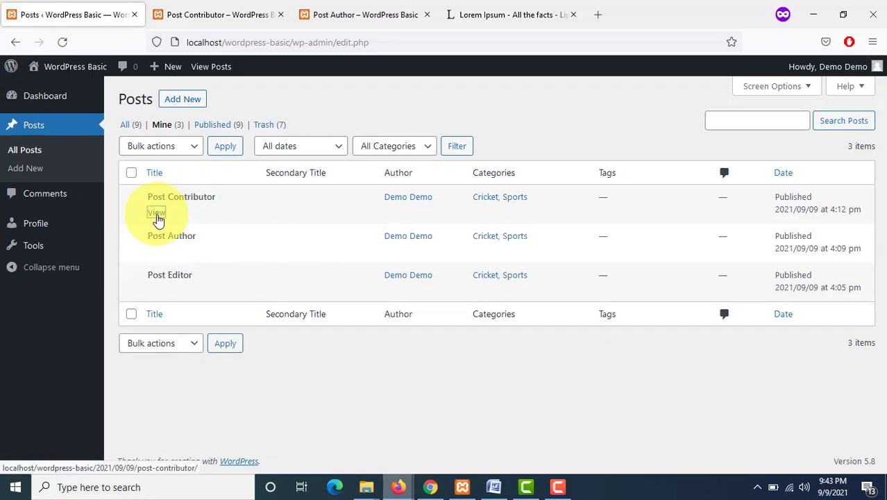
right_click(157, 216)
key("Escape")
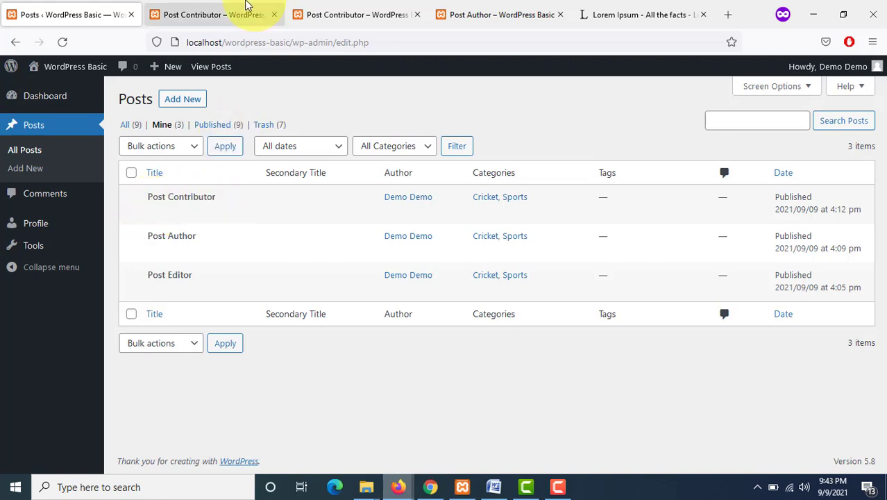
left_click(246, 7)
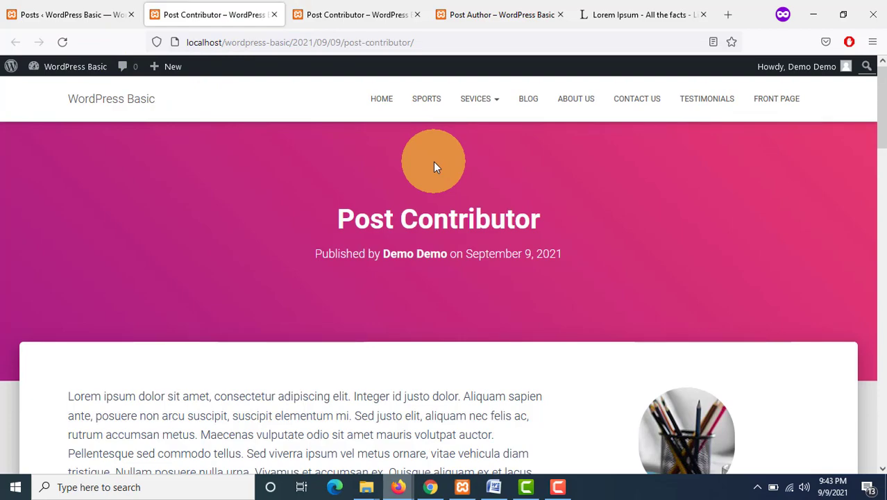
scroll(433, 166, "down", 5)
scroll(434, 167, "up", 4)
left_click(96, 9)
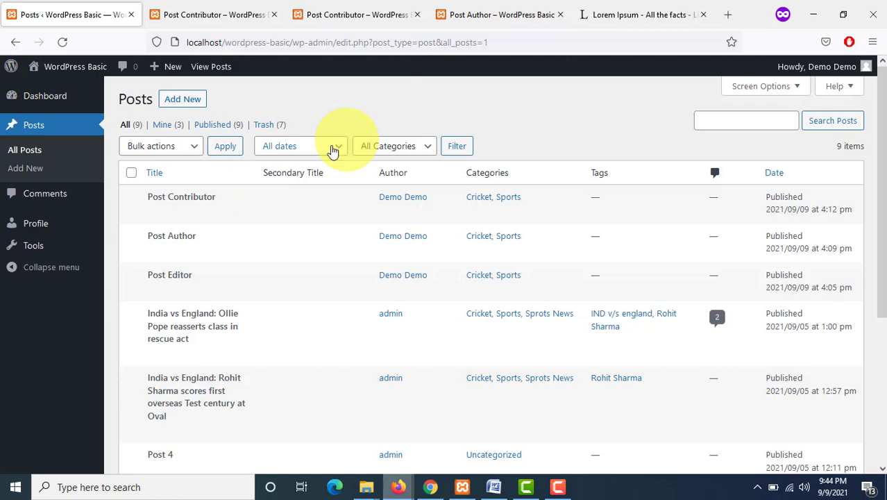
Step: As admin, change the demo user's role to Subscriber and update the user
left_click(46, 95)
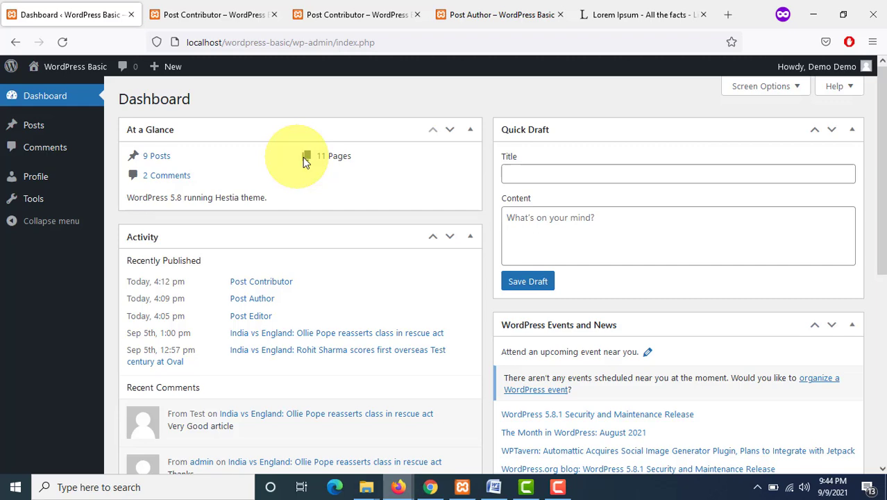
left_click(458, 417)
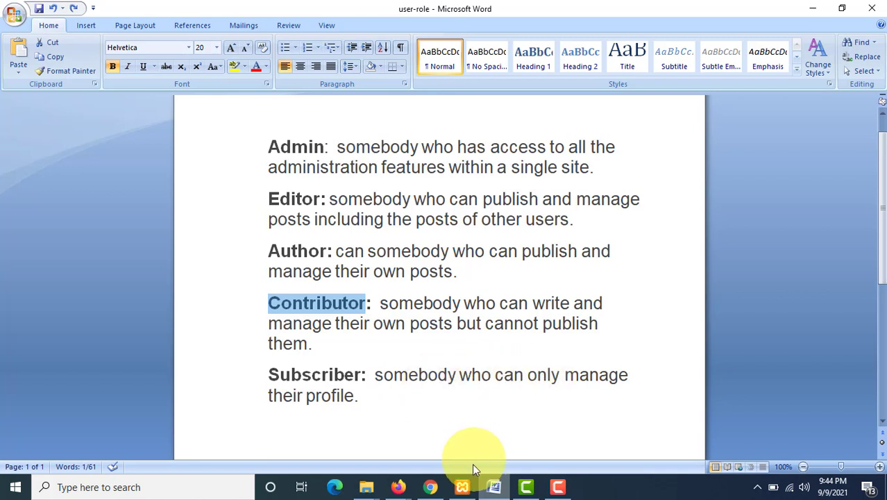
left_click(398, 486)
left_click(364, 444)
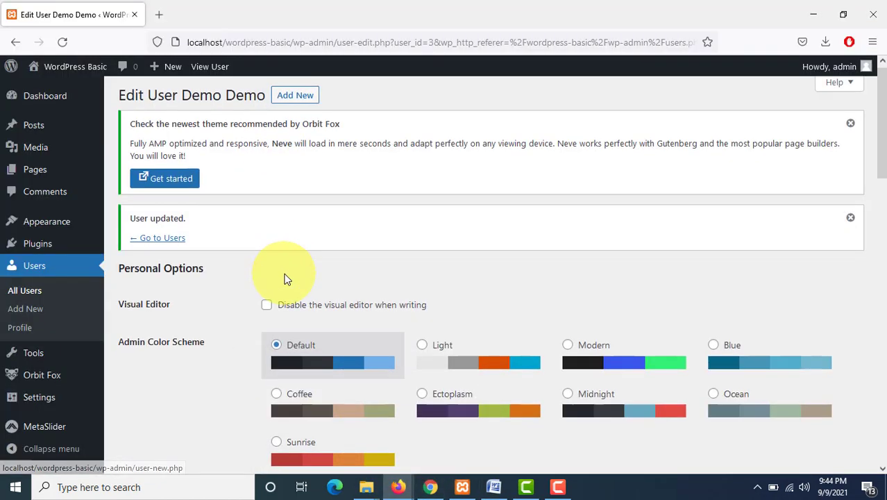
scroll(283, 275, "down", 8)
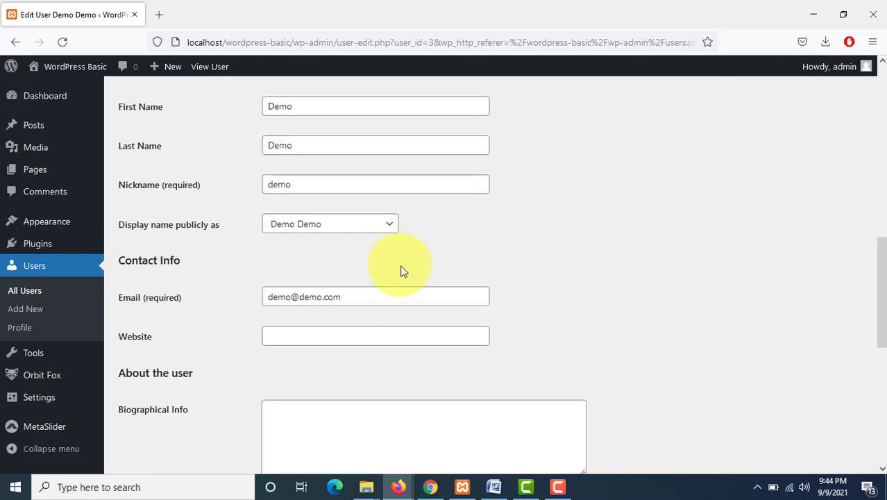
scroll(389, 247, "up", 3)
left_click(368, 199)
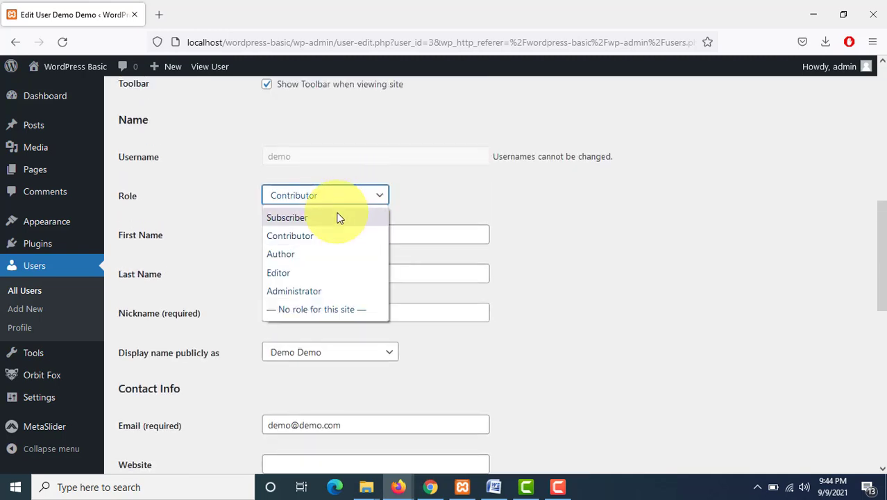
left_click(339, 218)
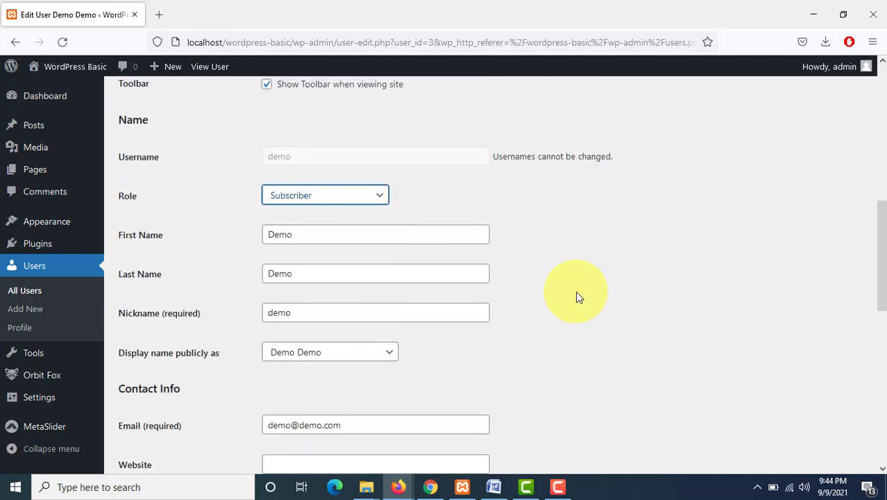
scroll(576, 291, "down", 7)
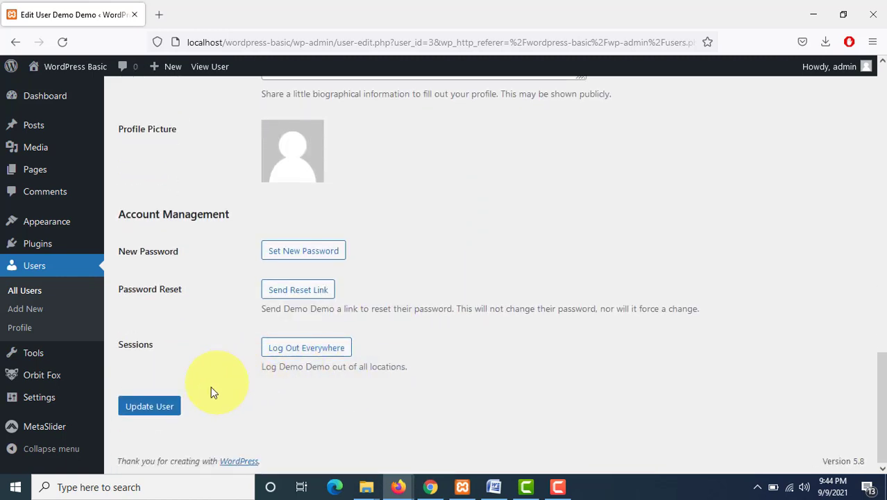
left_click(173, 407)
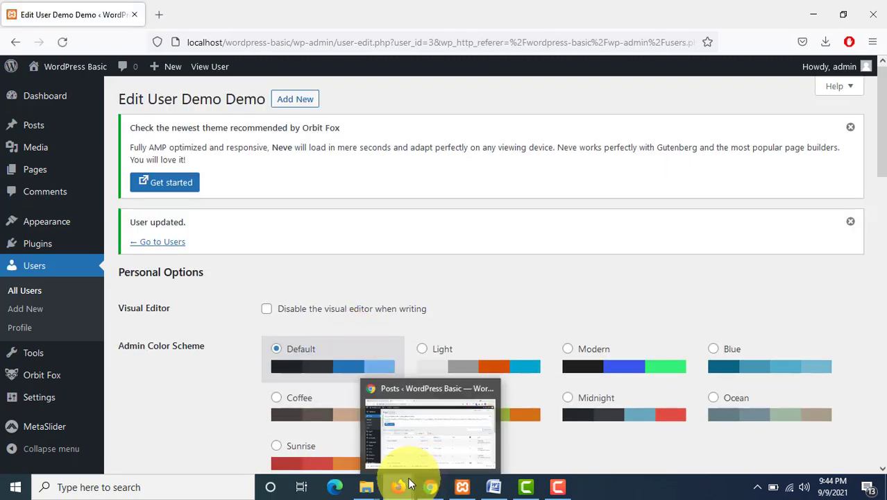
Step: Reload the demo user's admin area and set the profile first name to Demo 1
mouse_move(398, 486)
left_click(447, 446)
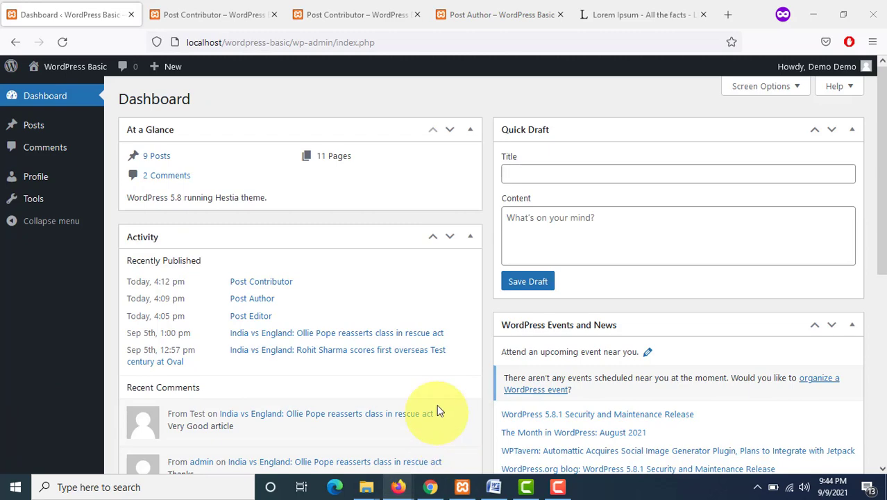
left_click(71, 47)
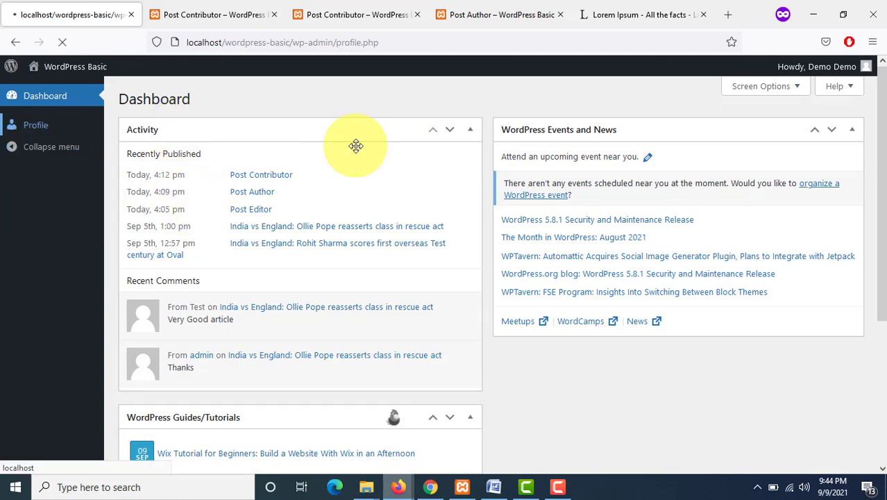
scroll(410, 231, "down", 3)
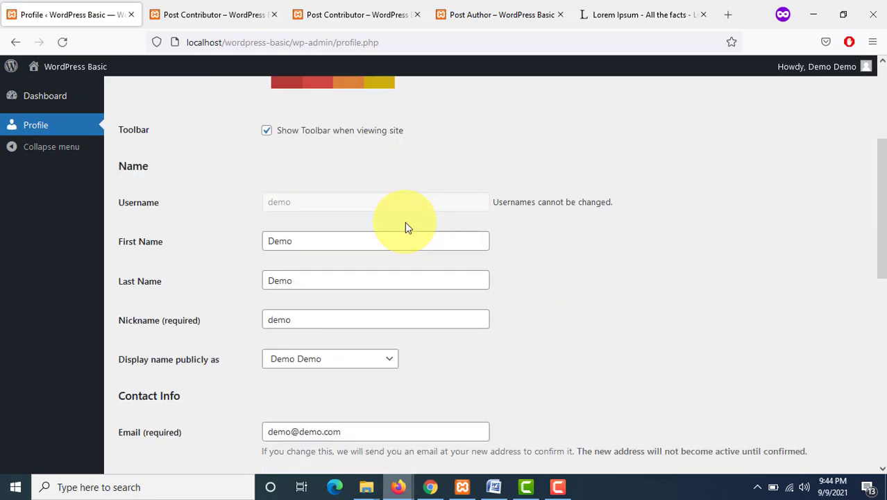
left_click(375, 240)
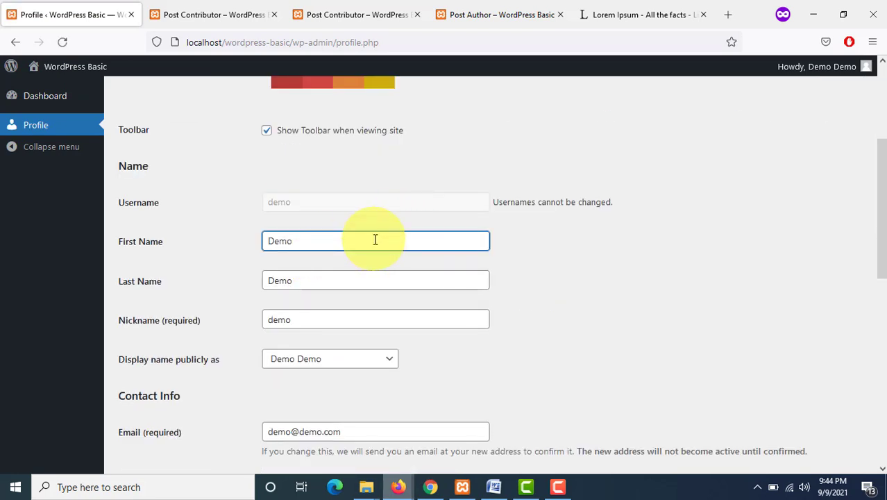
type("1")
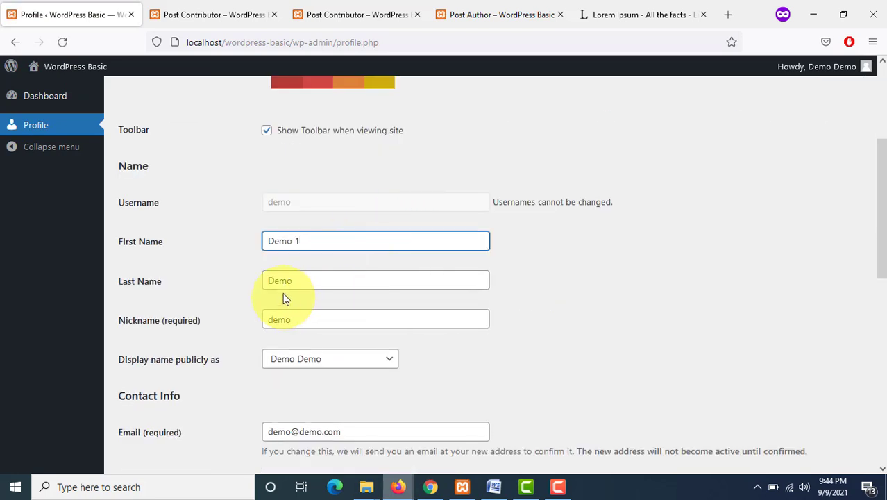
Step: Replace the last name with test and update the profile
left_click(307, 280)
left_click(307, 280)
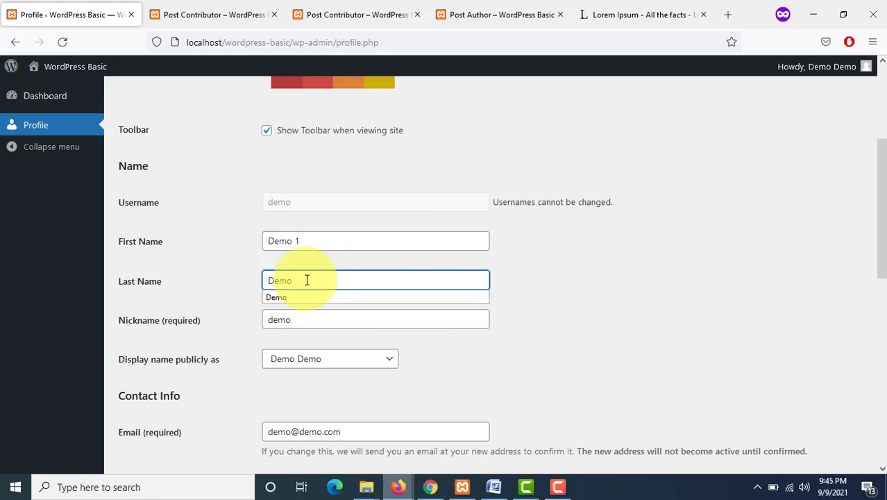
type("test")
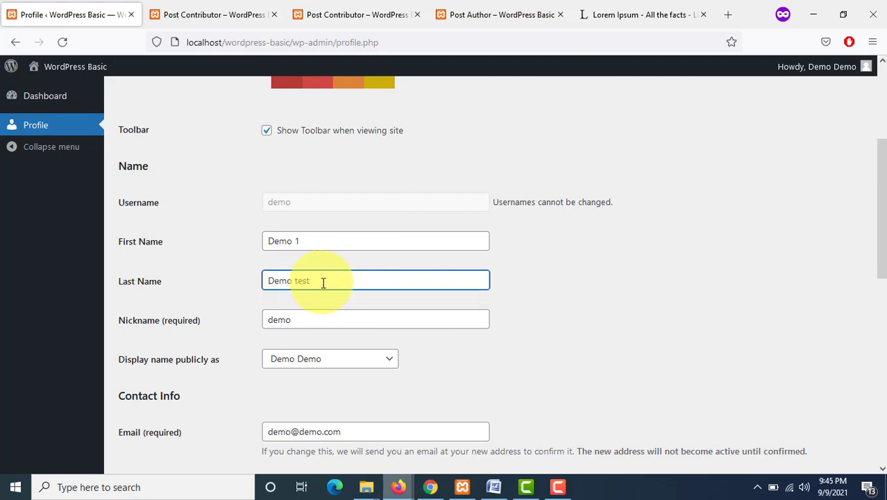
left_click_drag(323, 282, 246, 284)
type("y")
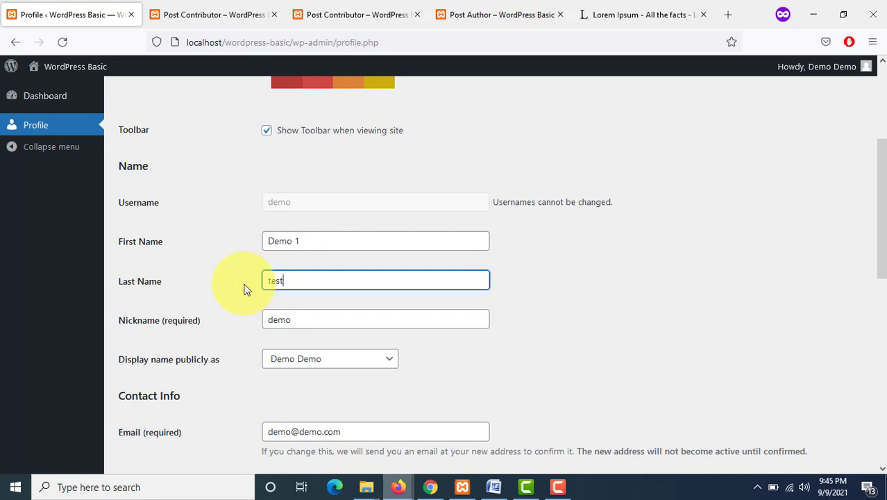
scroll(252, 312, "down", 7)
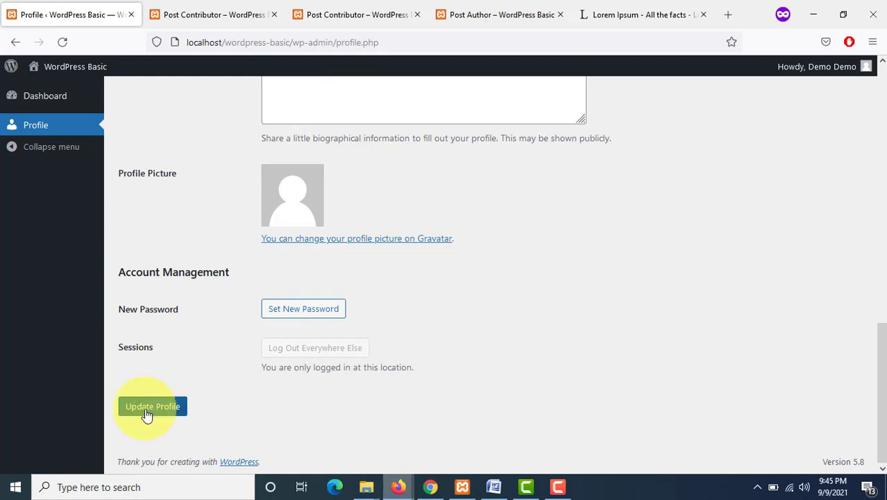
left_click(146, 410)
Step: Review the updated profile page and open the site's front end in a new tab as the subscriber
scroll(485, 335, "up", 3)
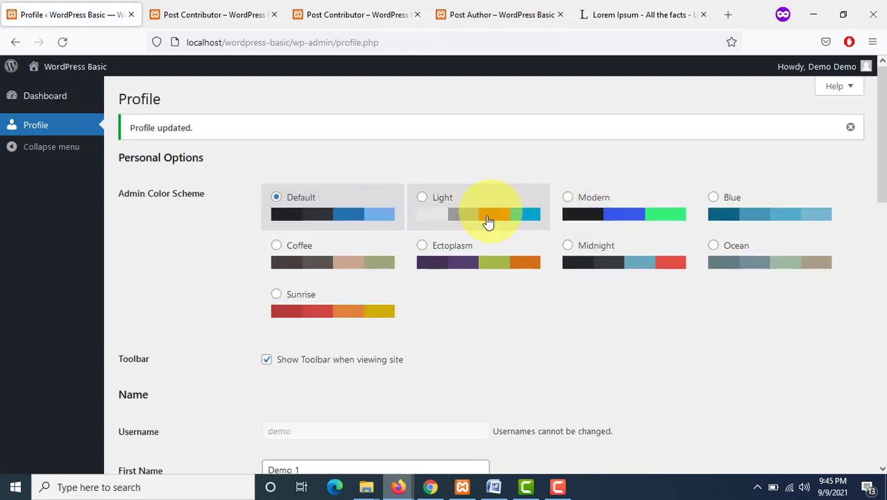
scroll(489, 222, "down", 3)
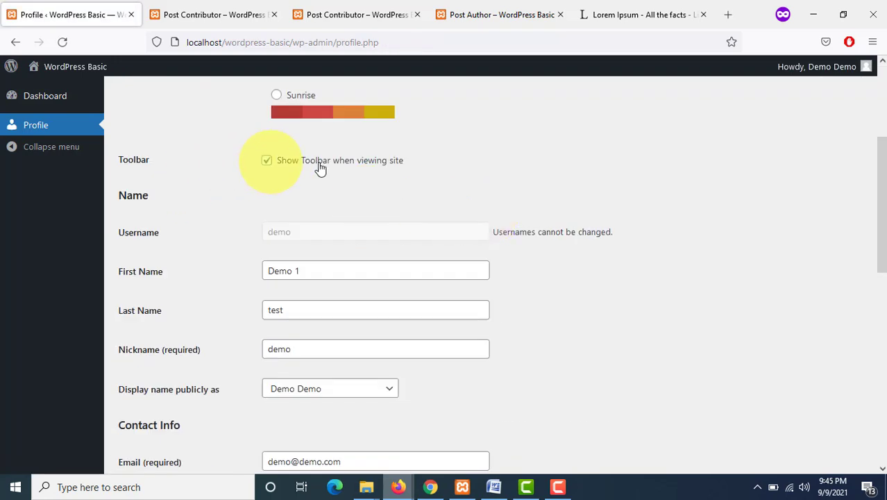
scroll(338, 188, "down", 8)
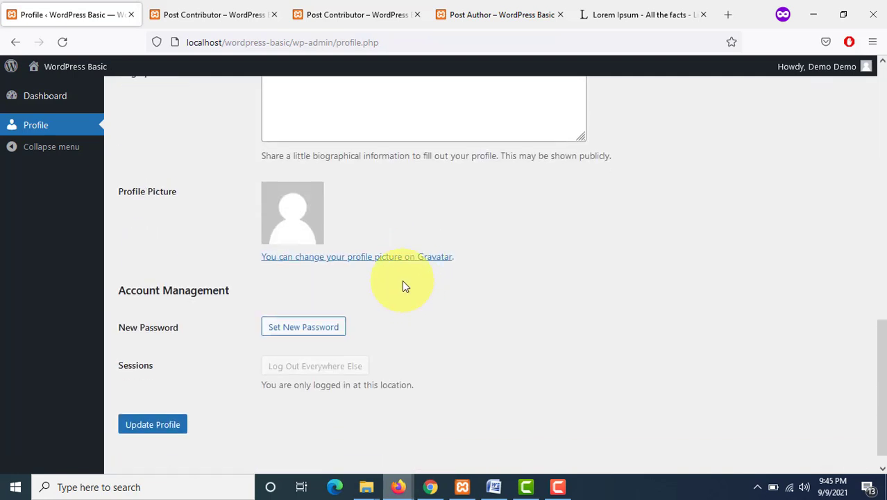
scroll(405, 285, "up", 5)
mouse_move(40, 69)
right_click(40, 90)
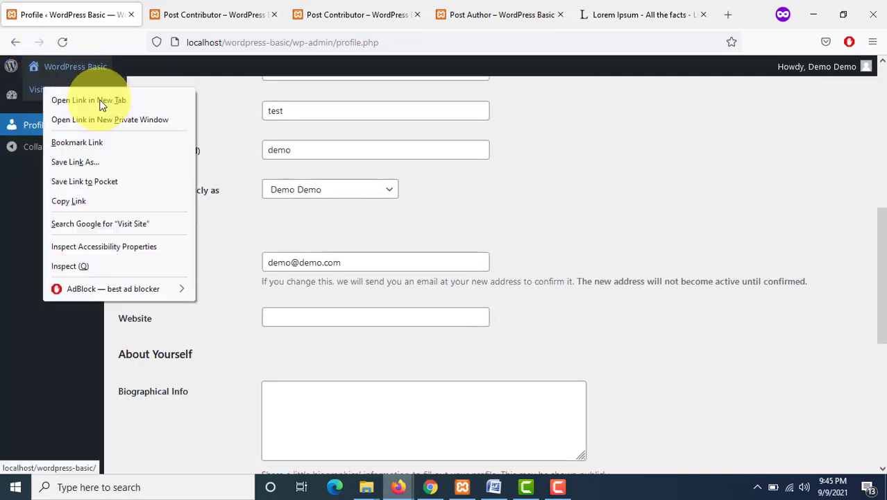
left_click(100, 103)
left_click(167, 14)
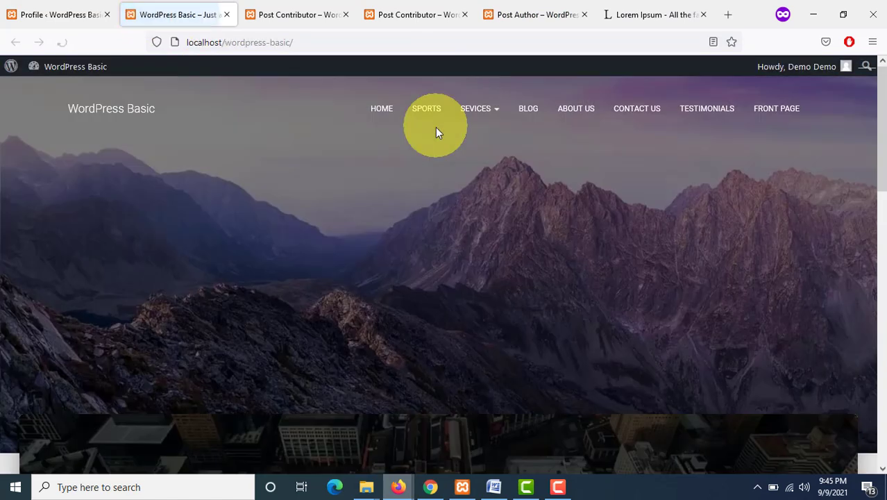
left_click(73, 15)
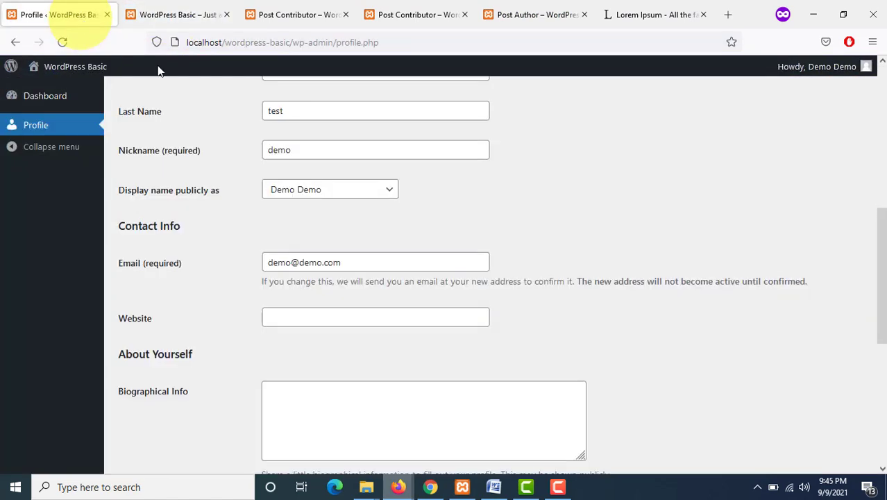
scroll(292, 259, "down", 4)
scroll(281, 305, "down", 1)
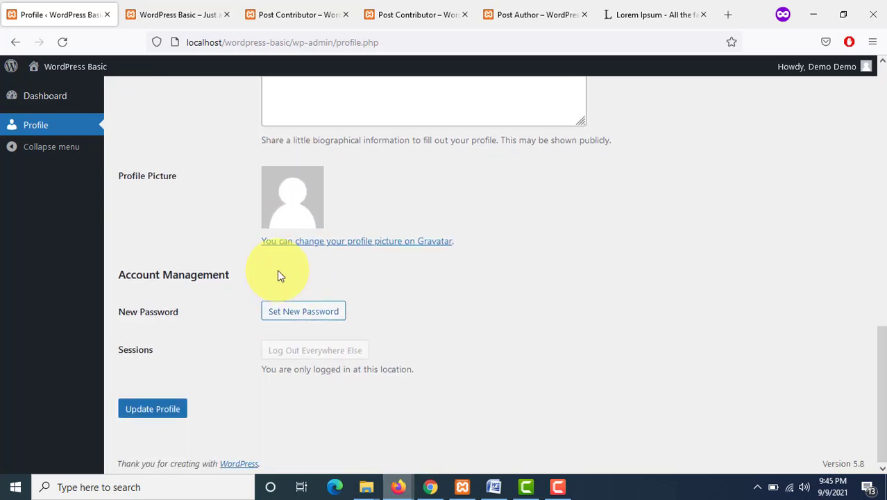
scroll(278, 273, "up", 10)
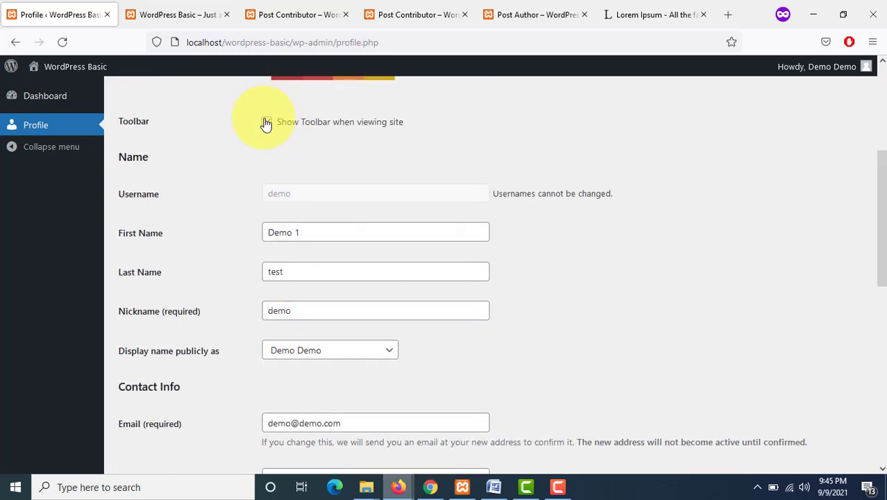
Step: Update the profile, then switch to the site's front-end tab and reload it
scroll(154, 444, "down", 10)
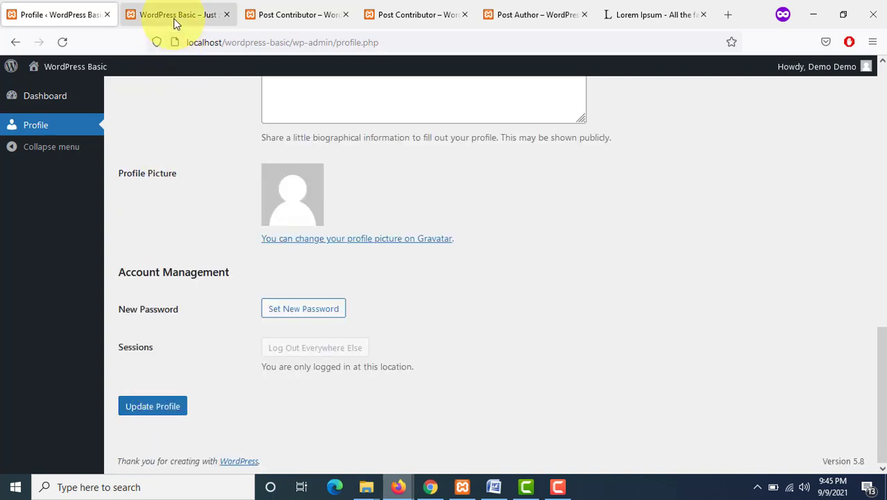
left_click(152, 406)
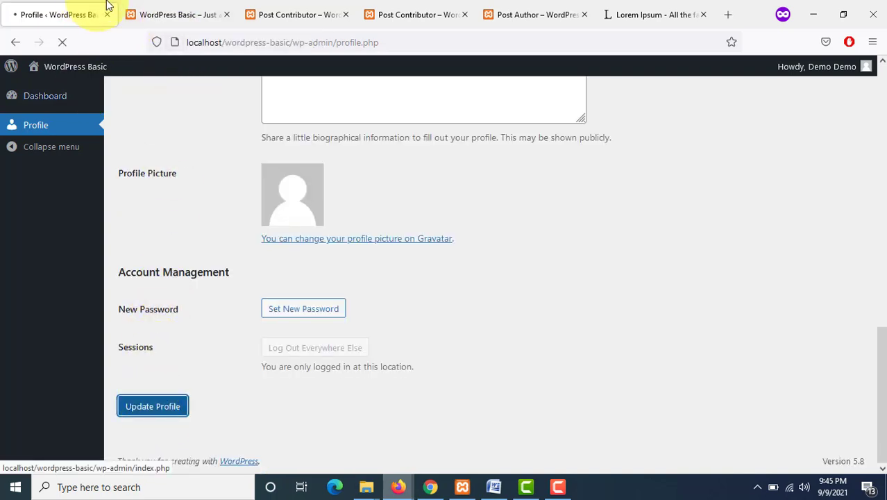
left_click(169, 13)
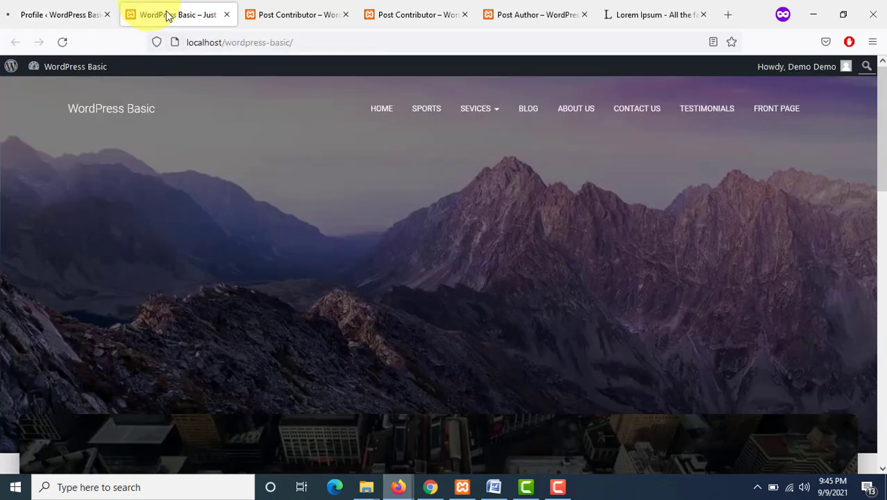
left_click(62, 41)
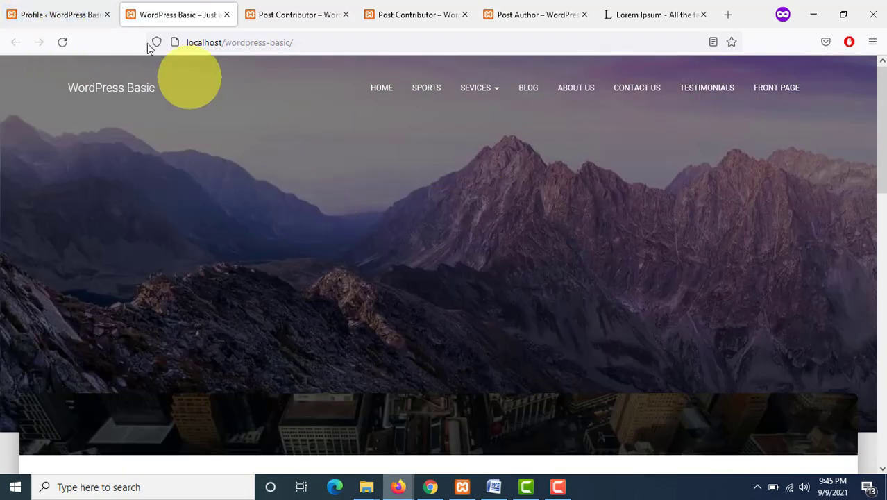
Step: Back on the profile, try the admin color schemes and update the profile with the Blue scheme
left_click(97, 10)
scroll(457, 329, "down", 4)
scroll(291, 214, "up", 2)
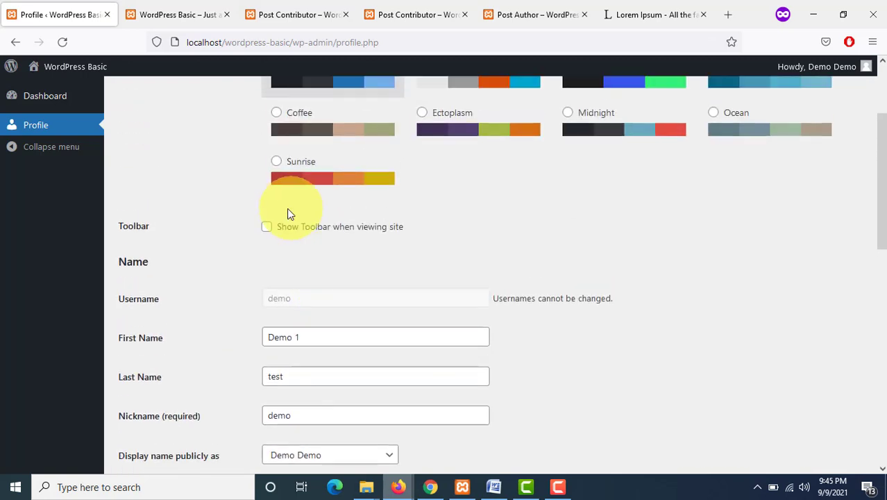
scroll(440, 268, "up", 1)
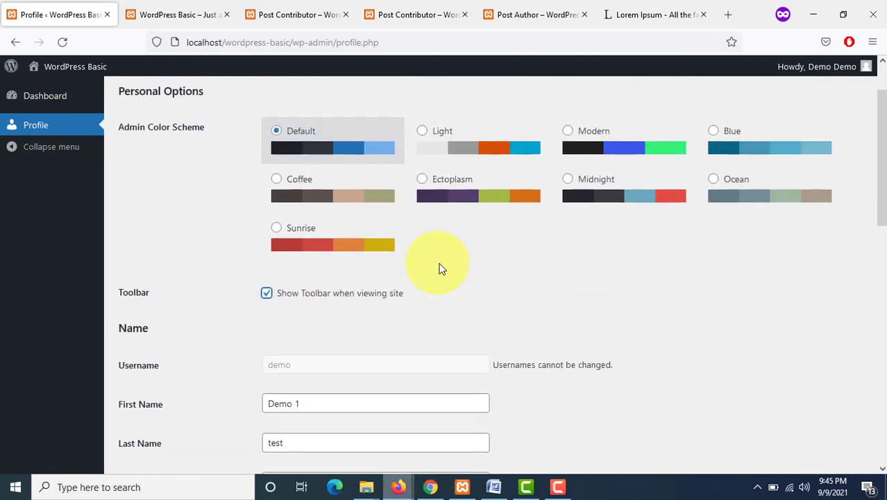
left_click(426, 136)
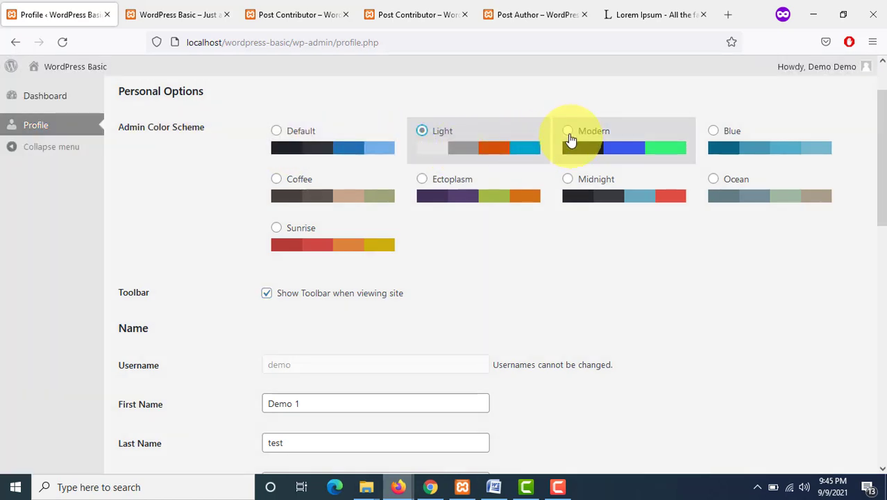
left_click(570, 137)
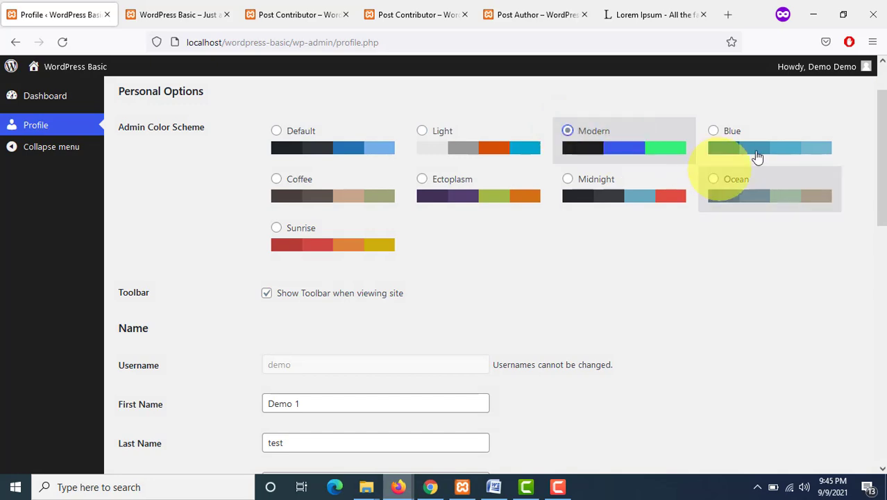
left_click(715, 134)
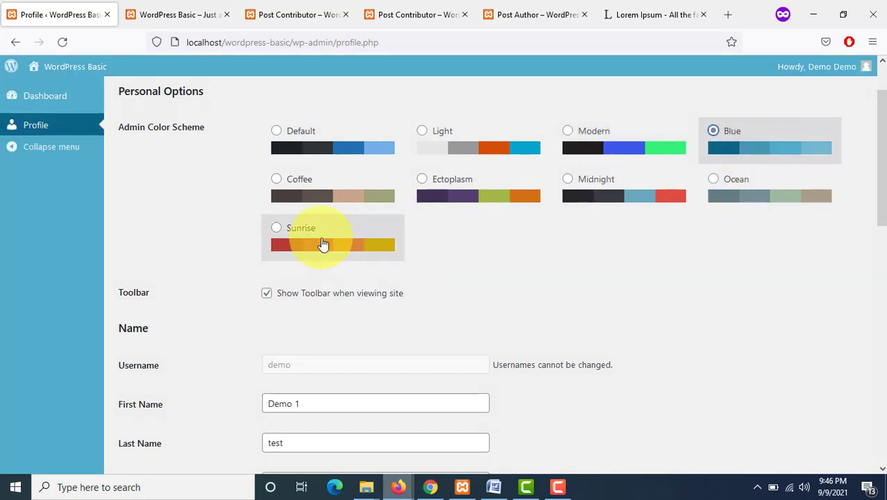
left_click(323, 247)
scroll(417, 312, "down", 12)
left_click(159, 404)
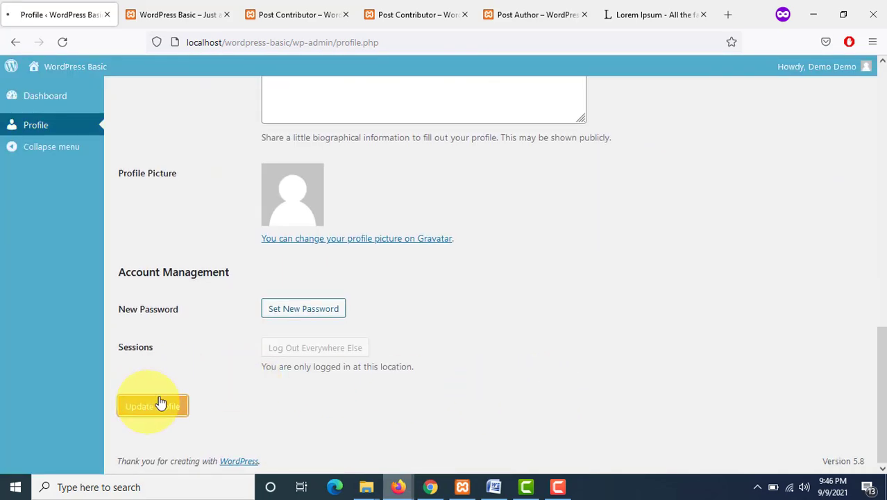
Step: Review the updated profile page, glance at the front-end tab, and scroll through the profile settings again
scroll(467, 293, "up", 8)
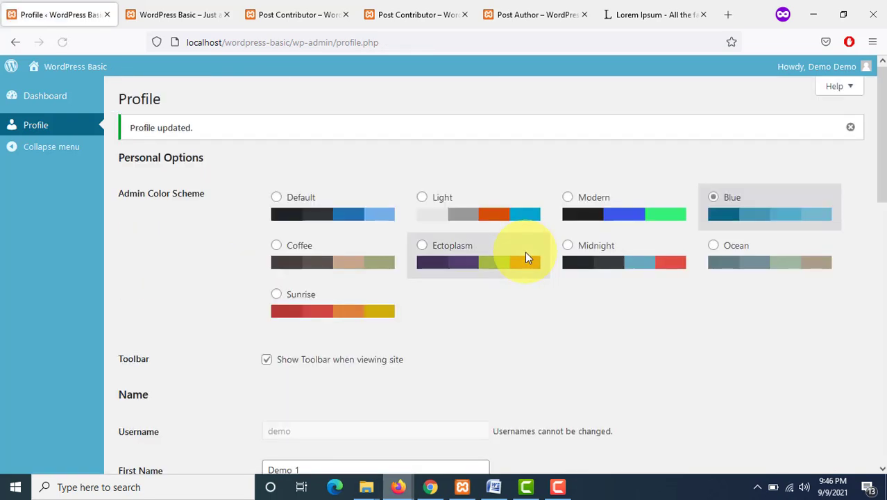
scroll(526, 255, "down", 2)
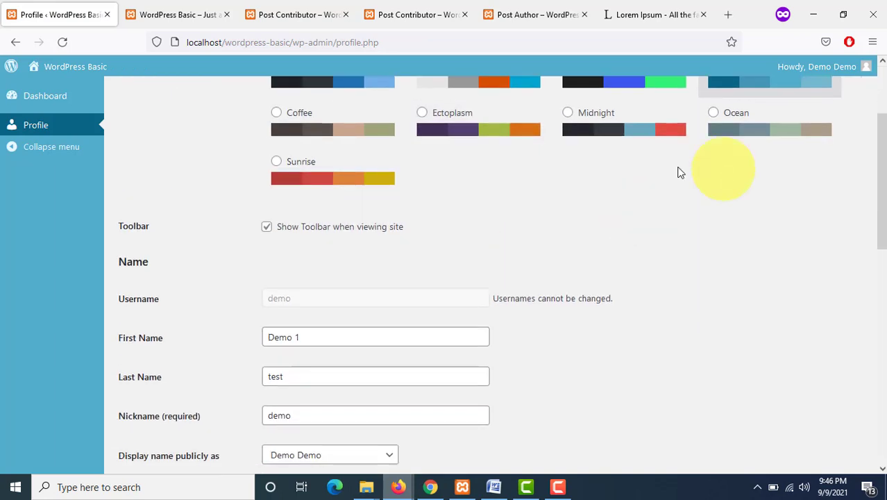
left_click(189, 13)
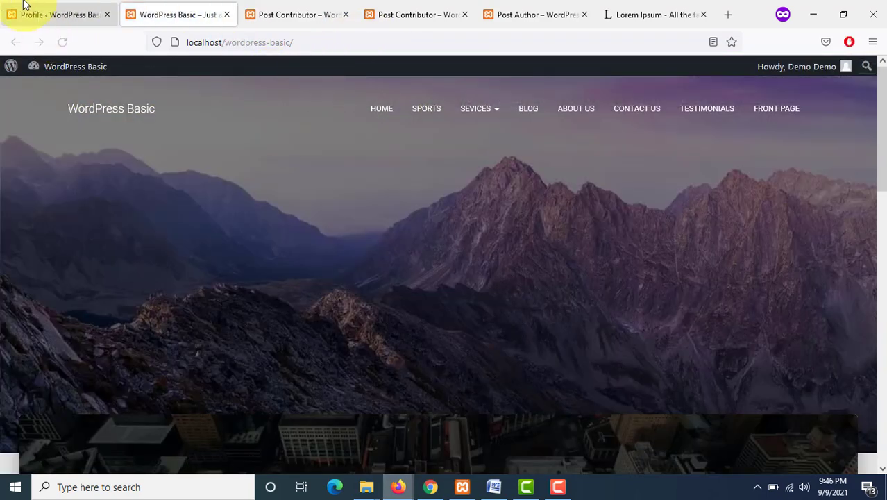
left_click(25, 7)
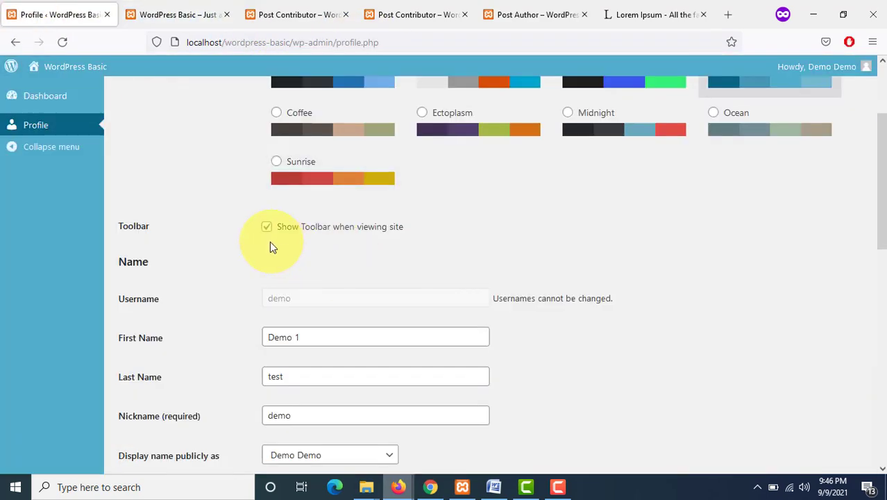
scroll(443, 270, "down", 5)
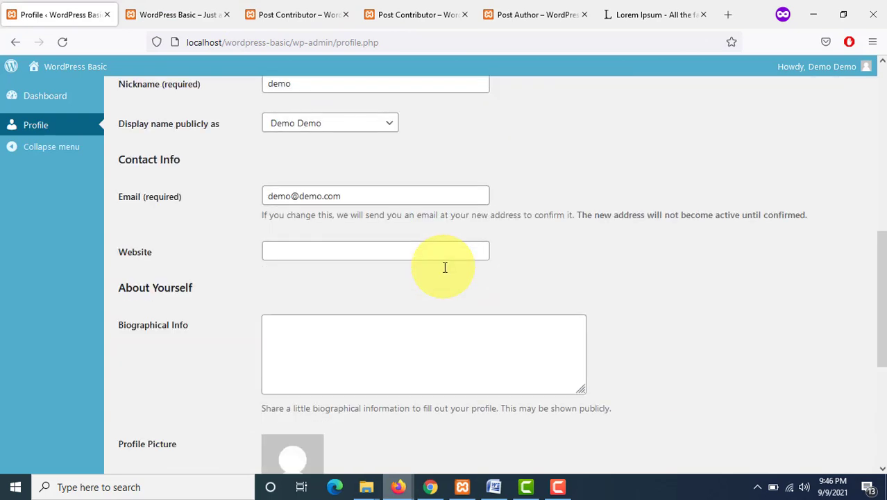
scroll(445, 268, "down", 4)
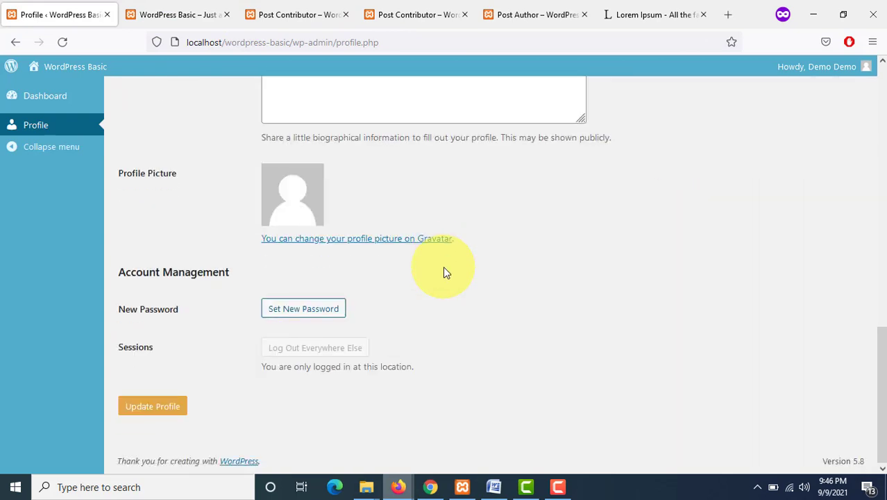